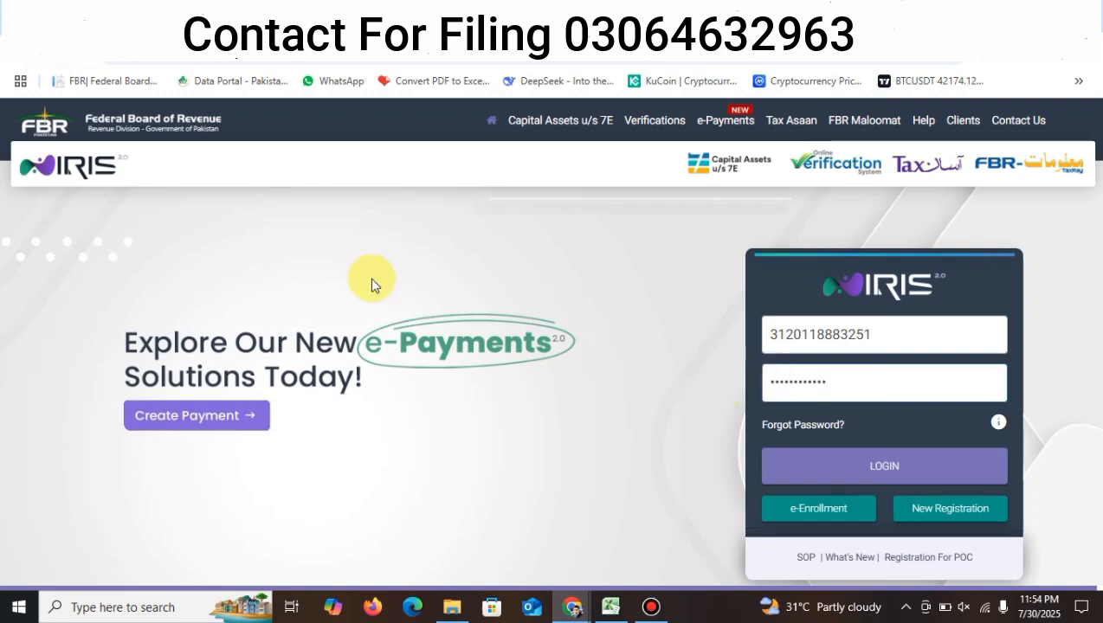
Check the IRIS link among the FBR website's online services, then log in to IRIS with the prefilled credentials.
{"action": "key", "text": "alt+Tab"}
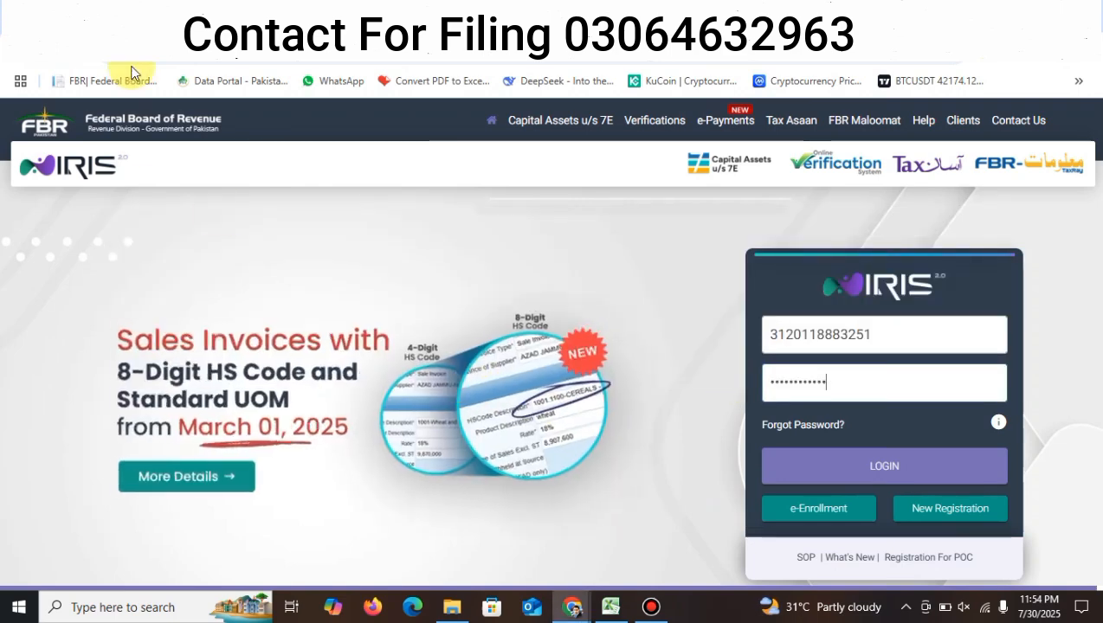
{"action": "scroll", "coordinate": [180, 298], "scroll_direction": "down", "scroll_amount": 10}
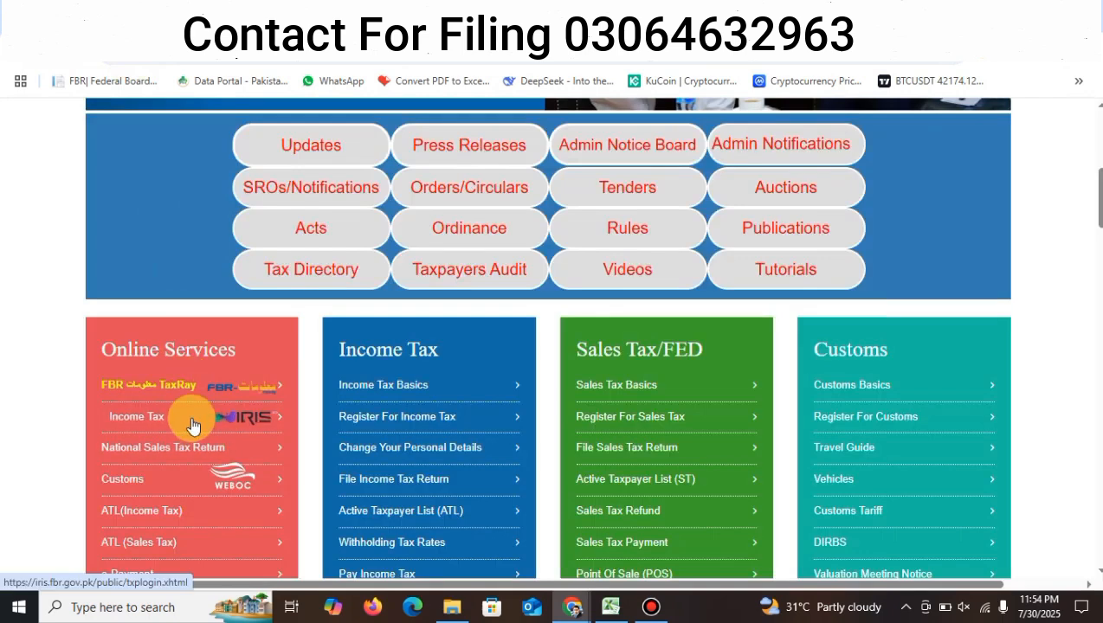
{"action": "left_click", "coordinate": [381, 12]}
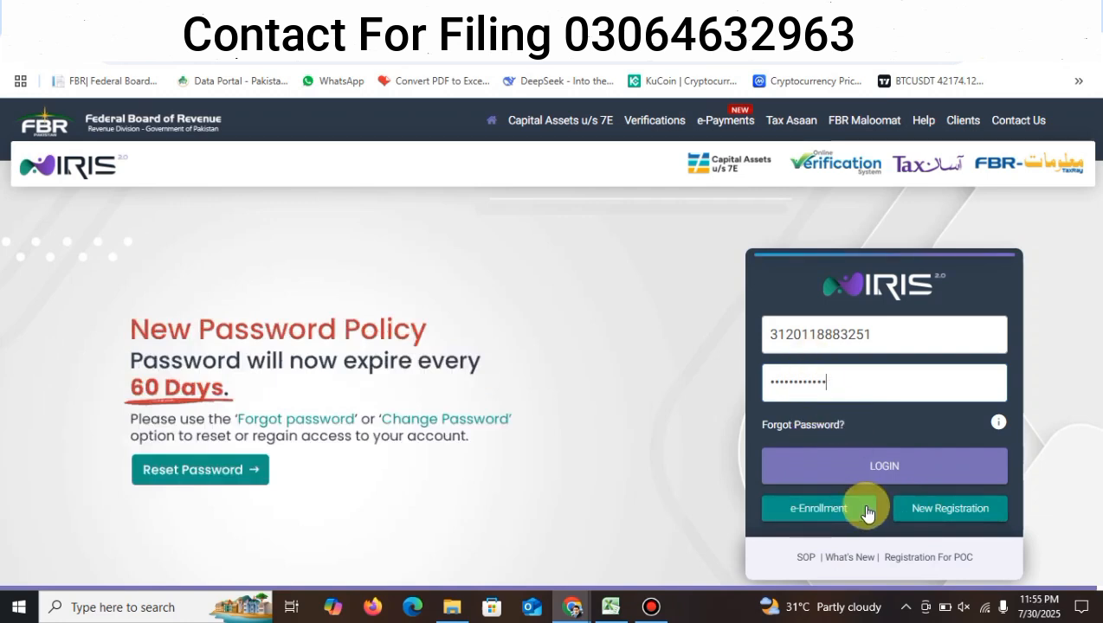
{"action": "left_click", "coordinate": [839, 470]}
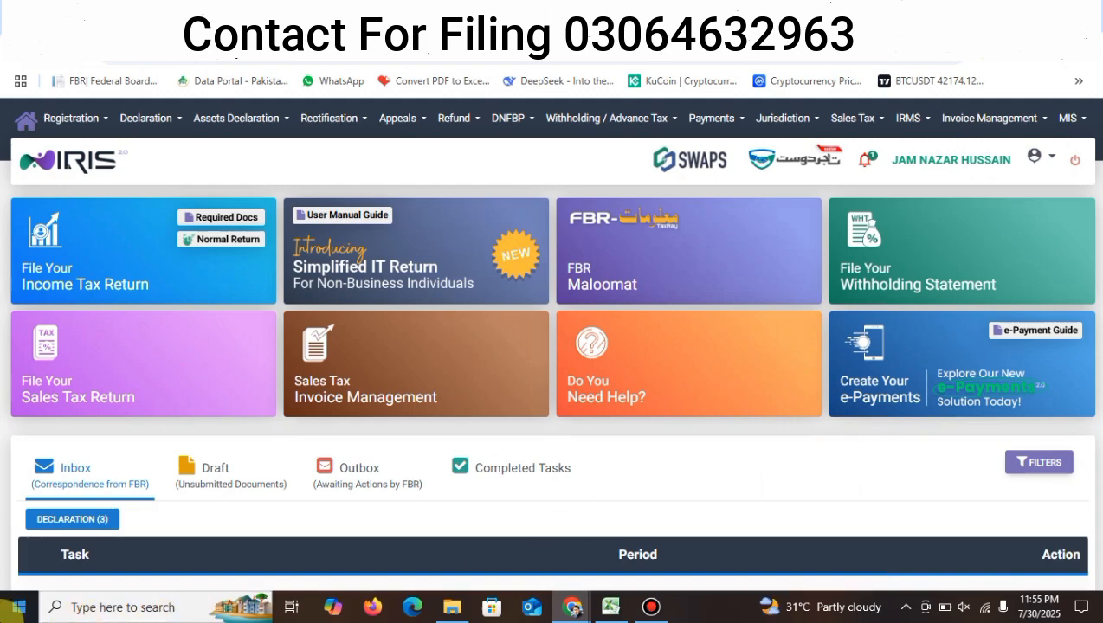
Start a normal income tax return for the 2025 tax period, 01-Jul-2024 - 30-Jun-2025.
{"action": "left_click", "coordinate": [279, 473]}
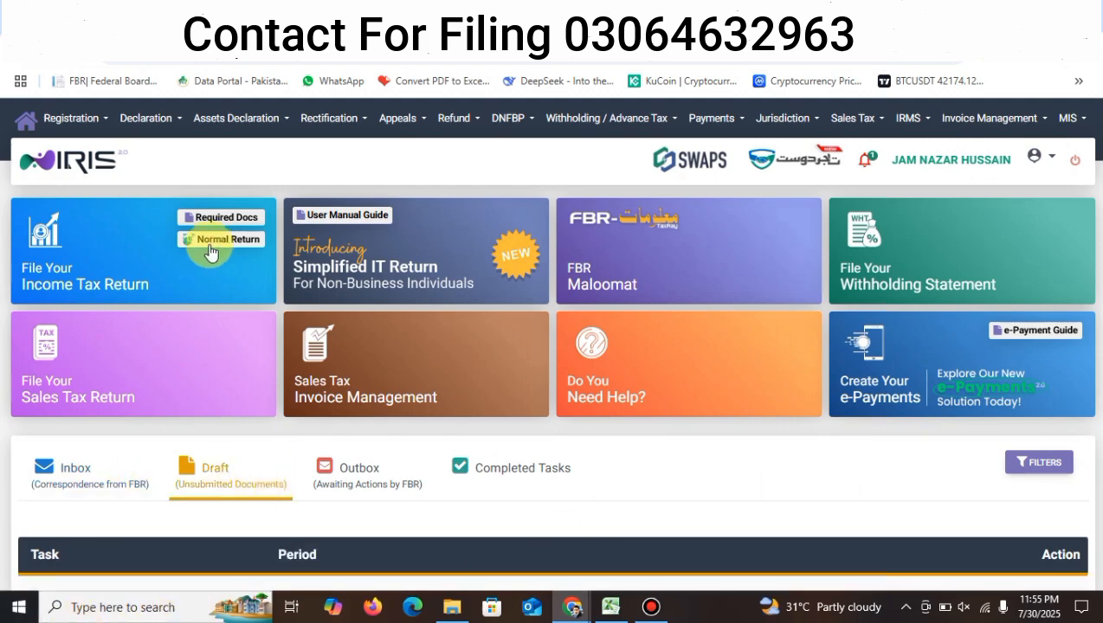
{"action": "left_click", "coordinate": [210, 248]}
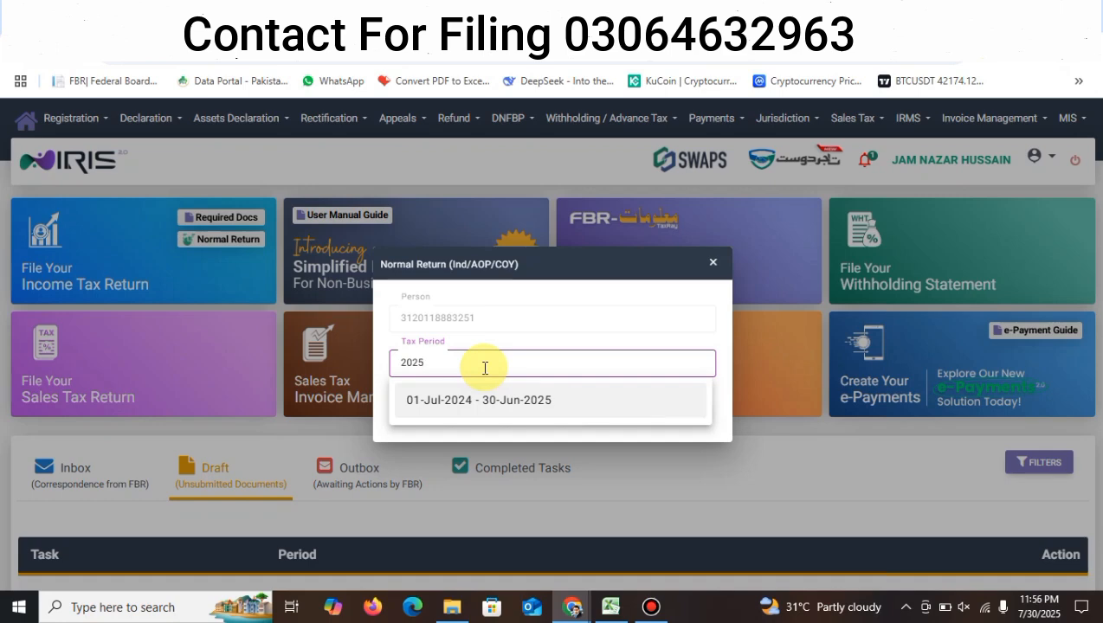
{"action": "left_click", "coordinate": [488, 399]}
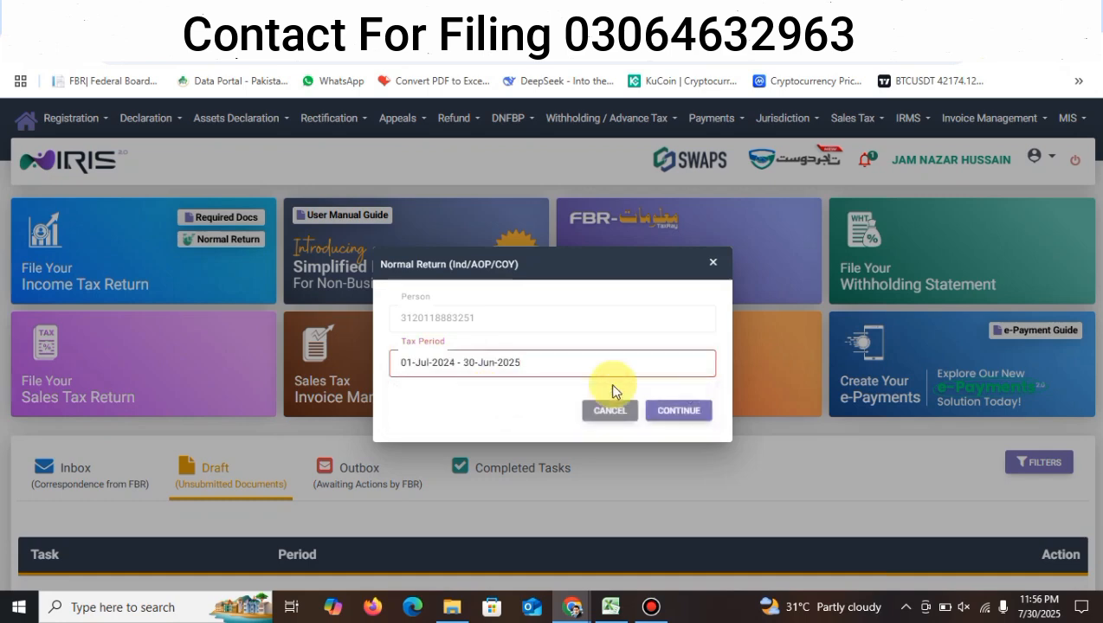
{"action": "left_click", "coordinate": [690, 415]}
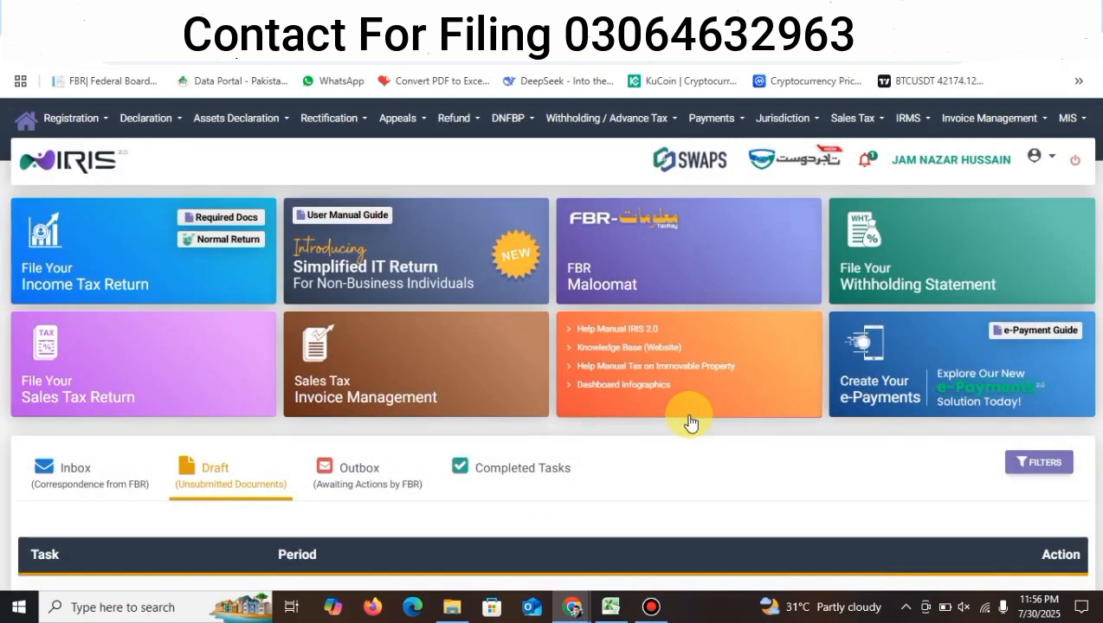
Answer Yes to being present in Pakistan for 183 days or more and continue to the income sources.
{"action": "scroll", "coordinate": [338, 502], "scroll_direction": "down", "scroll_amount": 1}
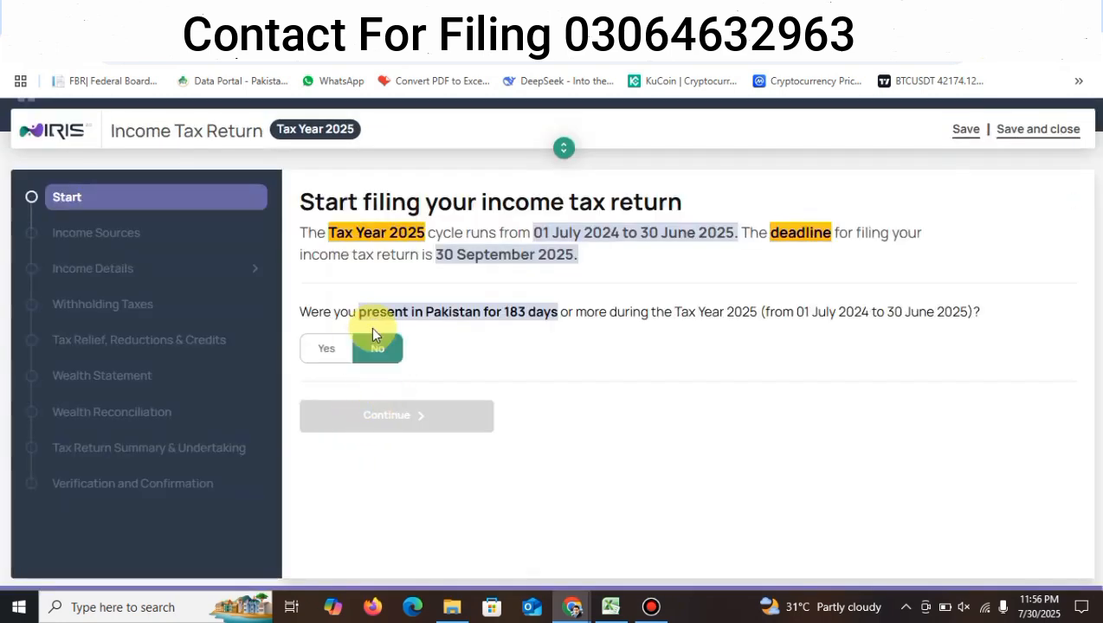
{"action": "left_click", "coordinate": [332, 346]}
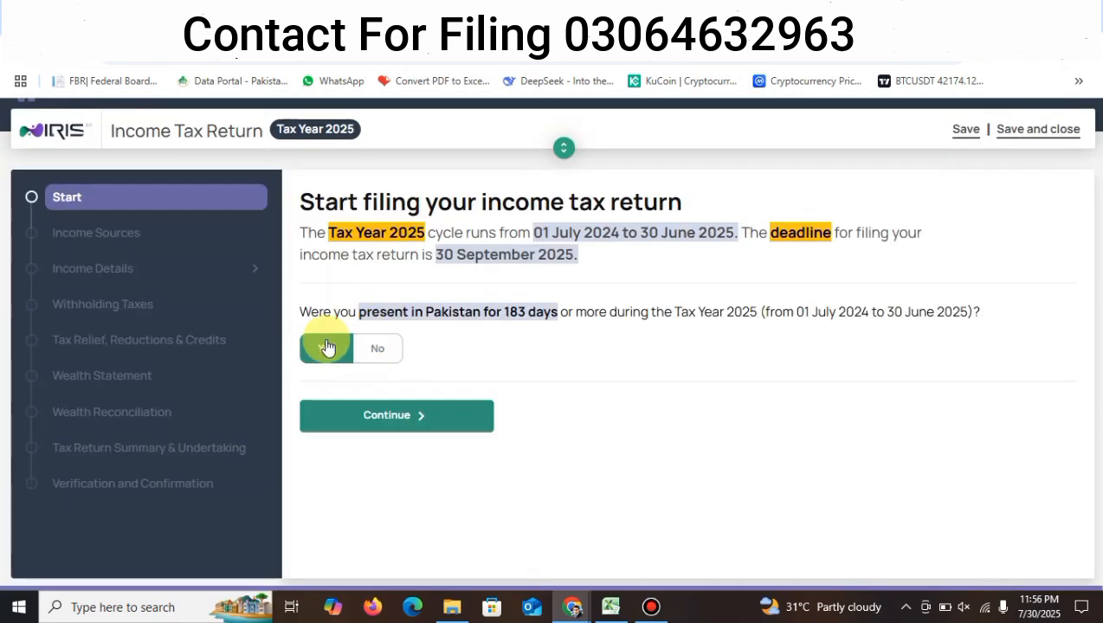
{"action": "left_click", "coordinate": [386, 417]}
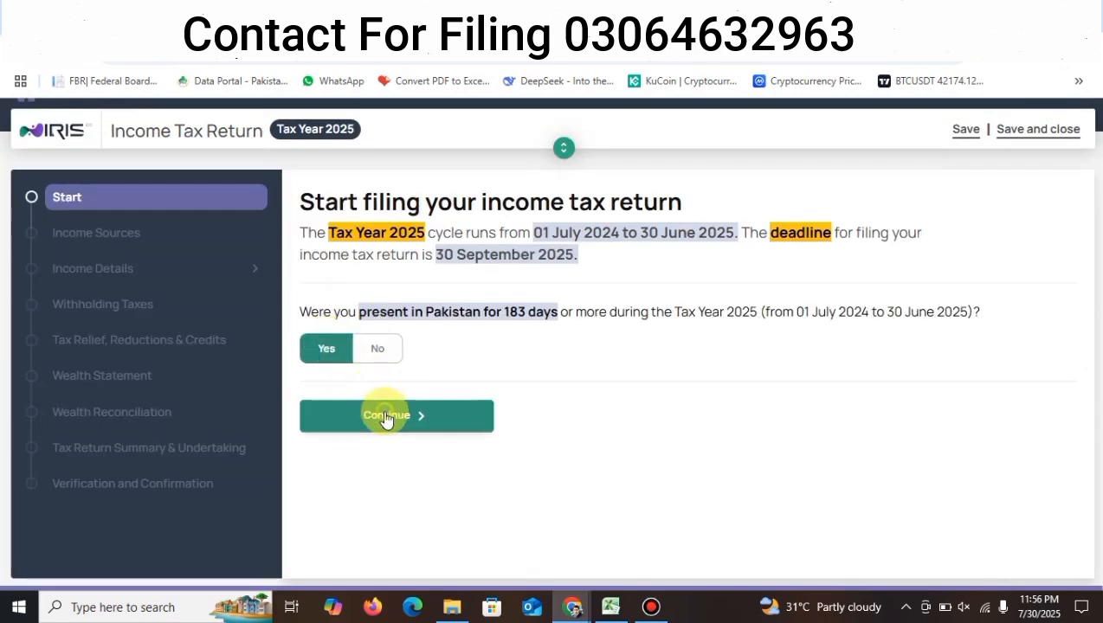
Declare income from other sources with Yes and accept the redirect to the appropriate version of the return.
{"action": "scroll", "coordinate": [444, 384], "scroll_direction": "down", "scroll_amount": 3}
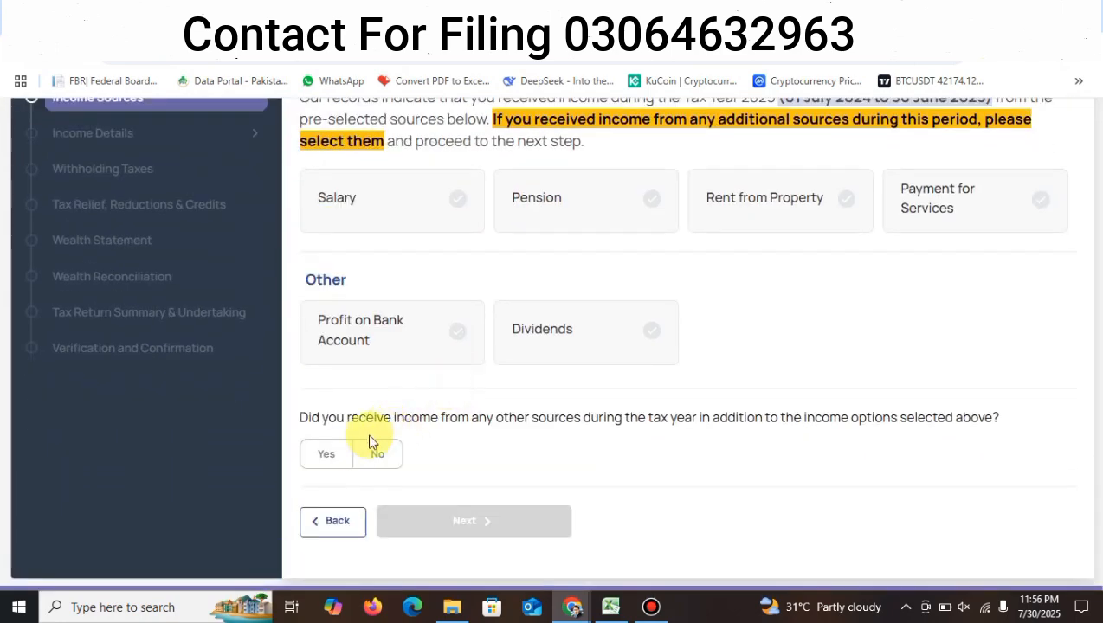
{"action": "left_click", "coordinate": [328, 452]}
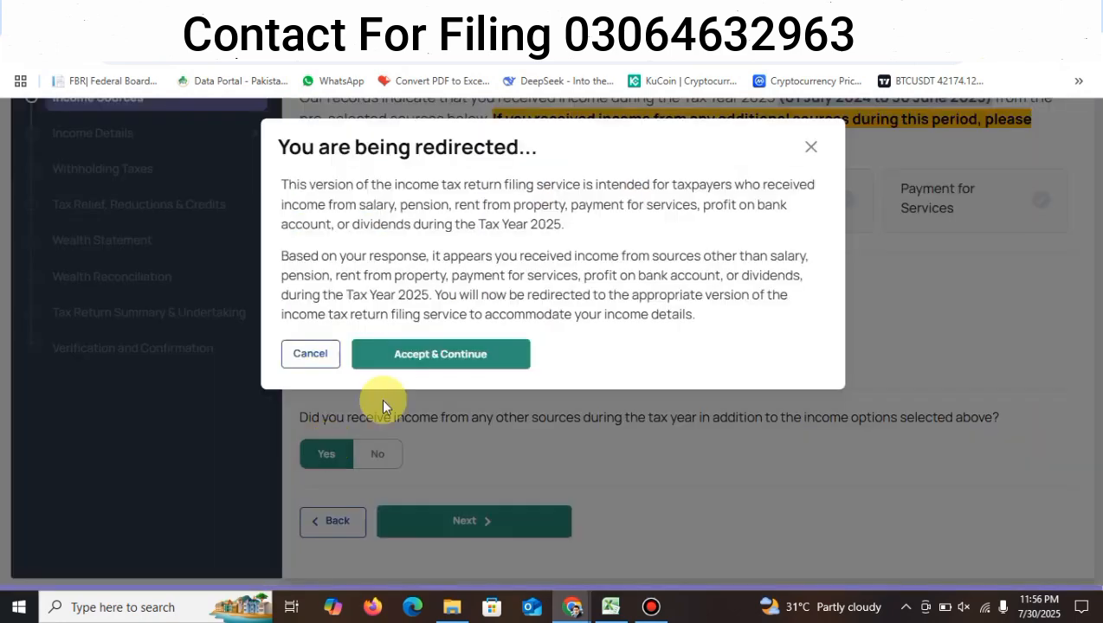
{"action": "left_click", "coordinate": [457, 350]}
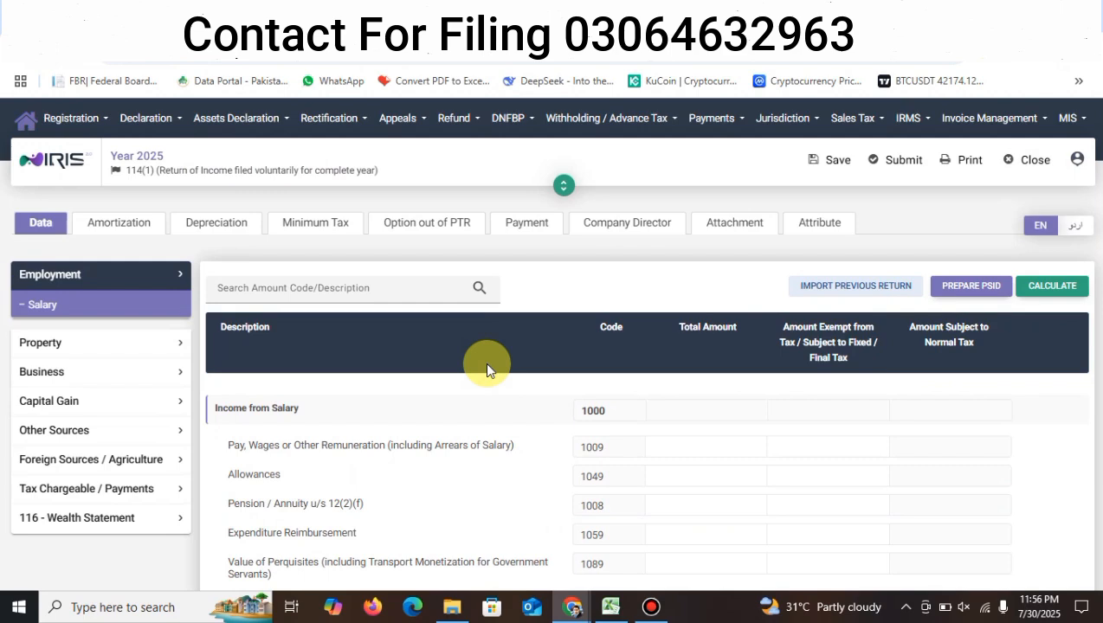
Open the Manufacturing / Trading Items section of the business income data and go to the net purchases row.
{"action": "scroll", "coordinate": [487, 371], "scroll_direction": "down", "scroll_amount": 2}
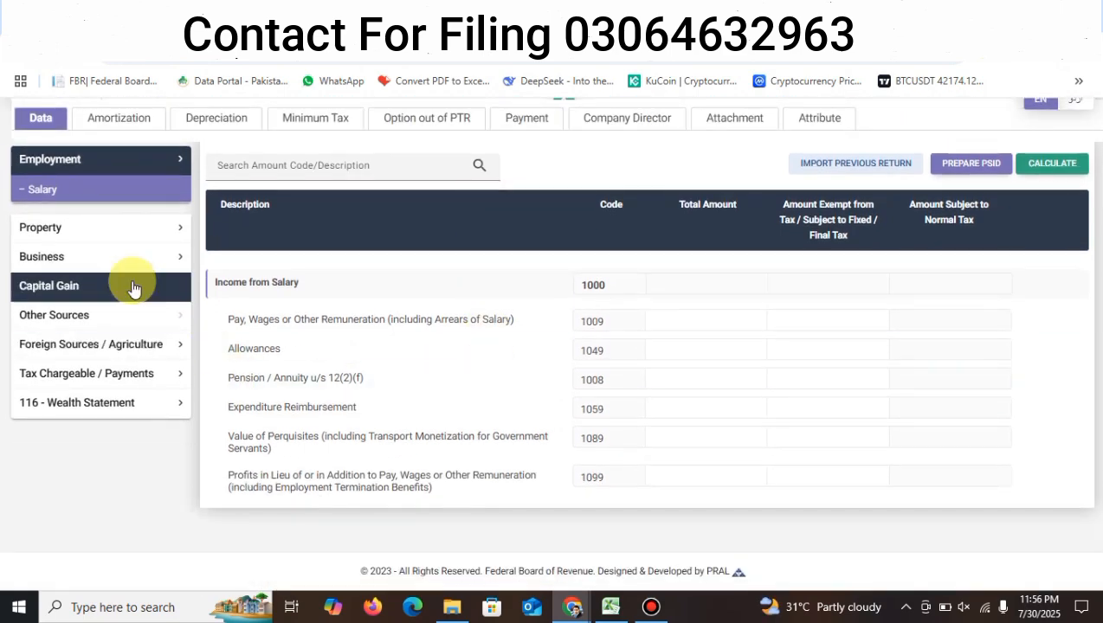
{"action": "left_click", "coordinate": [111, 259]}
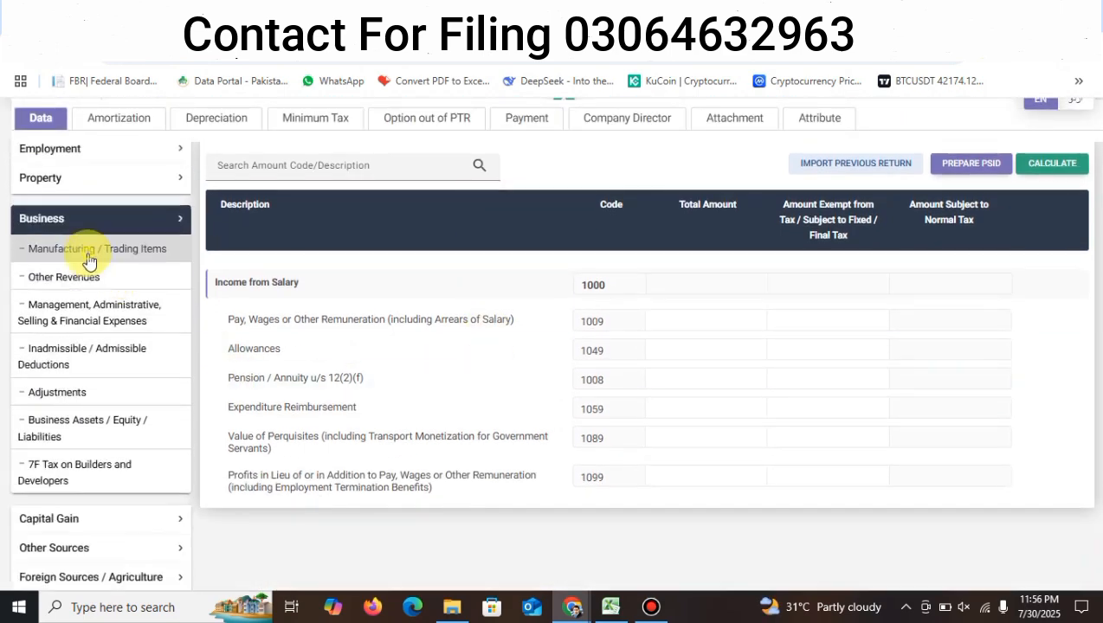
{"action": "left_click", "coordinate": [87, 251]}
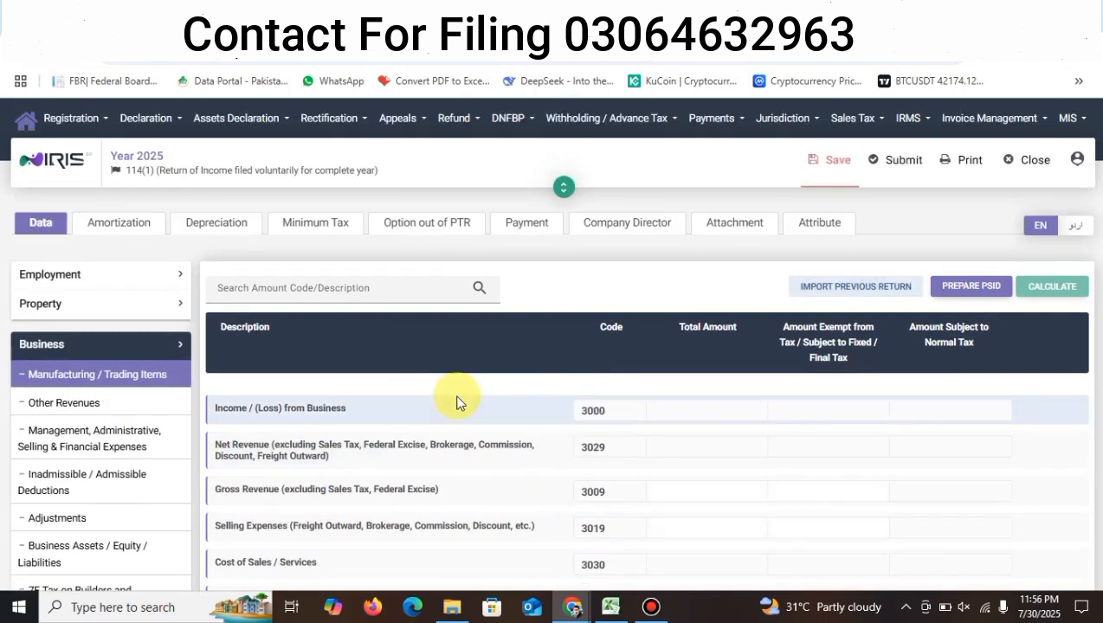
{"action": "scroll", "coordinate": [457, 403], "scroll_direction": "down", "scroll_amount": 3}
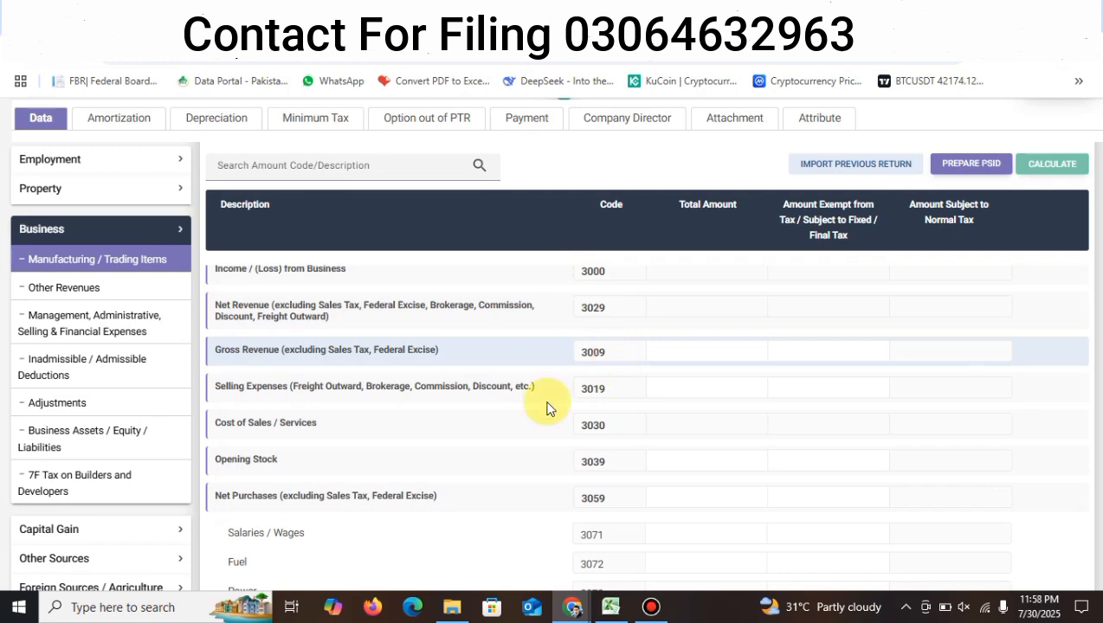
{"action": "scroll", "coordinate": [500, 438], "scroll_direction": "down", "scroll_amount": 1}
{"action": "scroll", "coordinate": [500, 438], "scroll_direction": "down", "scroll_amount": 1}
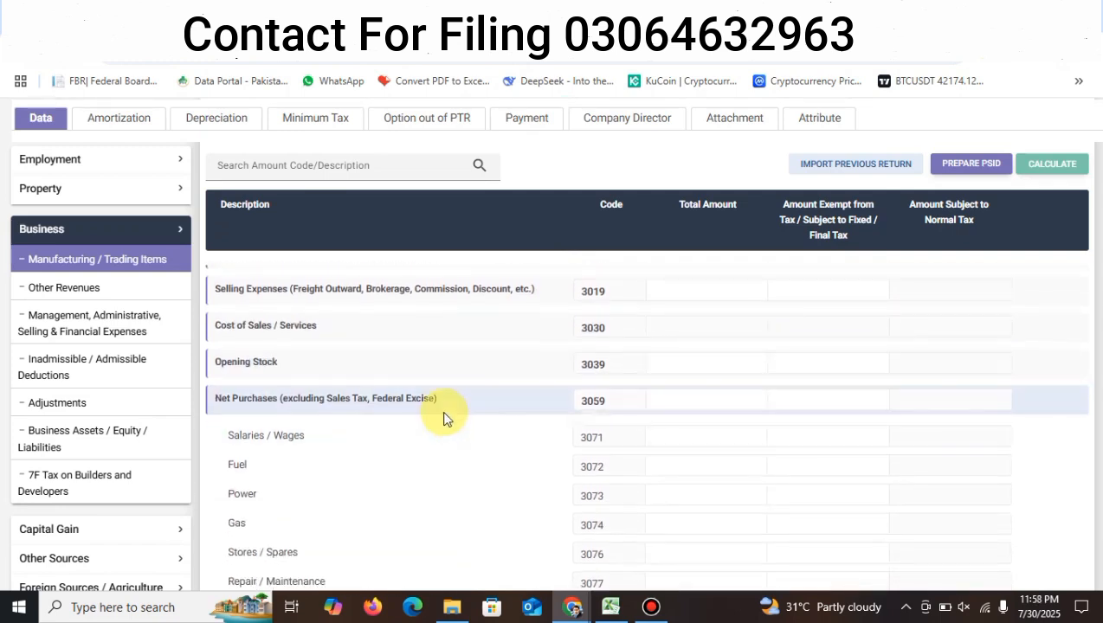
Enter total amounts of 3,500,000 for Net Purchases and 5,152,000 for Gross Revenue, recalculating the return after each.
{"action": "left_click", "coordinate": [690, 401]}
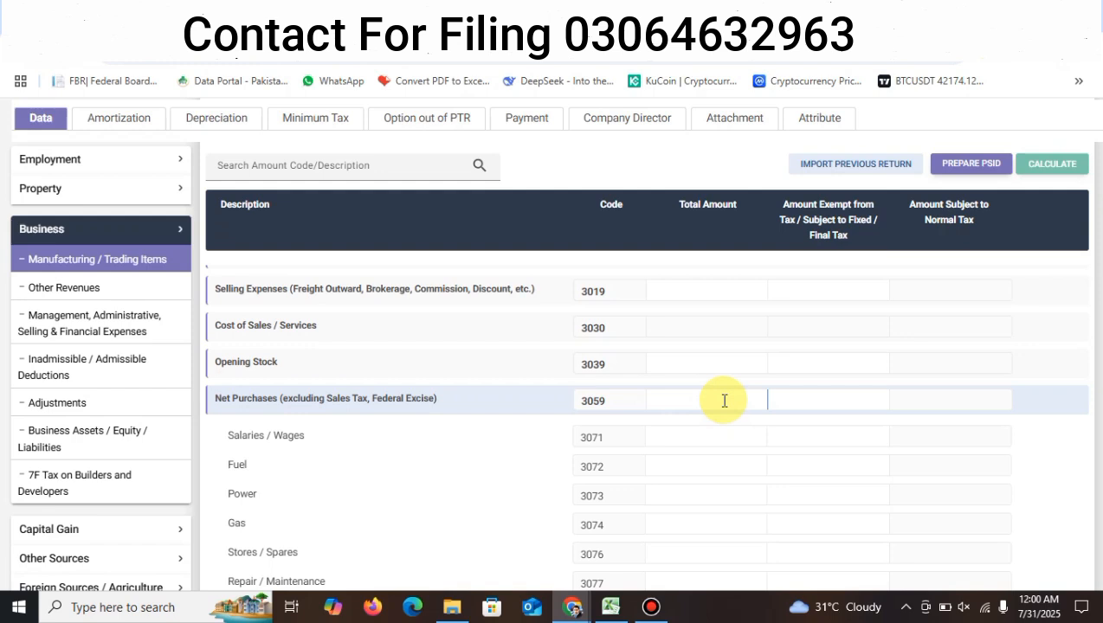
{"action": "type", "text": "3,500,000"}
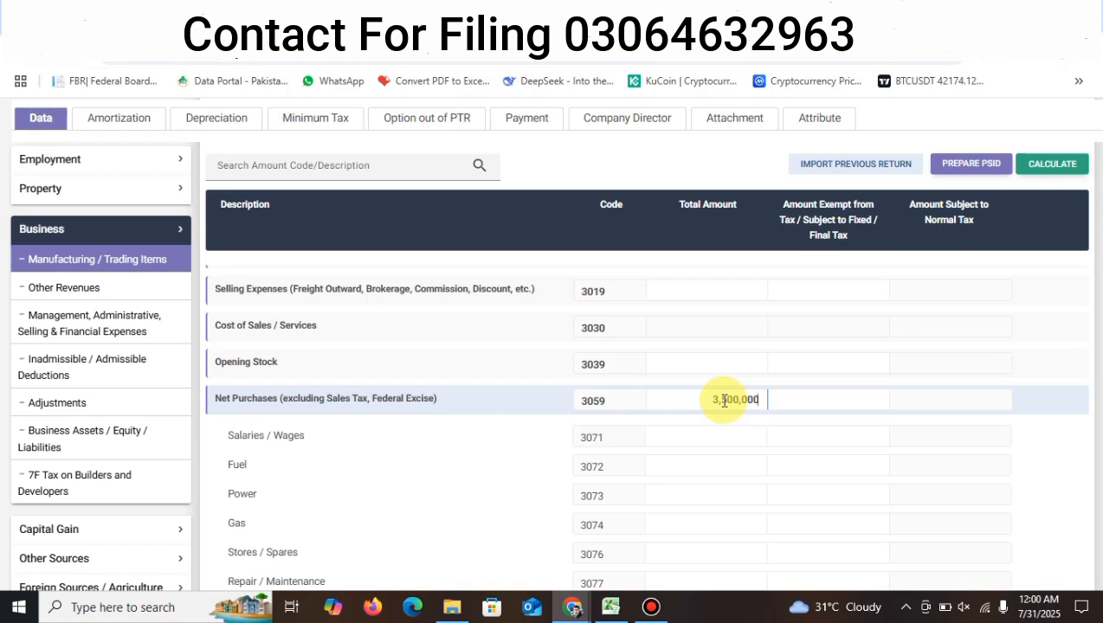
{"action": "left_click", "coordinate": [1050, 163]}
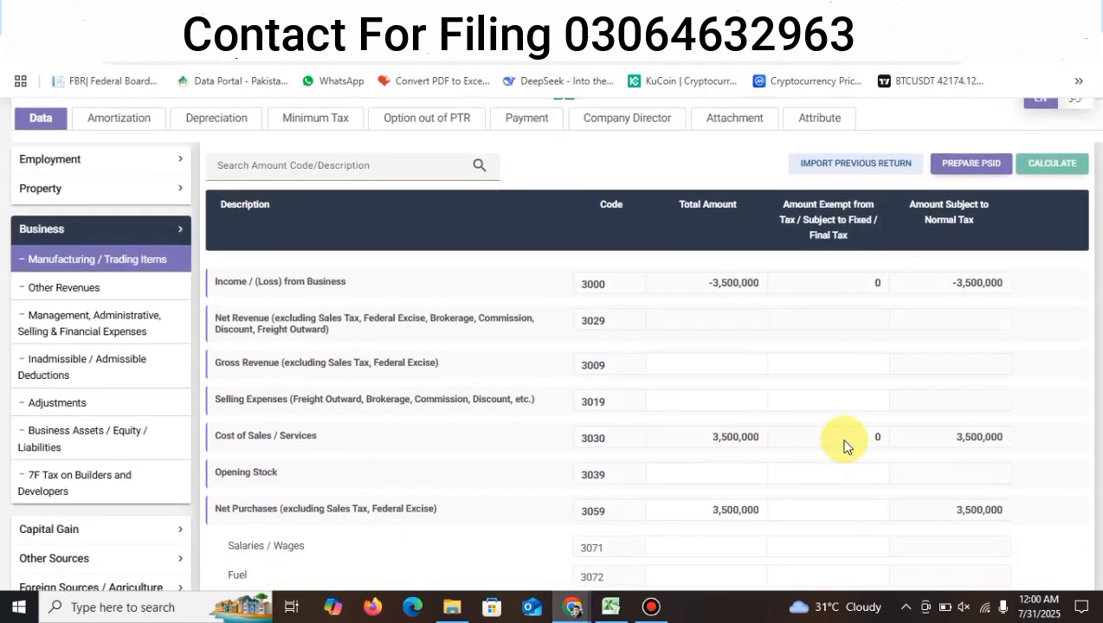
{"action": "left_click", "coordinate": [664, 370]}
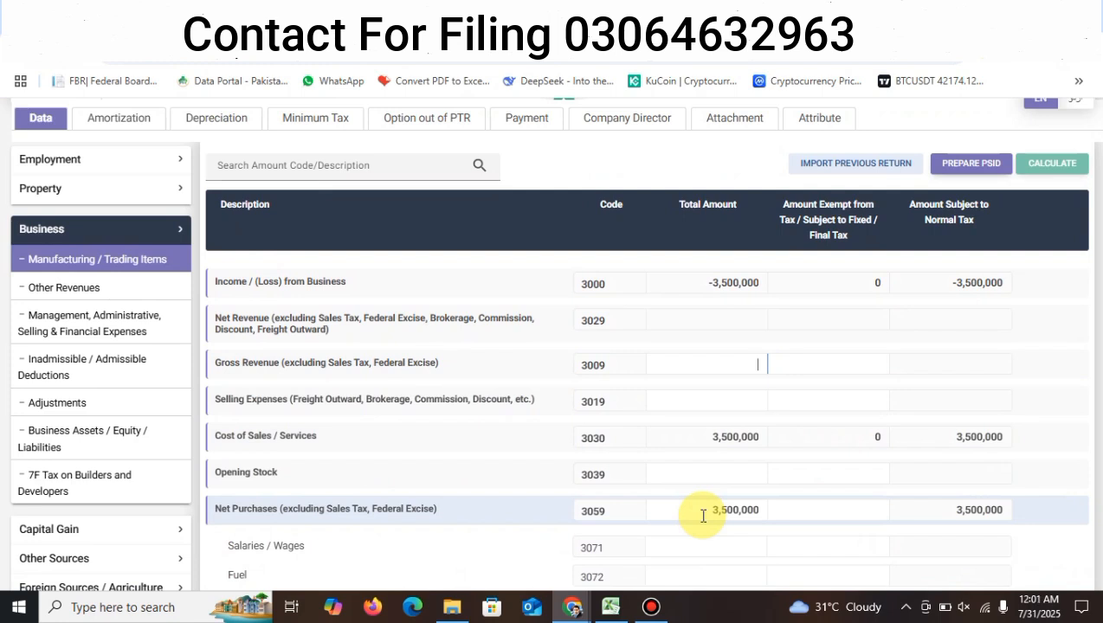
{"action": "type", "text": "5152000"}
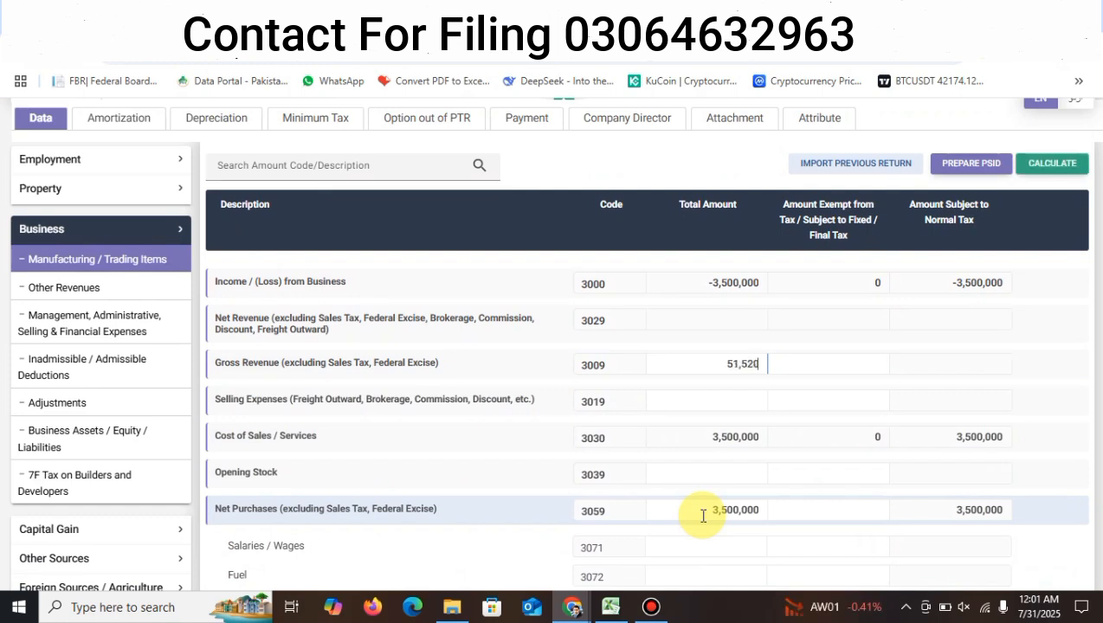
{"action": "left_click", "coordinate": [1083, 169]}
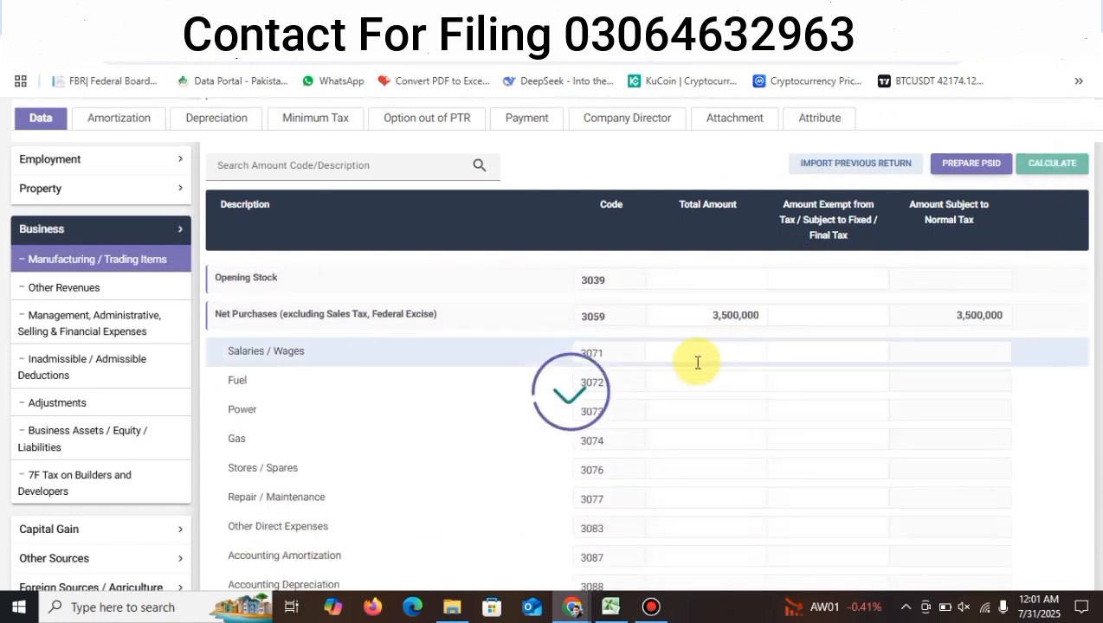
Enter total amounts of 650,000 for Salaries / Wages and 368,500 for Power, recalculating the return after each.
{"action": "left_click", "coordinate": [689, 359]}
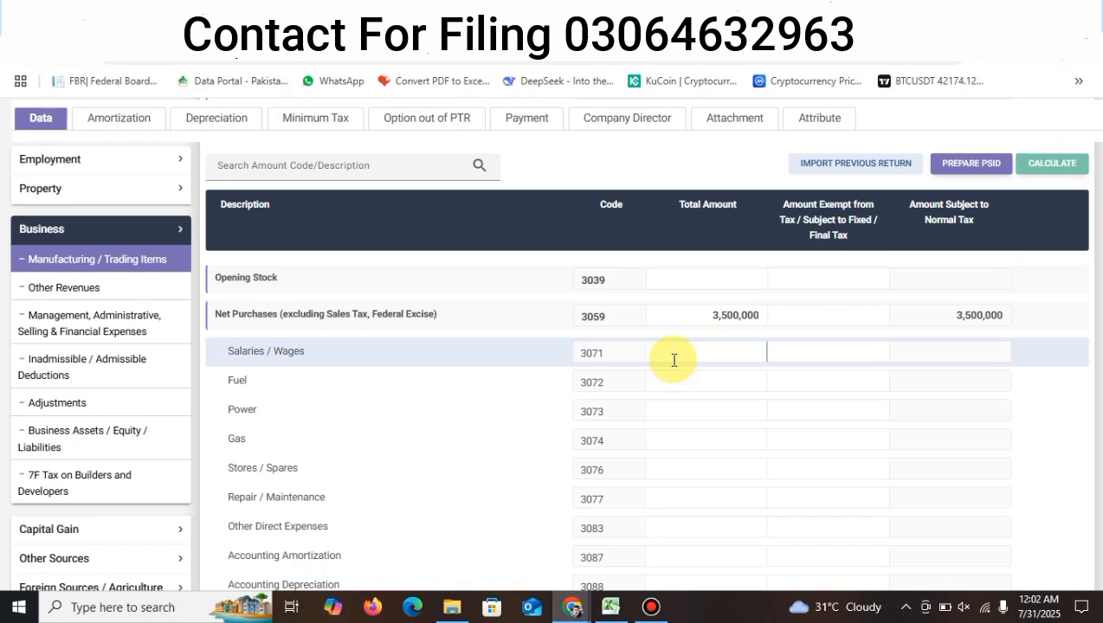
{"action": "type", "text": "650,"}
{"action": "type", "text": "0000"}
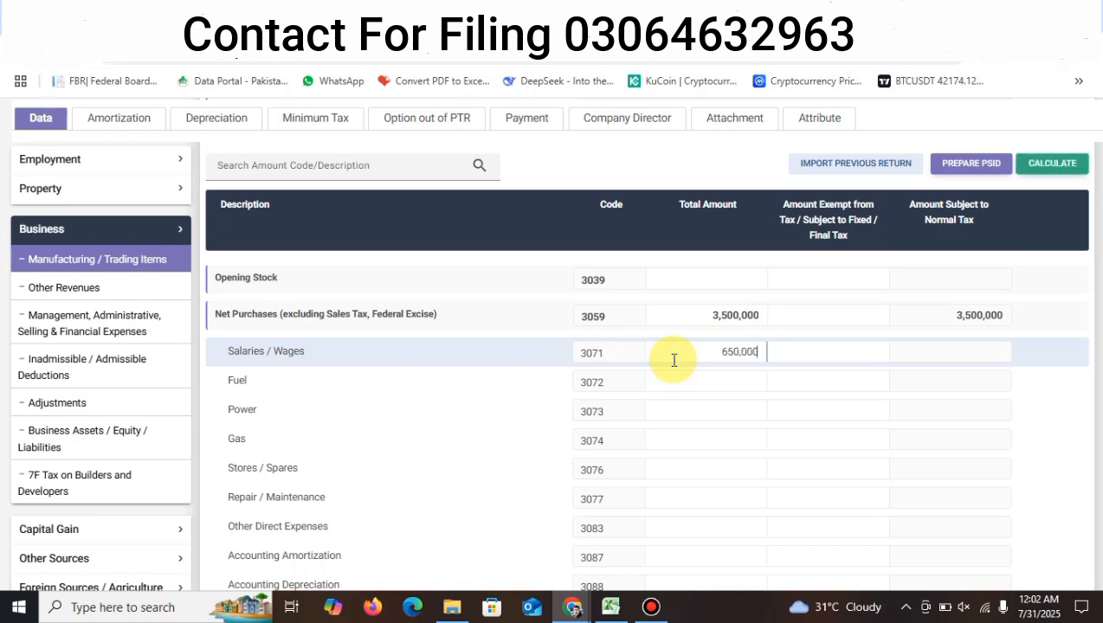
{"action": "left_click", "coordinate": [1031, 176]}
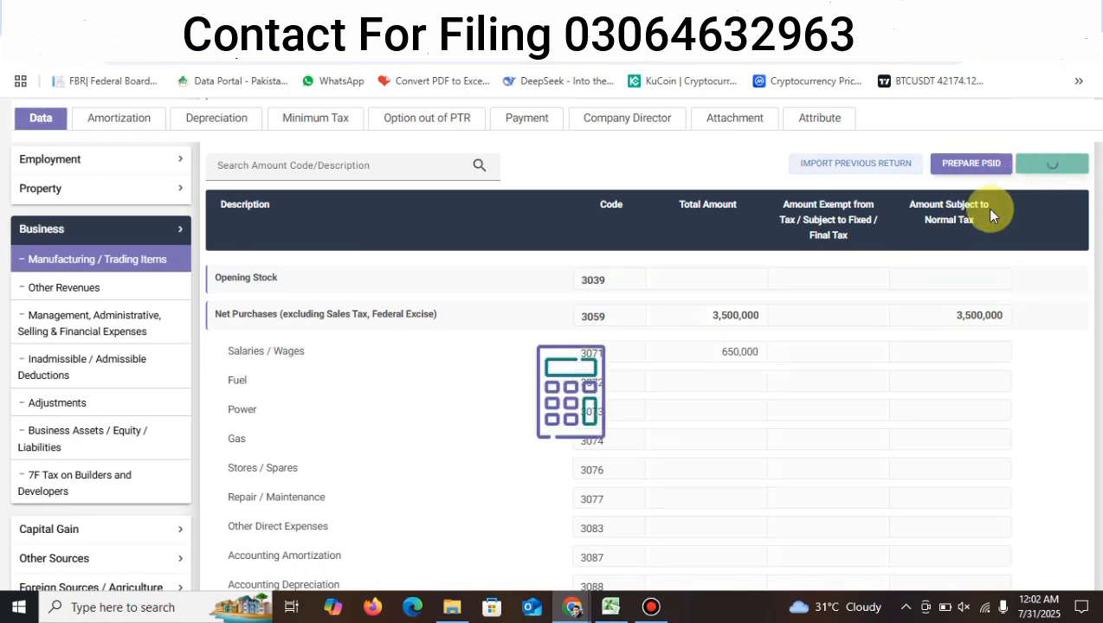
{"action": "scroll", "coordinate": [754, 371], "scroll_direction": "down", "scroll_amount": 1}
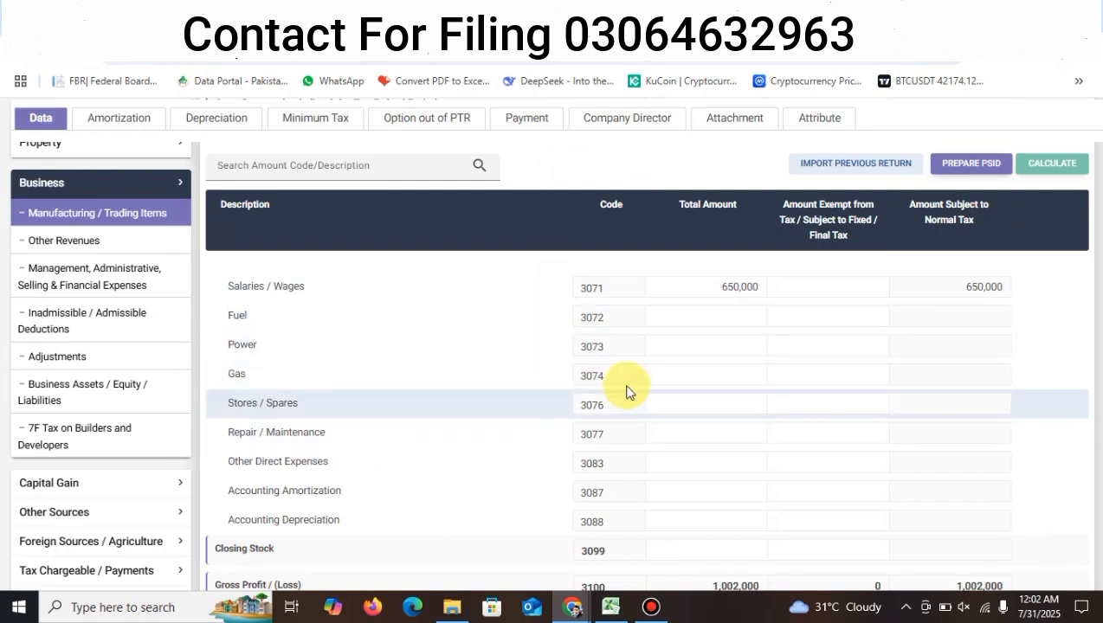
{"action": "left_click", "coordinate": [670, 350]}
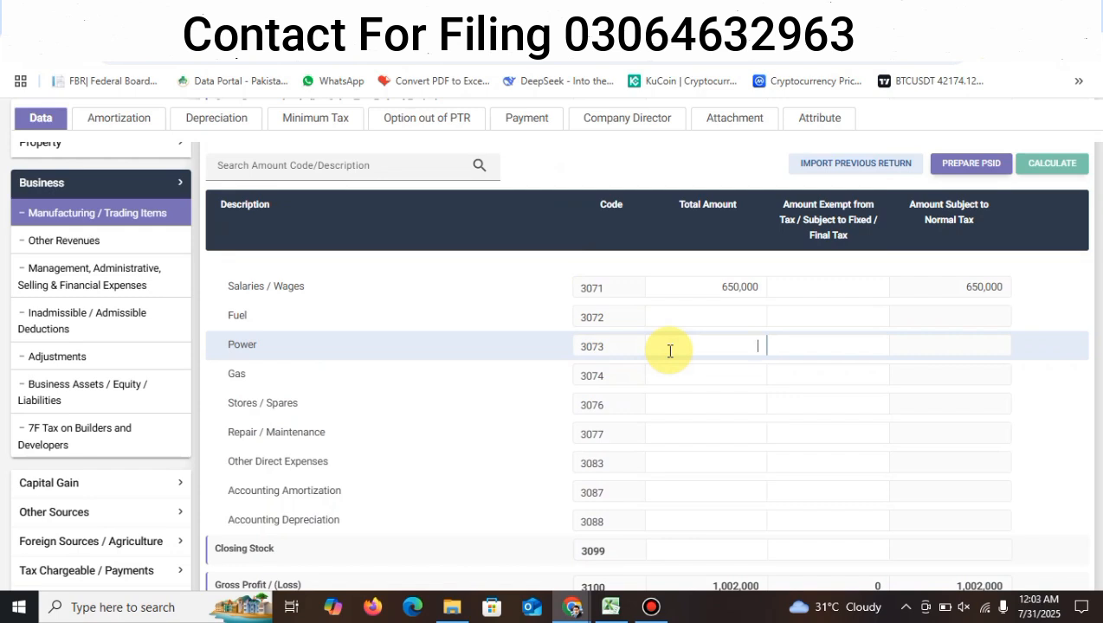
{"action": "type", "text": "368500"}
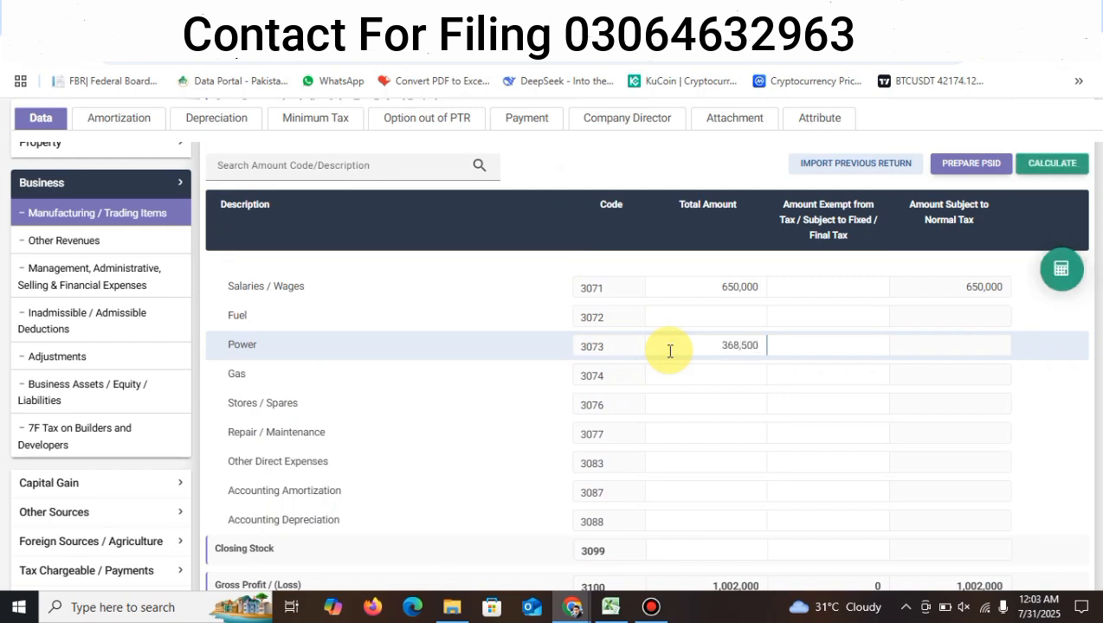
{"action": "left_click", "coordinate": [1058, 270]}
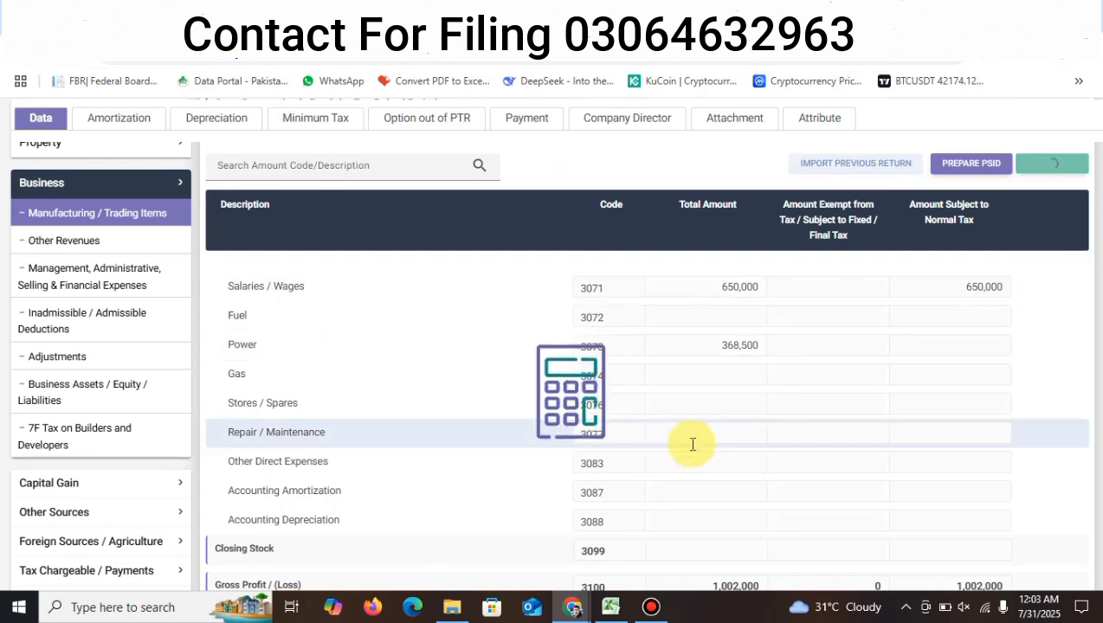
Enter total amounts of 25,000 for Stores / Spares and 36,000 for Repair / Maintenance.
{"action": "left_click", "coordinate": [660, 407]}
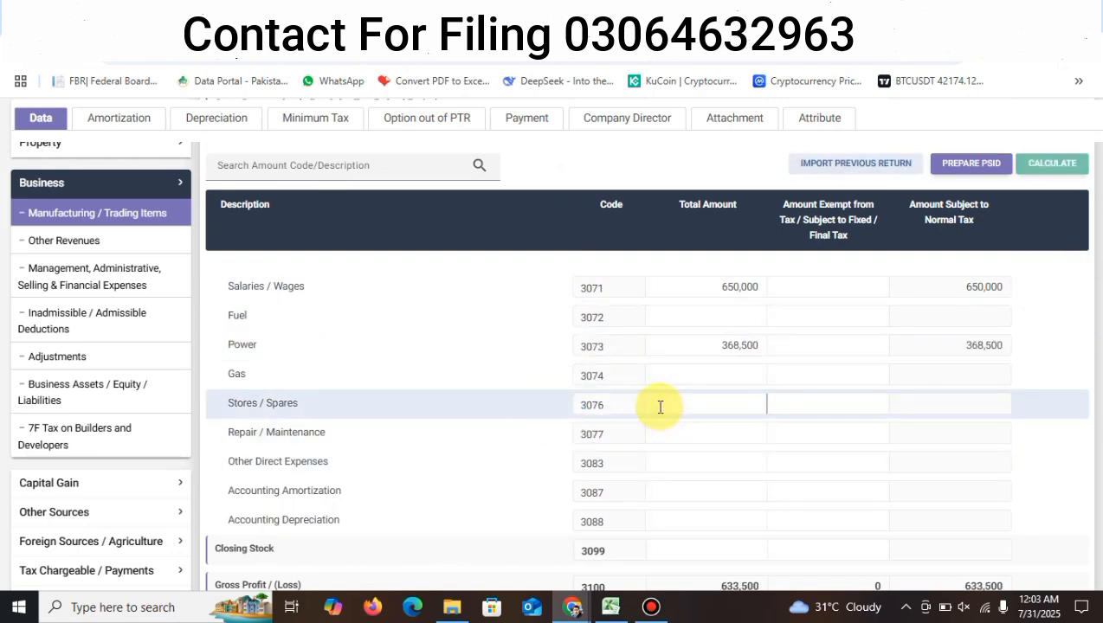
{"action": "type", "text": "250000"}
{"action": "key", "text": "Tab"}
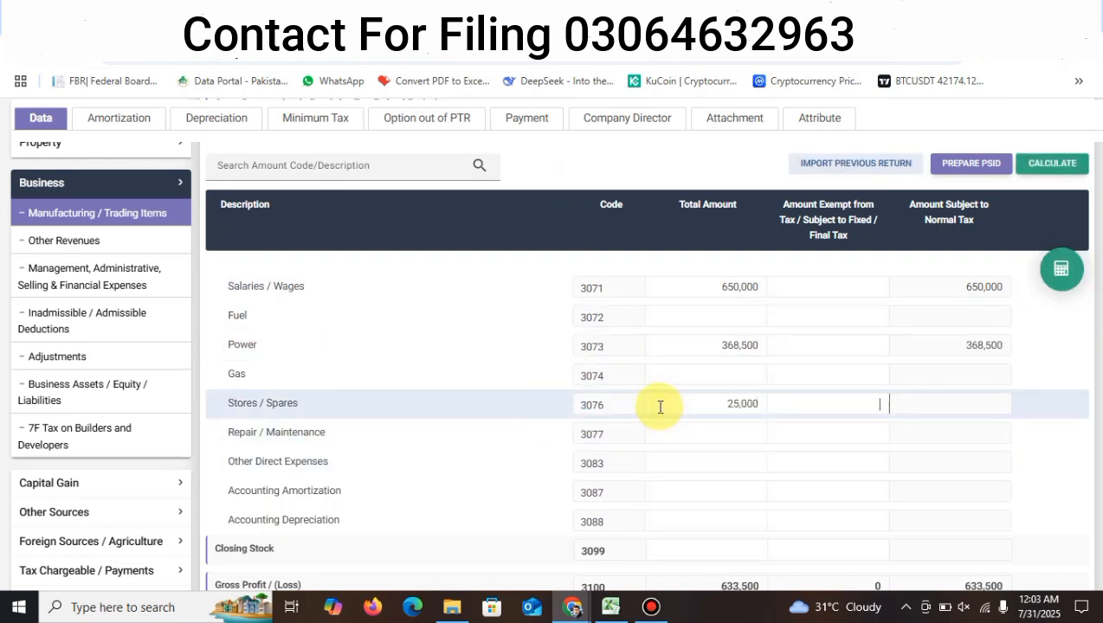
{"action": "key", "text": "Tab"}
{"action": "type", "text": "36000"}
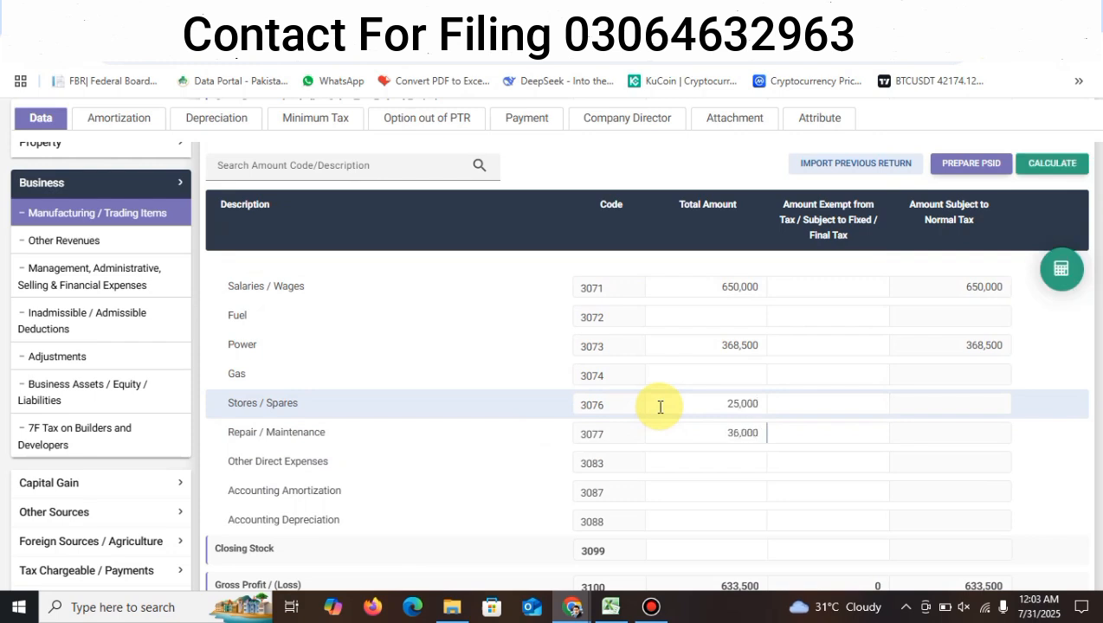
Enter a total amount of 125,000 for Other Direct Expenses, recalculate the return and review the trading figures.
{"action": "left_click", "coordinate": [666, 471]}
{"action": "type", "text": "1250000"}
{"action": "left_click", "coordinate": [1052, 275]}
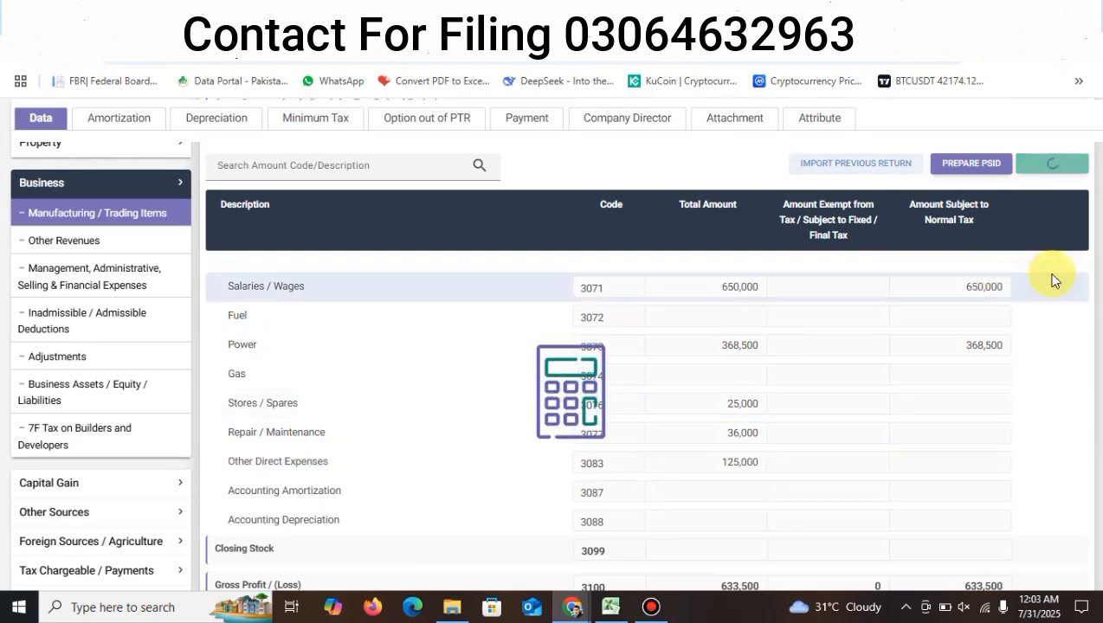
{"action": "scroll", "coordinate": [521, 415], "scroll_direction": "up", "scroll_amount": 5}
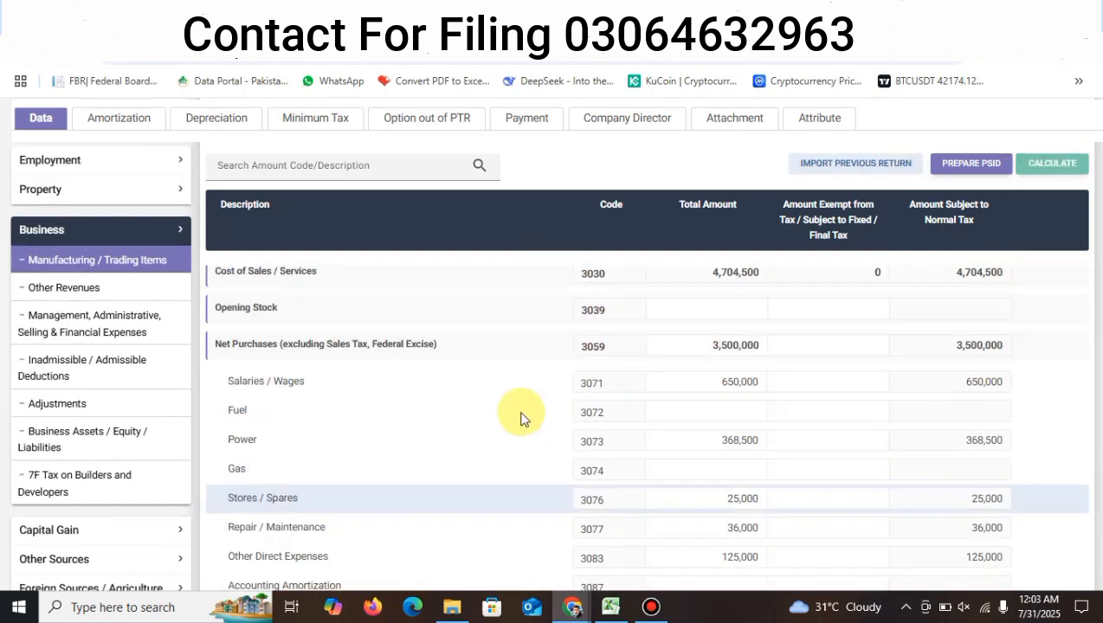
{"action": "scroll", "coordinate": [546, 408], "scroll_direction": "down", "scroll_amount": 2}
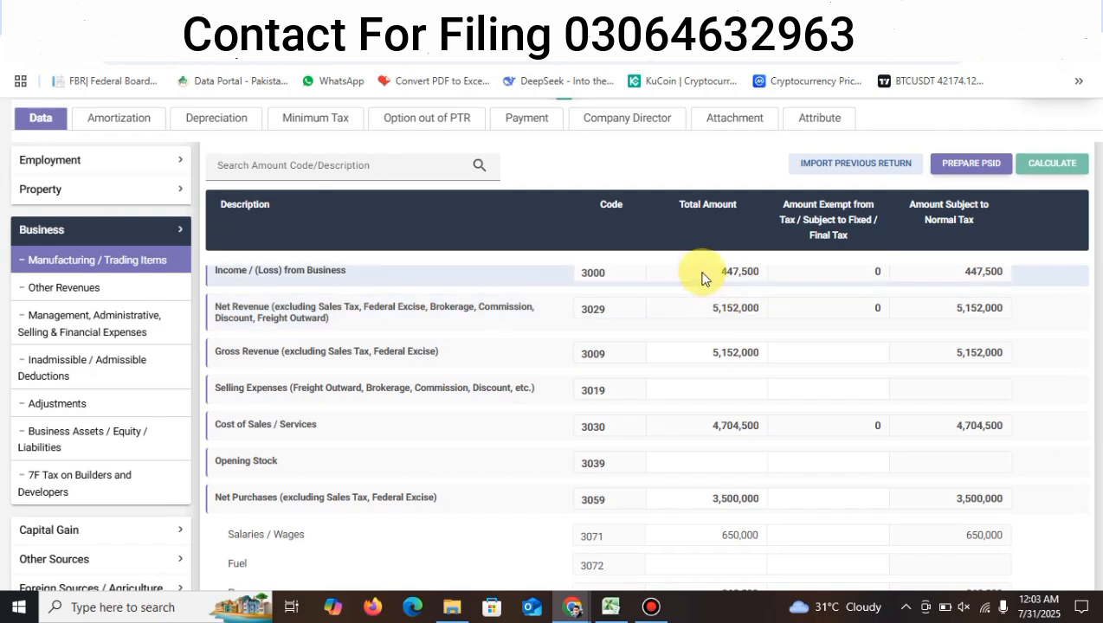
{"action": "scroll", "coordinate": [702, 277], "scroll_direction": "up", "scroll_amount": 2}
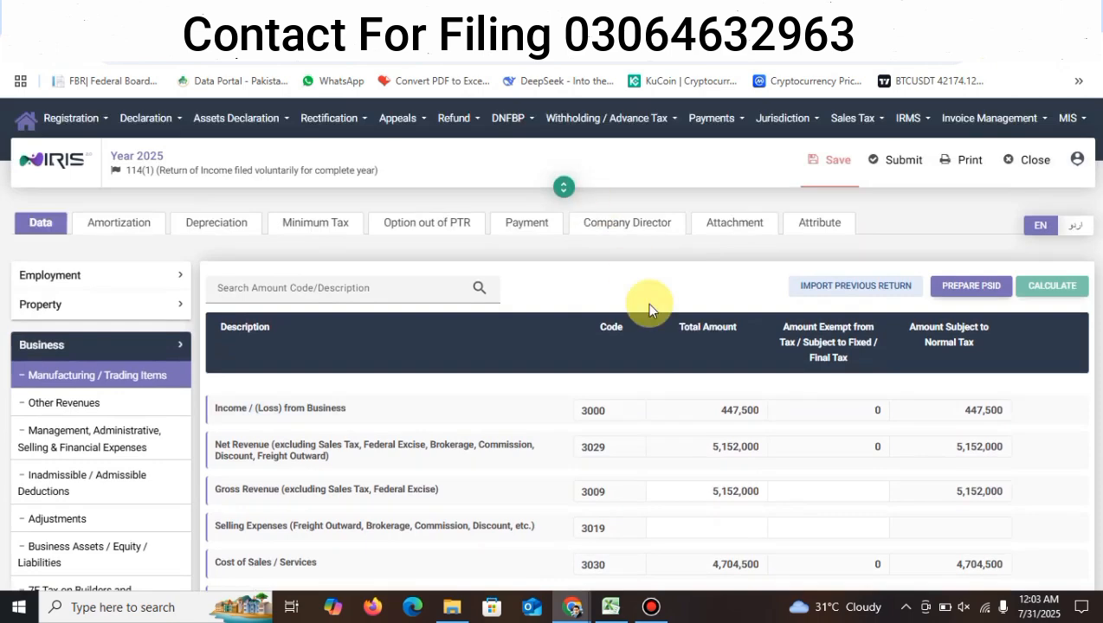
{"action": "scroll", "coordinate": [646, 302], "scroll_direction": "down", "scroll_amount": 3}
{"action": "scroll", "coordinate": [650, 304], "scroll_direction": "up", "scroll_amount": 1}
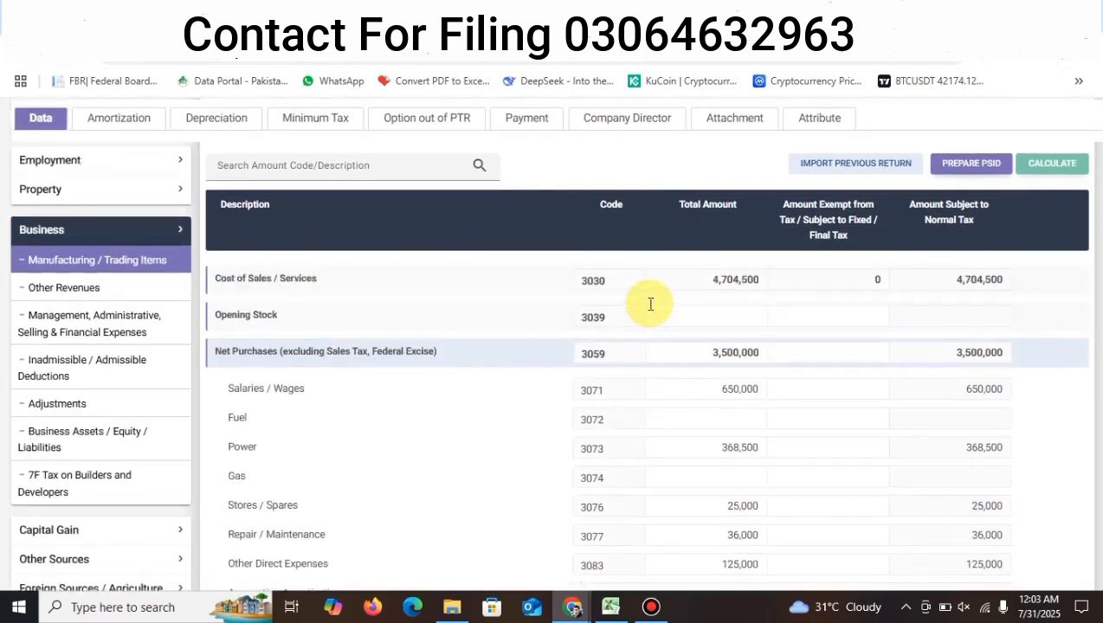
Open the Management, Administrative, Selling & Financial Expenses section of the business data and look through its expense rows.
{"action": "left_click", "coordinate": [86, 320]}
{"action": "scroll", "coordinate": [86, 333], "scroll_direction": "down", "scroll_amount": 2}
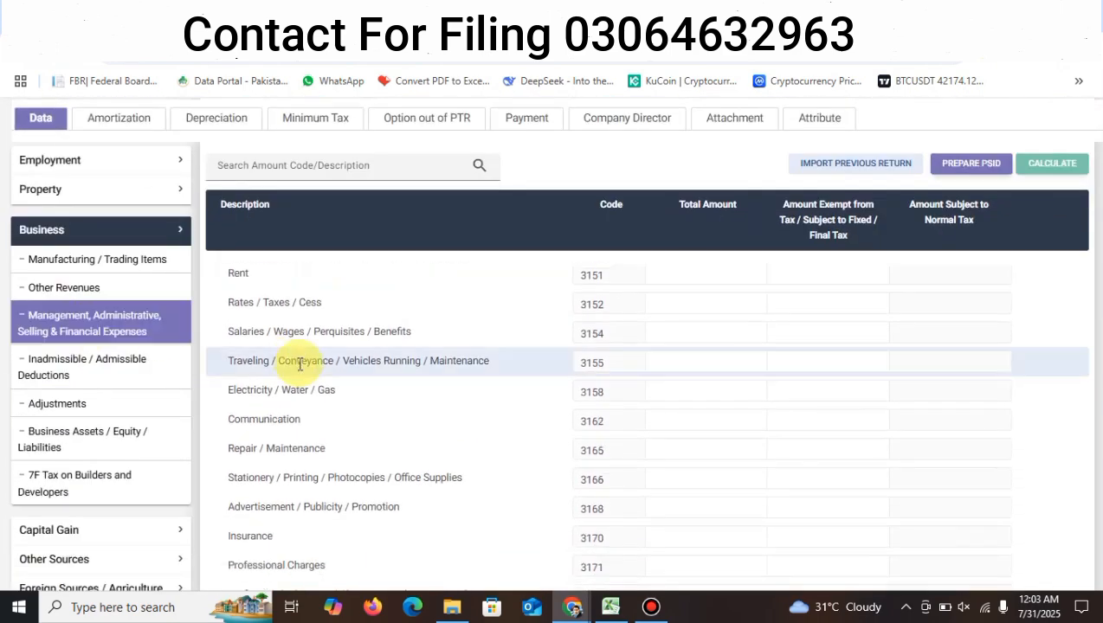
{"action": "scroll", "coordinate": [300, 364], "scroll_direction": "up", "scroll_amount": 1}
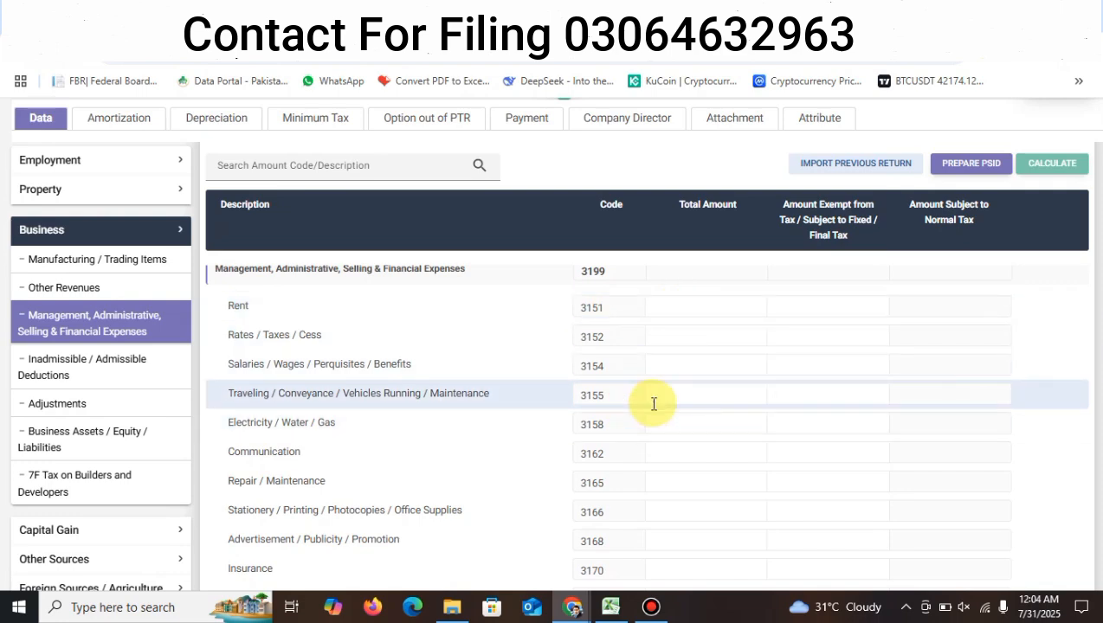
{"action": "scroll", "coordinate": [654, 404], "scroll_direction": "down", "scroll_amount": 5}
{"action": "scroll", "coordinate": [653, 404], "scroll_direction": "up", "scroll_amount": 3}
{"action": "scroll", "coordinate": [654, 403], "scroll_direction": "down", "scroll_amount": 1}
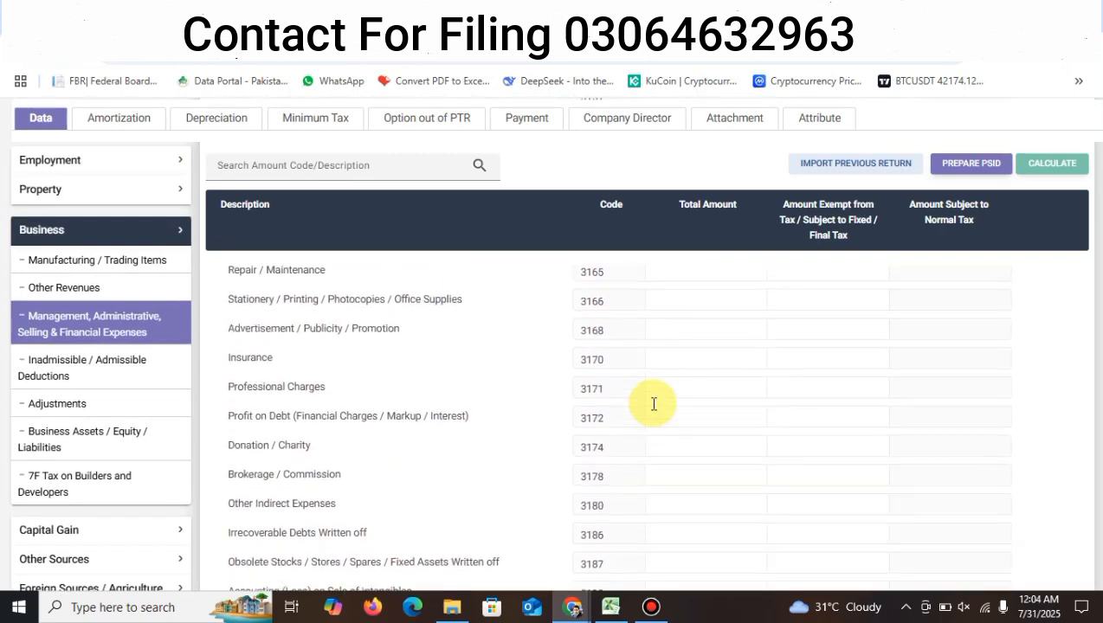
{"action": "scroll", "coordinate": [654, 404], "scroll_direction": "up", "scroll_amount": 2}
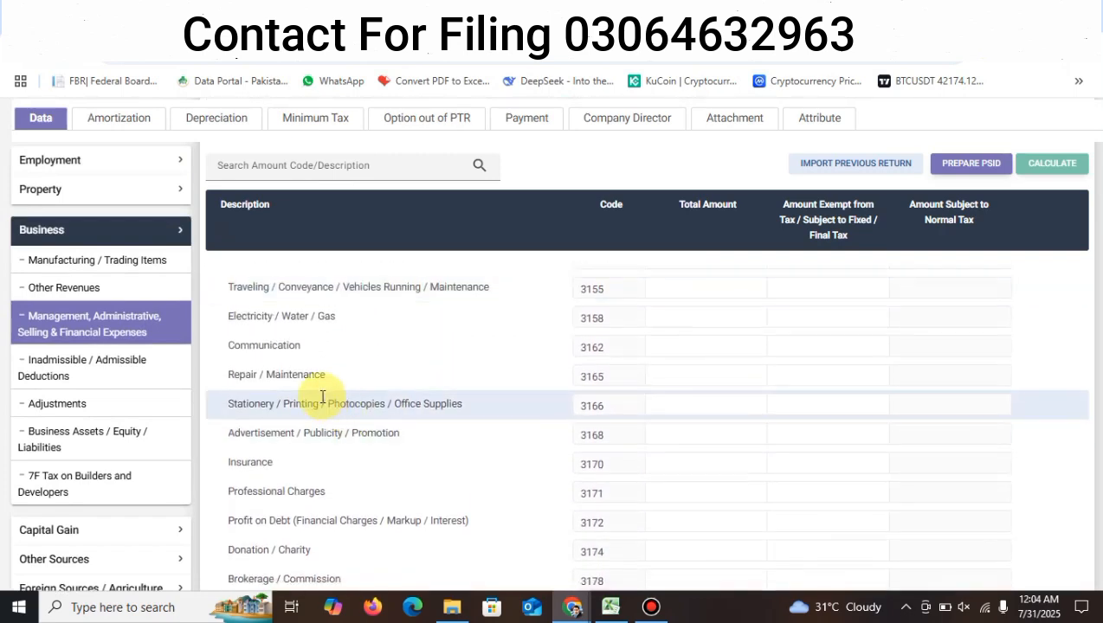
Enter total amounts of 25,000 each for Stationery / Printing / Photocopies / Office Supplies and Professional Charges, and recalculate the return.
{"action": "left_click", "coordinate": [681, 412]}
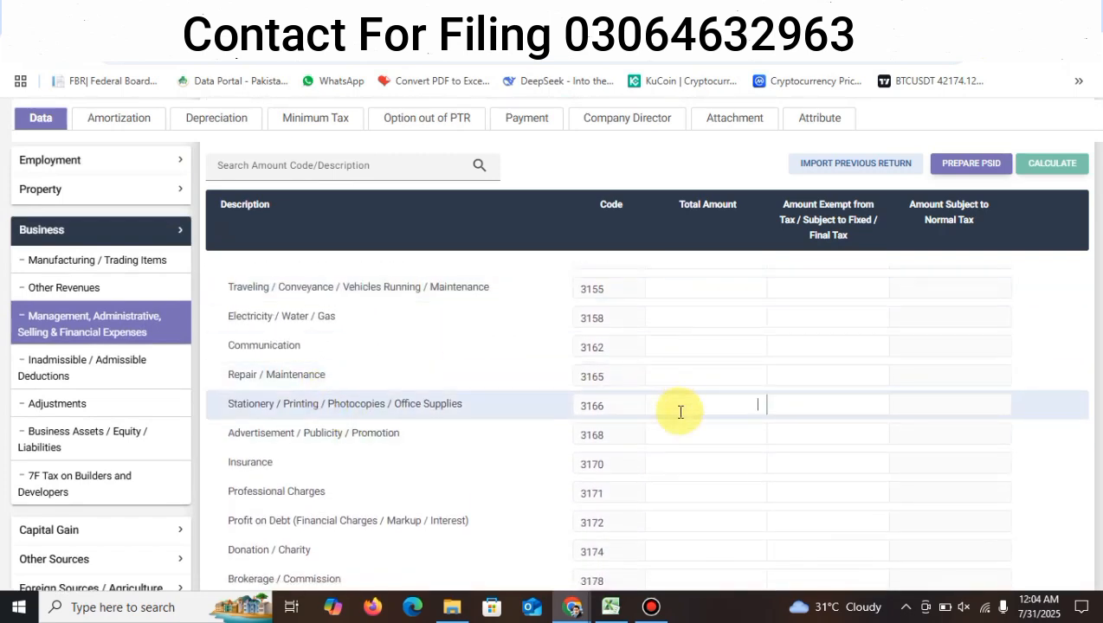
{"action": "type", "text": "250000"}
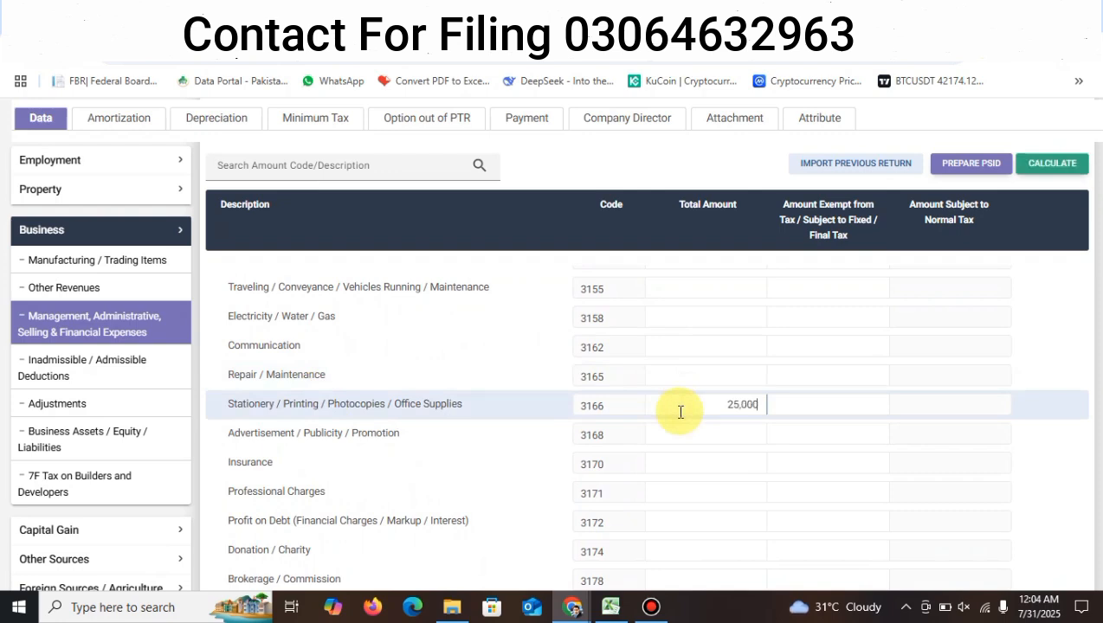
{"action": "left_click", "coordinate": [683, 487]}
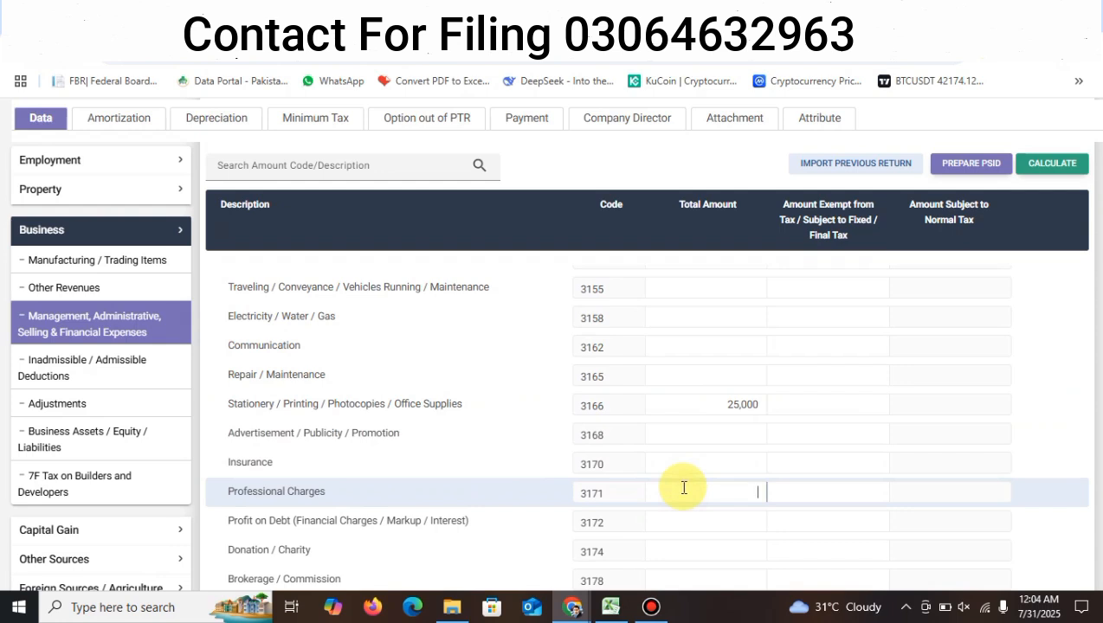
{"action": "type", "text": "250000"}
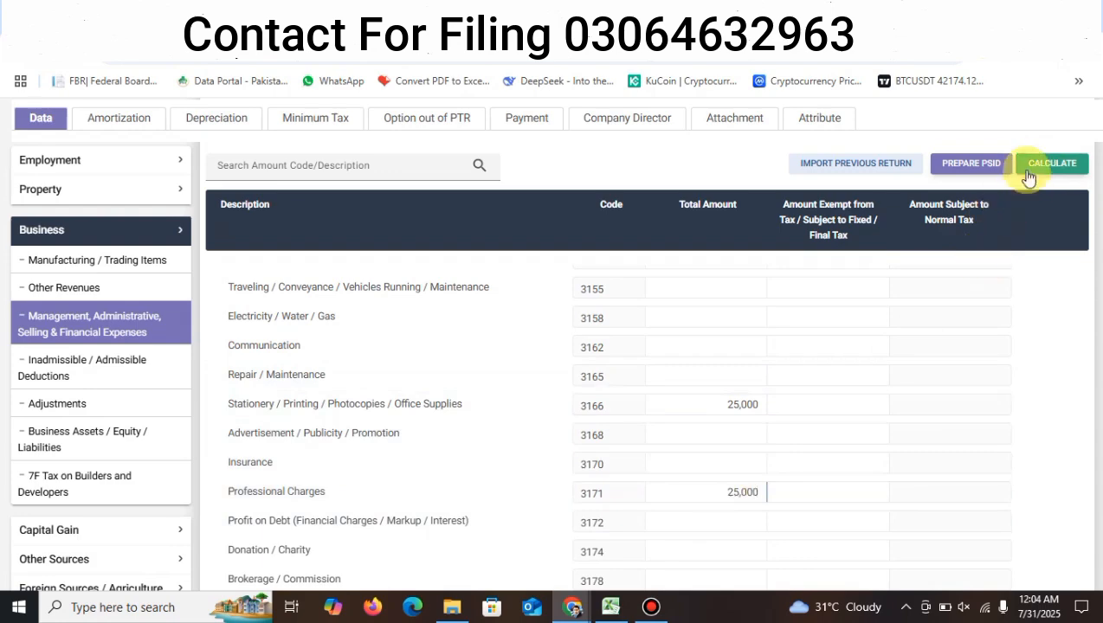
{"action": "left_click", "coordinate": [1033, 164]}
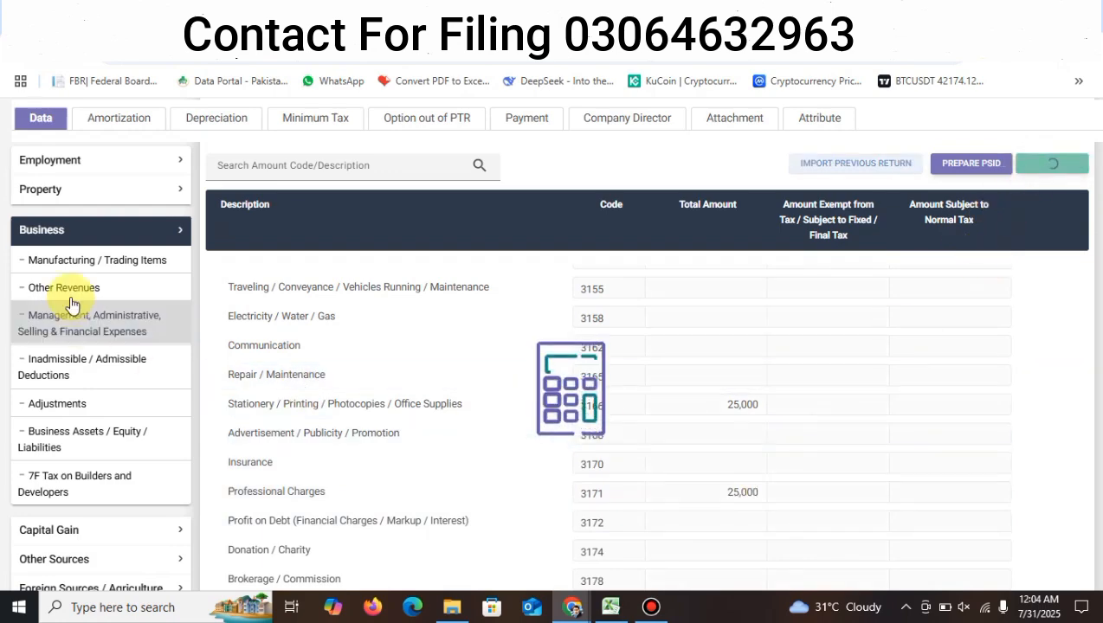
Review the business income in Manufacturing / Trading Items and the resulting tax in the Computations section.
{"action": "left_click", "coordinate": [78, 262]}
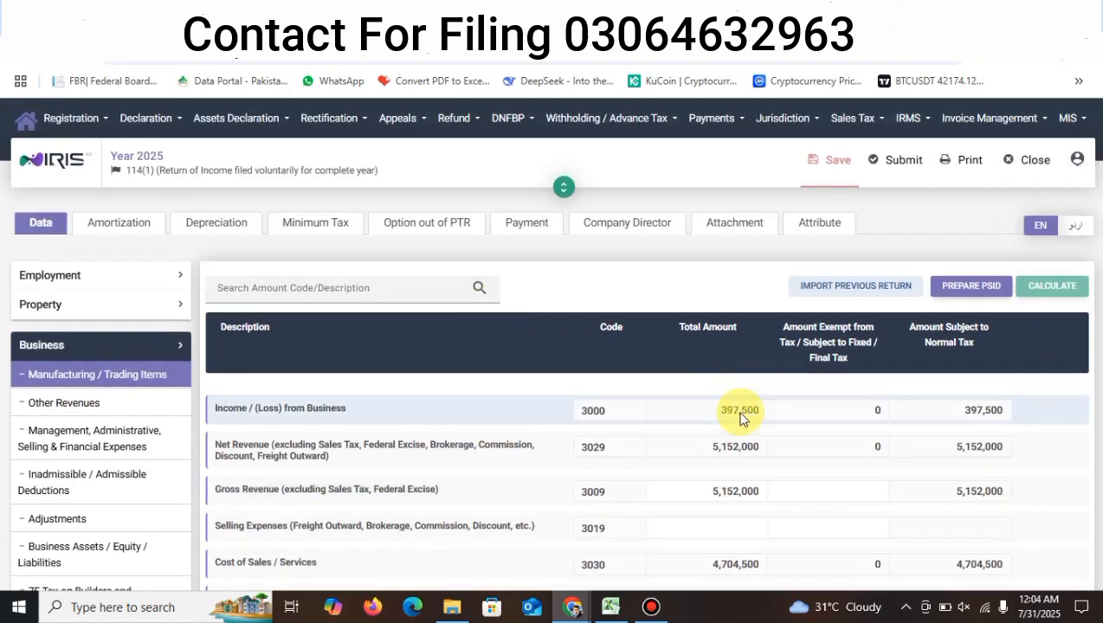
{"action": "scroll", "coordinate": [744, 406], "scroll_direction": "down", "scroll_amount": 5}
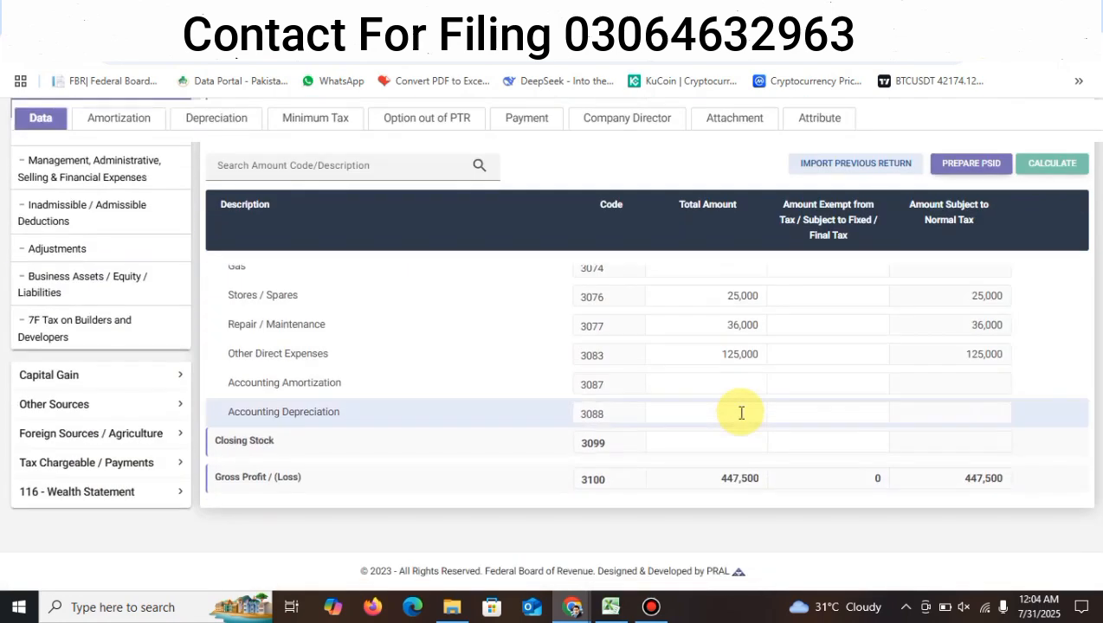
{"action": "left_click", "coordinate": [90, 464]}
{"action": "left_click", "coordinate": [71, 456]}
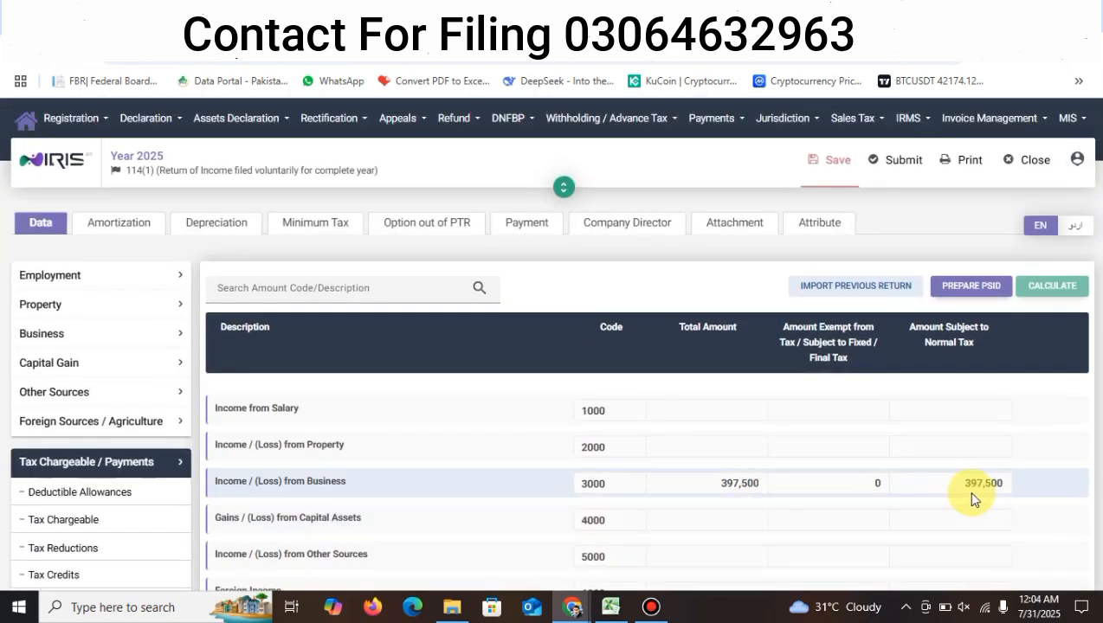
{"action": "scroll", "coordinate": [978, 497], "scroll_direction": "down", "scroll_amount": 5}
{"action": "scroll", "coordinate": [977, 497], "scroll_direction": "down", "scroll_amount": 3}
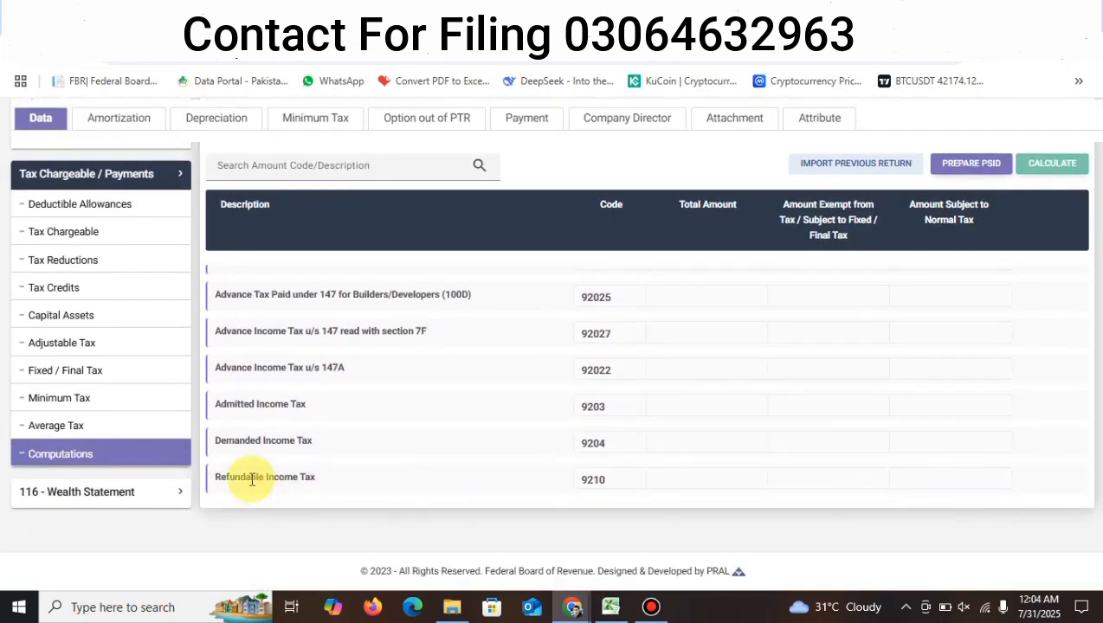
{"action": "scroll", "coordinate": [890, 412], "scroll_direction": "up", "scroll_amount": 10}
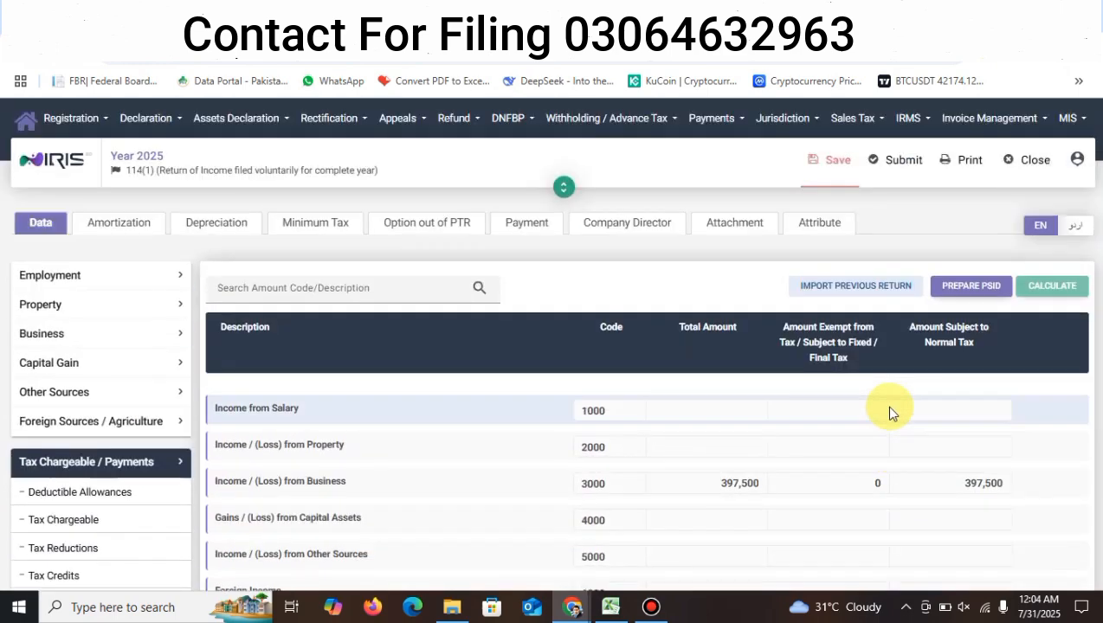
Change the Gross Revenue total amount in the Manufacturing / Trading Items section to 5,525,000 and recalculate the return.
{"action": "left_click", "coordinate": [65, 275]}
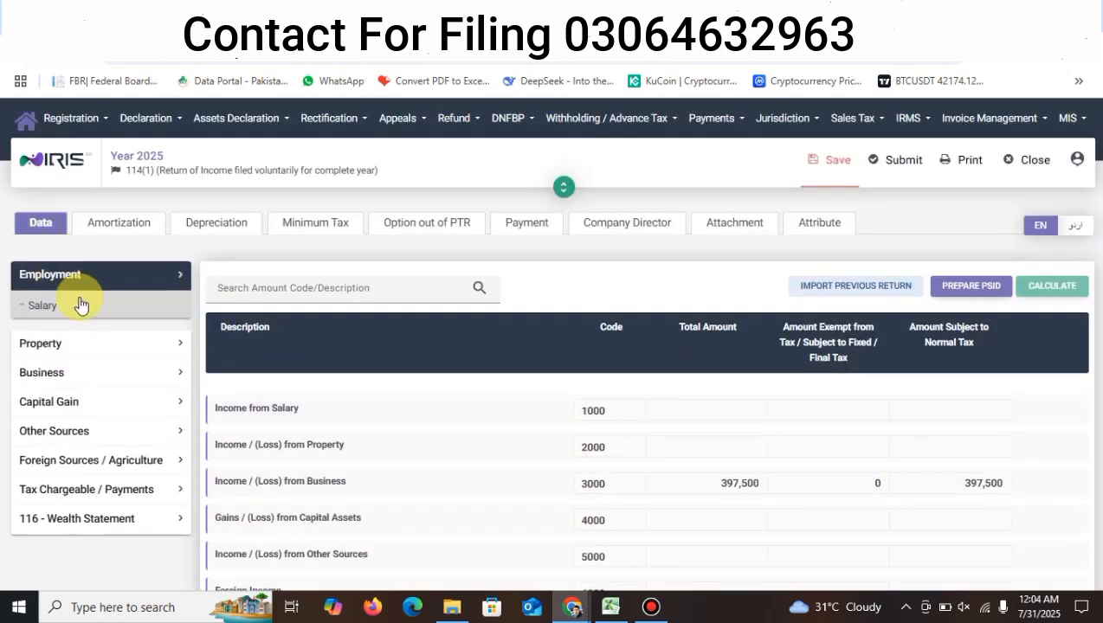
{"action": "left_click", "coordinate": [61, 373]}
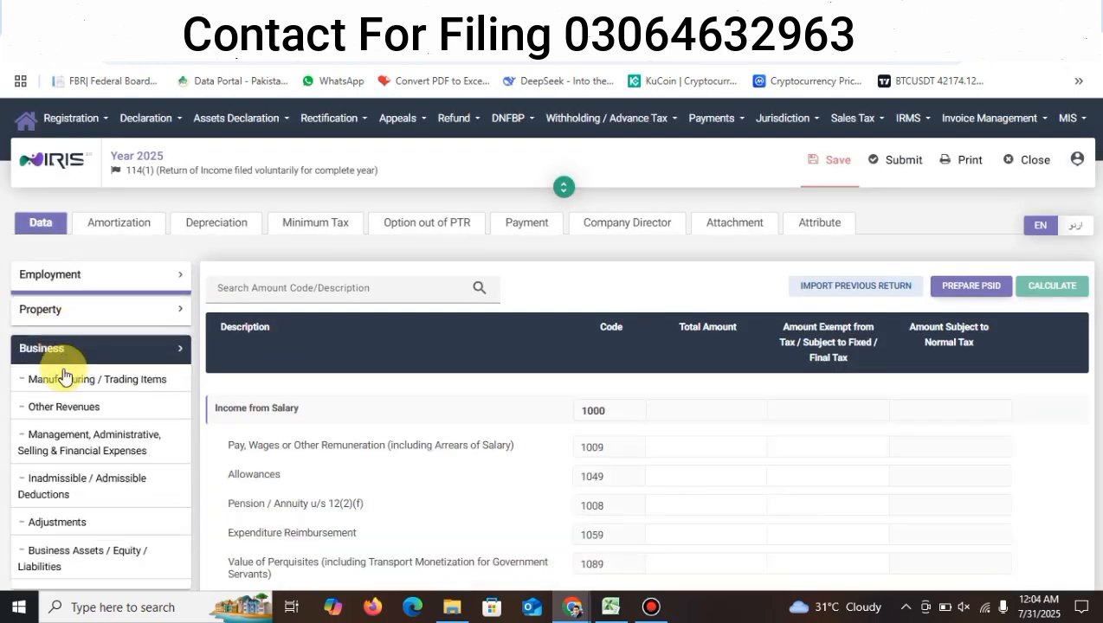
{"action": "left_click", "coordinate": [68, 375]}
{"action": "scroll", "coordinate": [635, 364], "scroll_direction": "down", "scroll_amount": 3}
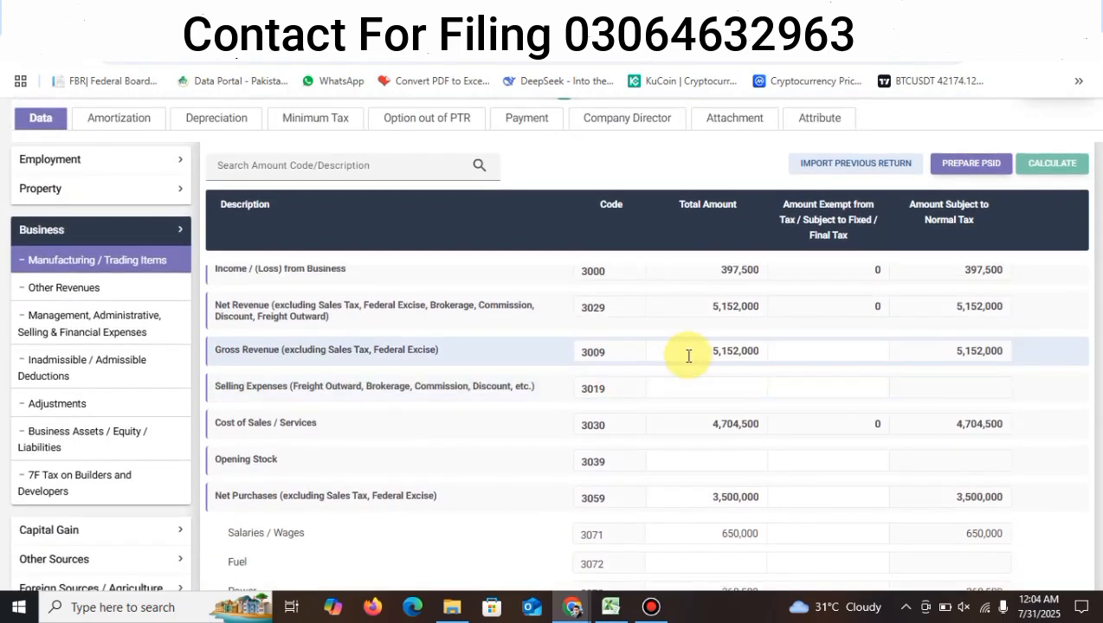
{"action": "left_click", "coordinate": [688, 356]}
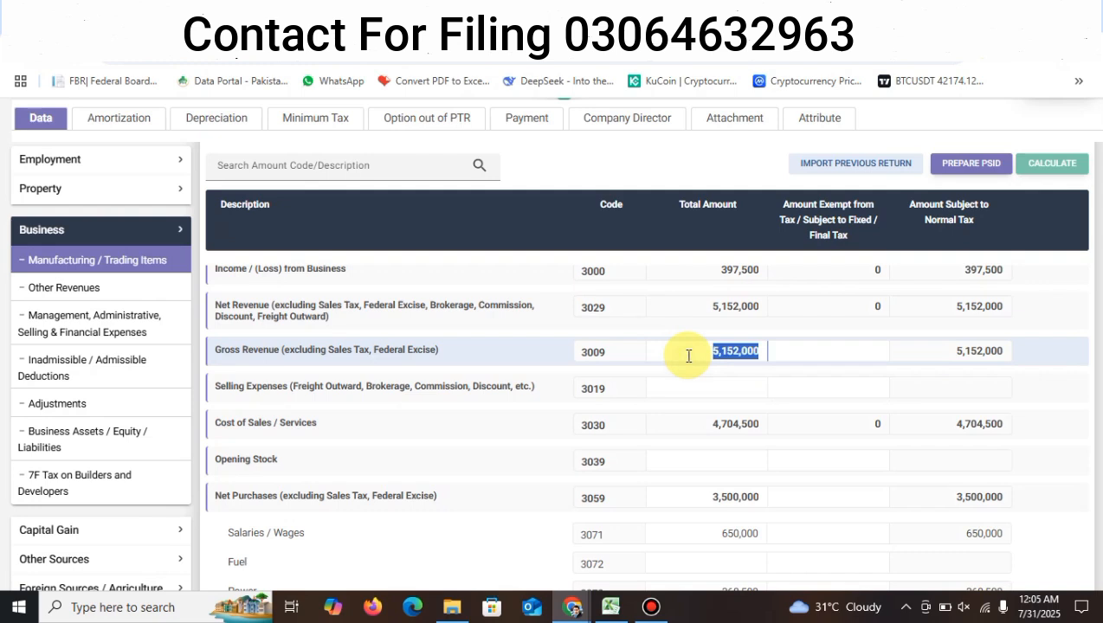
{"action": "type", "text": "5525000"}
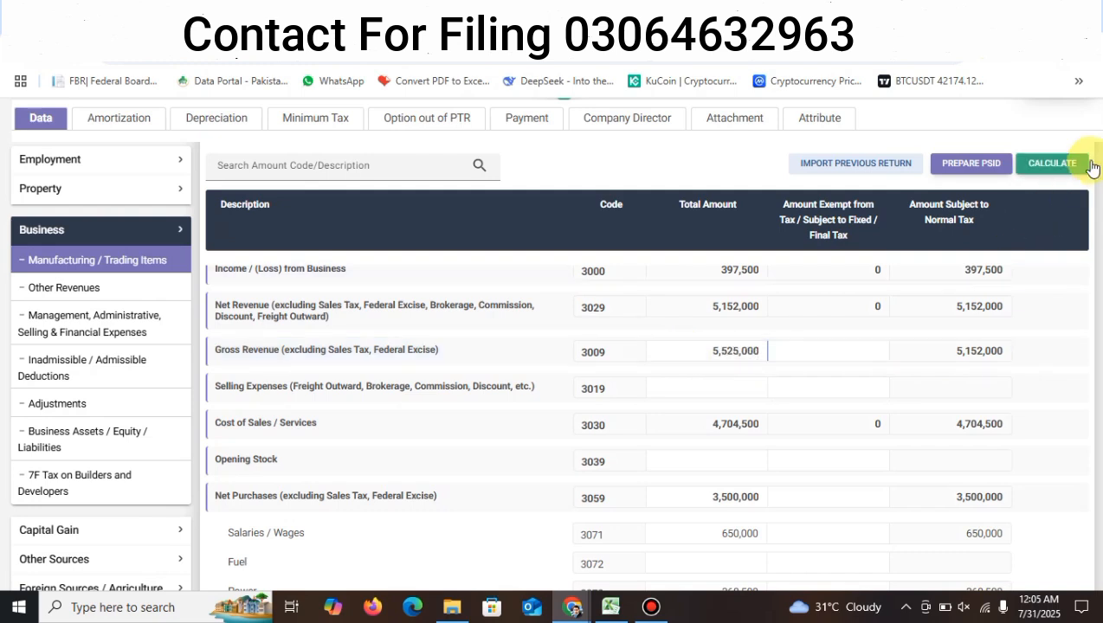
{"action": "left_click", "coordinate": [1052, 163]}
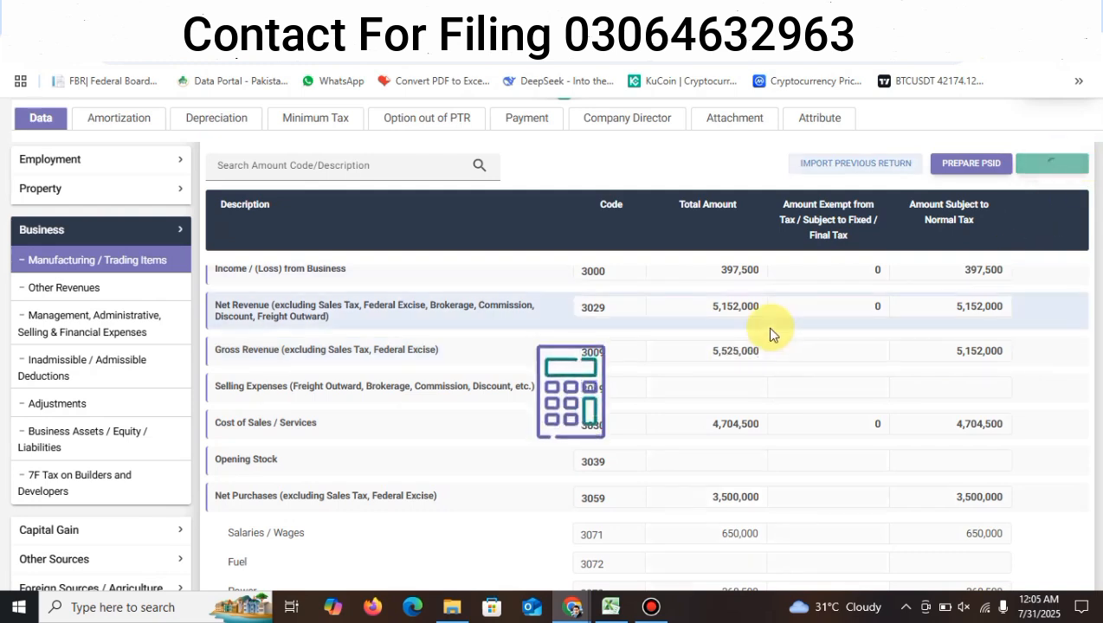
Examine the business income and the Admitted Income Tax in the Computations section of Tax Chargeable / Payments.
{"action": "scroll", "coordinate": [135, 431], "scroll_direction": "down", "scroll_amount": 3}
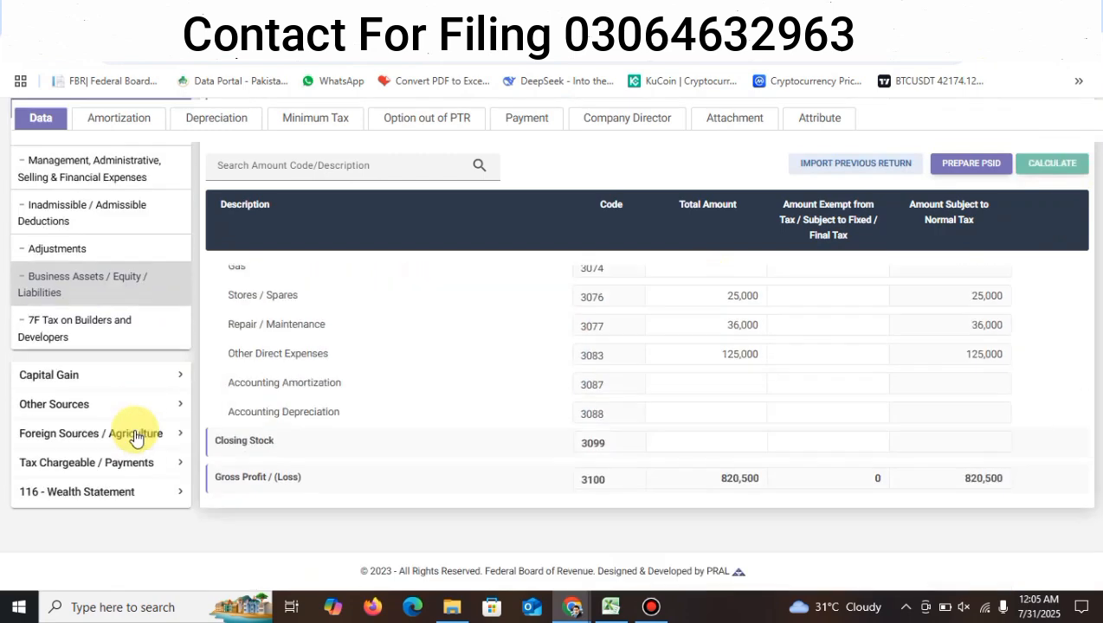
{"action": "left_click", "coordinate": [106, 464]}
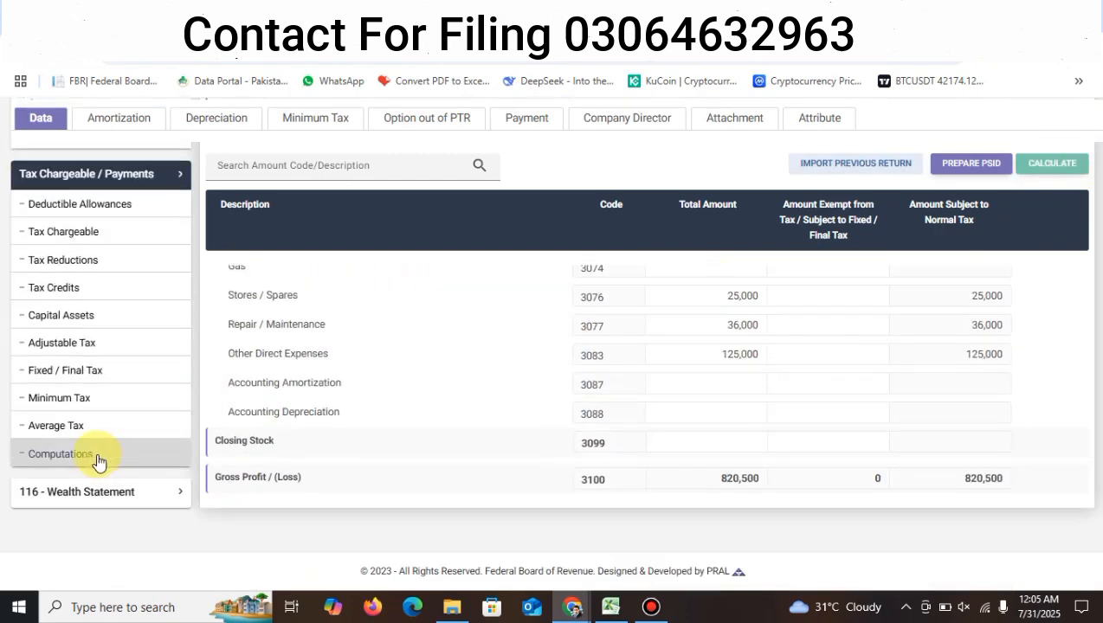
{"action": "left_click", "coordinate": [98, 462]}
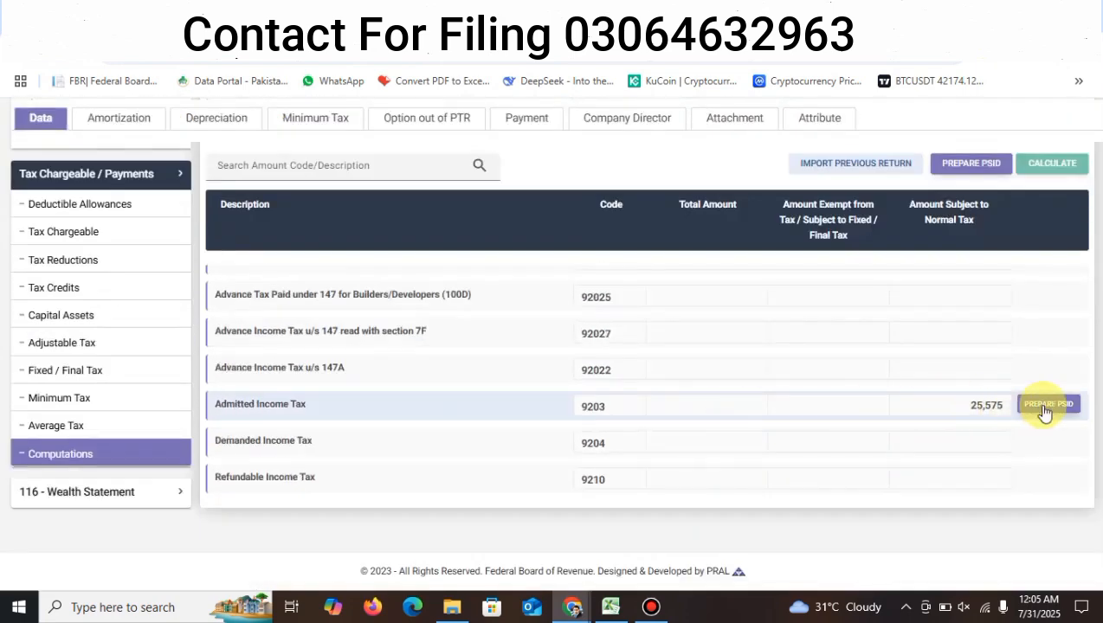
{"action": "scroll", "coordinate": [965, 422], "scroll_direction": "up", "scroll_amount": 10}
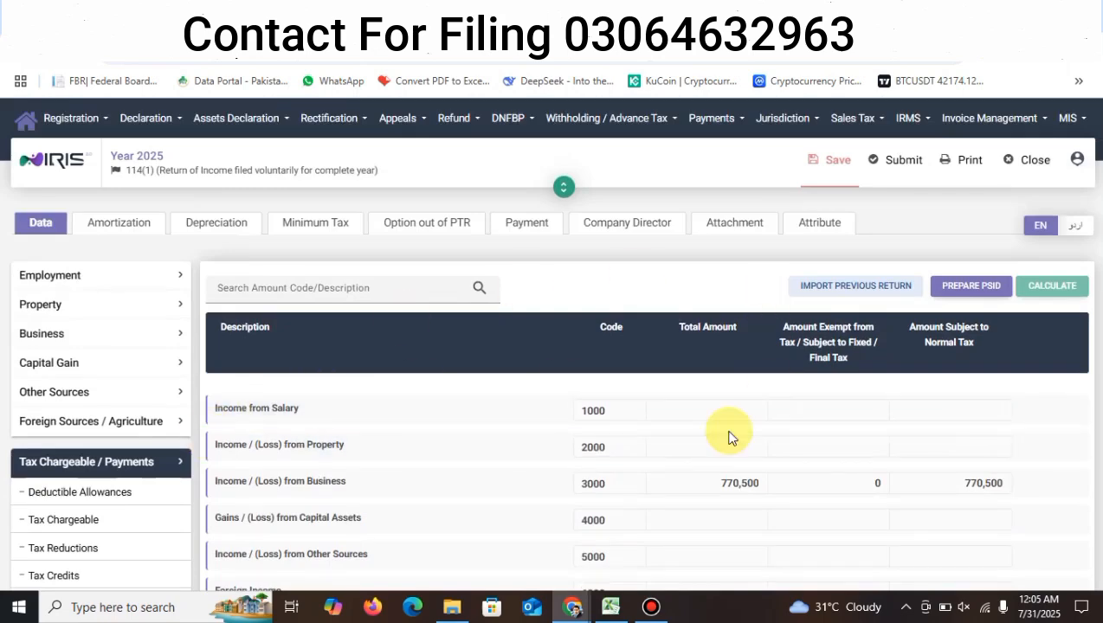
{"action": "scroll", "coordinate": [729, 436], "scroll_direction": "down", "scroll_amount": 10}
{"action": "scroll", "coordinate": [176, 359], "scroll_direction": "up", "scroll_amount": 10}
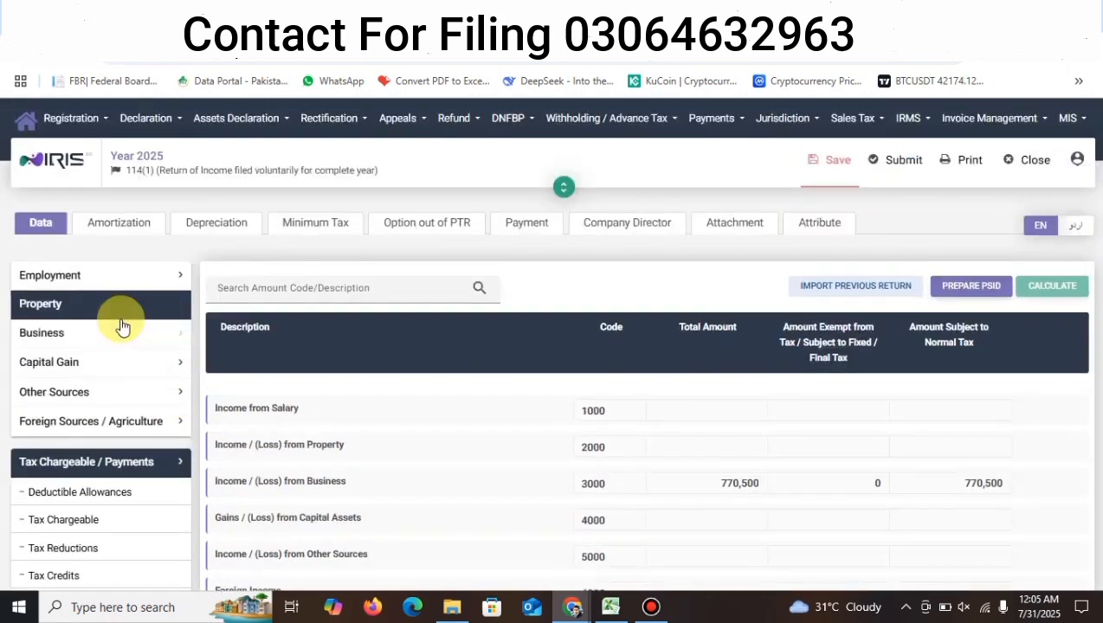
Review the entered amounts in the Management, Administrative, Selling & Financial Expenses section and in Manufacturing / Trading Items.
{"action": "left_click", "coordinate": [117, 329]}
{"action": "scroll", "coordinate": [122, 333], "scroll_direction": "down", "scroll_amount": 10}
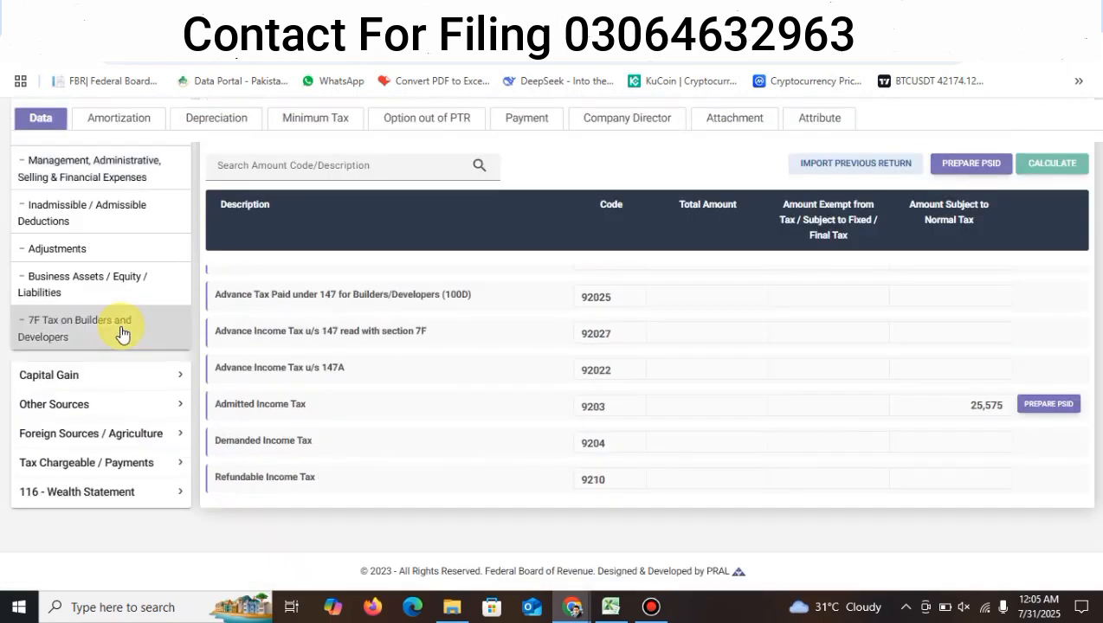
{"action": "left_click", "coordinate": [97, 167]}
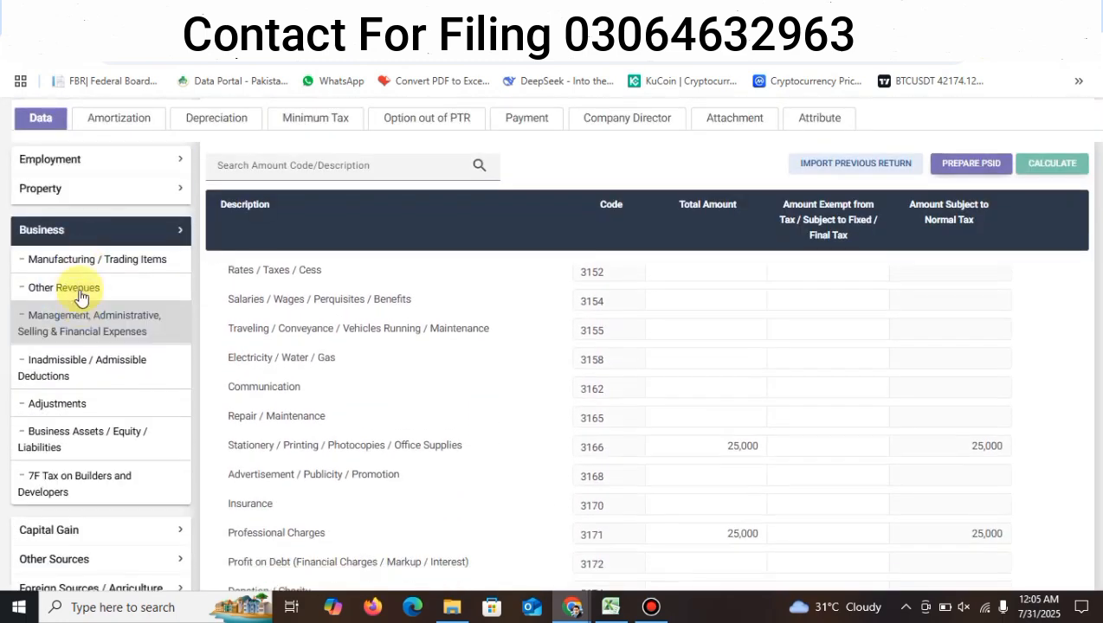
{"action": "left_click", "coordinate": [77, 265]}
{"action": "left_click", "coordinate": [78, 263]}
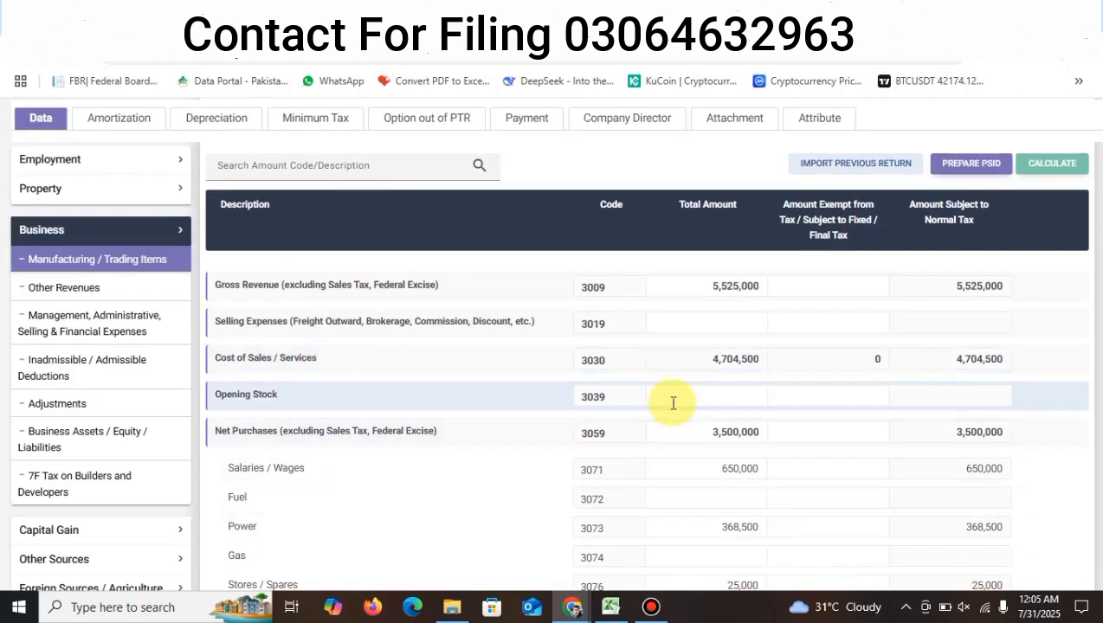
{"action": "scroll", "coordinate": [673, 402], "scroll_direction": "down", "scroll_amount": 1}
{"action": "scroll", "coordinate": [672, 403], "scroll_direction": "down", "scroll_amount": 2}
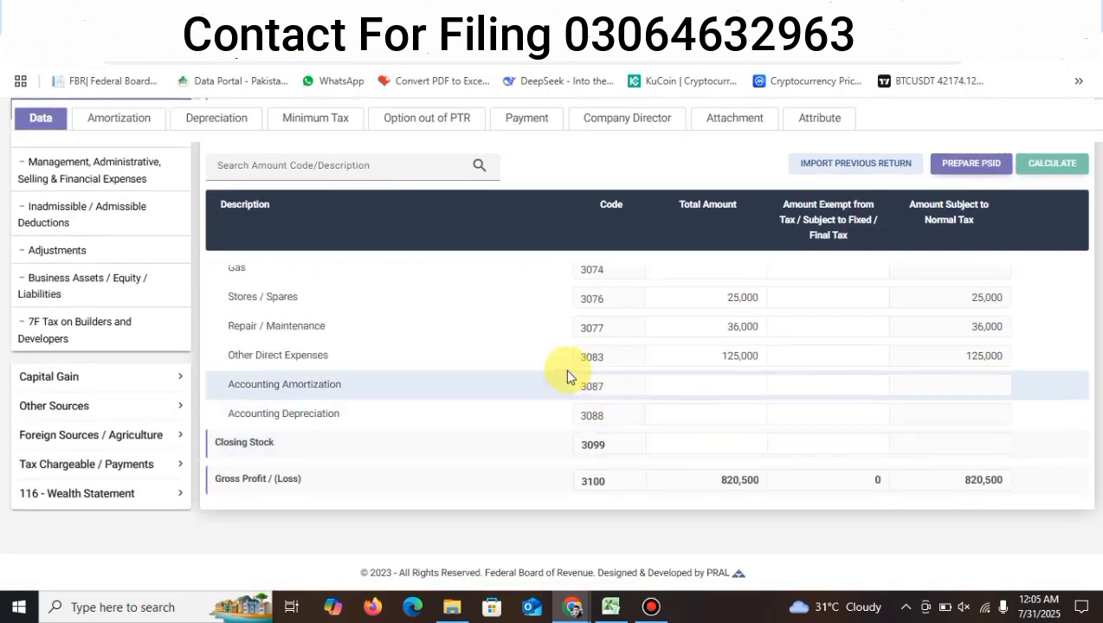
{"action": "scroll", "coordinate": [565, 369], "scroll_direction": "up", "scroll_amount": 1}
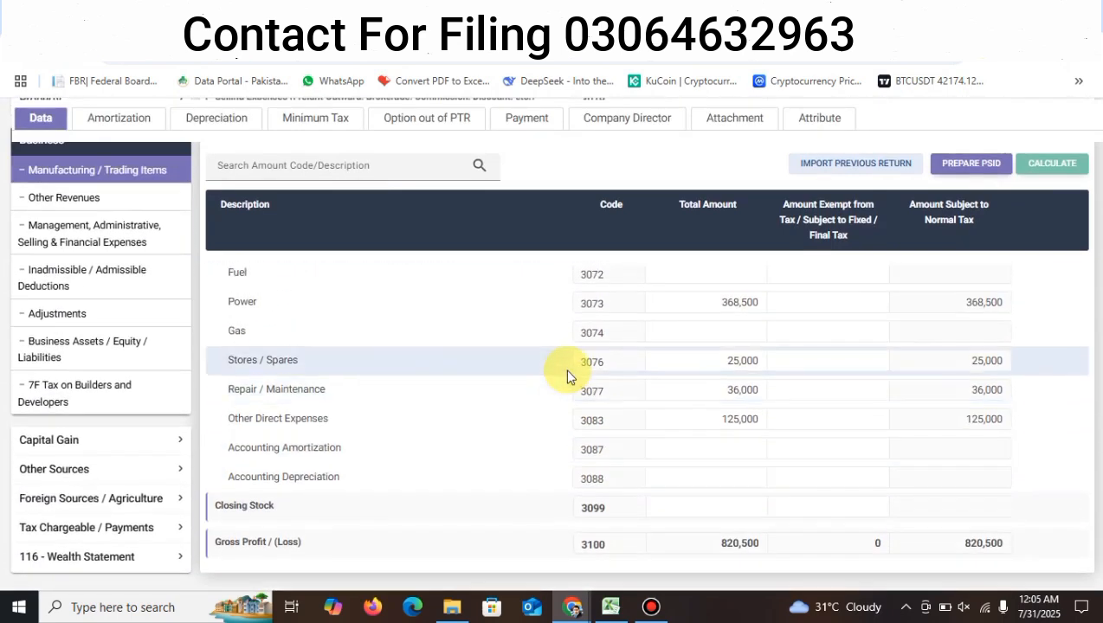
Set the Closing Stock total amount in Manufacturing / Trading Items to 700,000 and recalculate the return.
{"action": "left_click", "coordinate": [673, 504]}
{"action": "scroll", "coordinate": [672, 505], "scroll_direction": "up", "scroll_amount": 4}
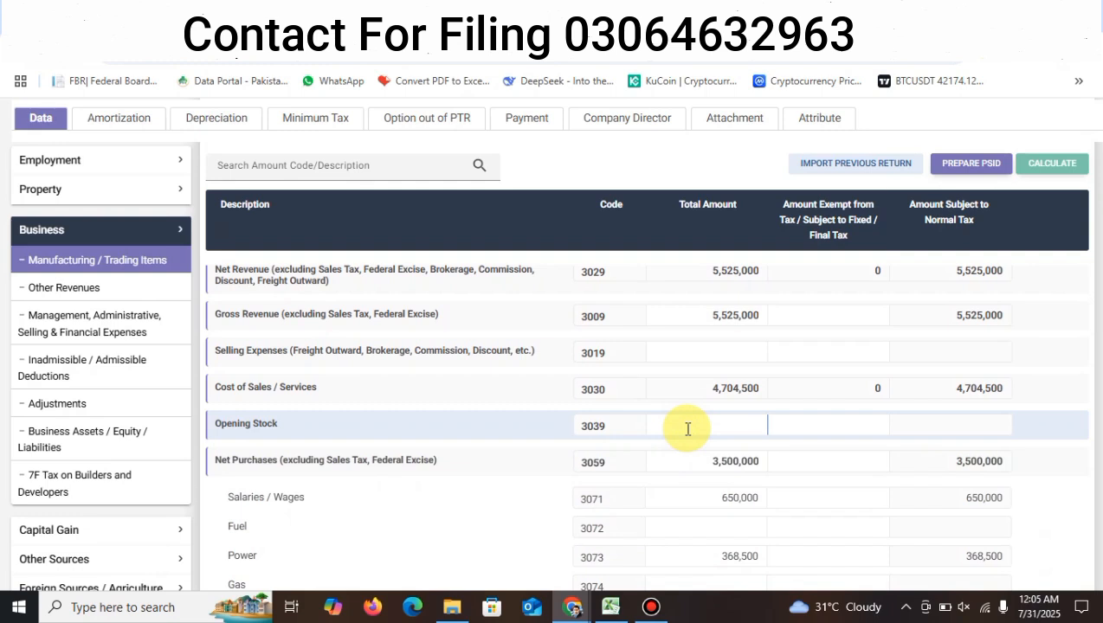
{"action": "scroll", "coordinate": [688, 429], "scroll_direction": "down", "scroll_amount": 4}
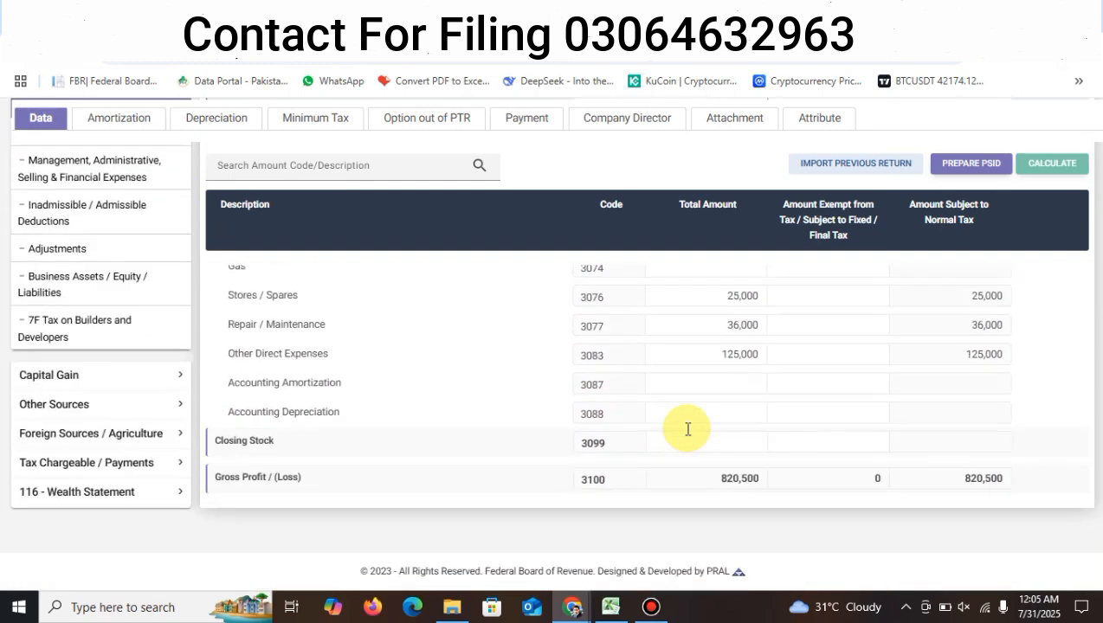
{"action": "left_click", "coordinate": [688, 438]}
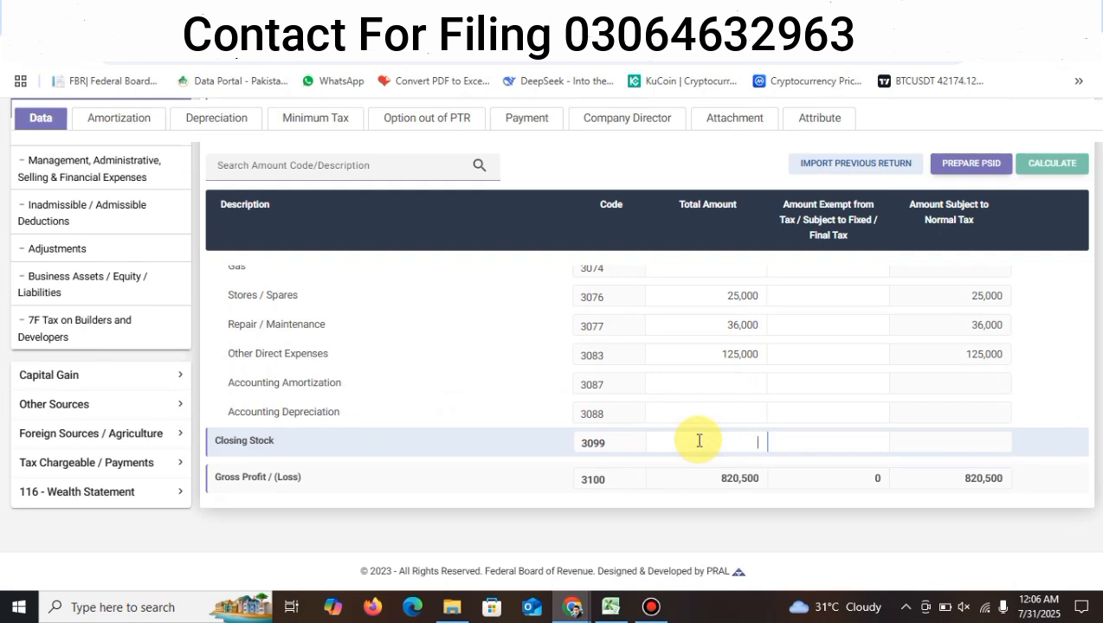
{"action": "type", "text": "7000000"}
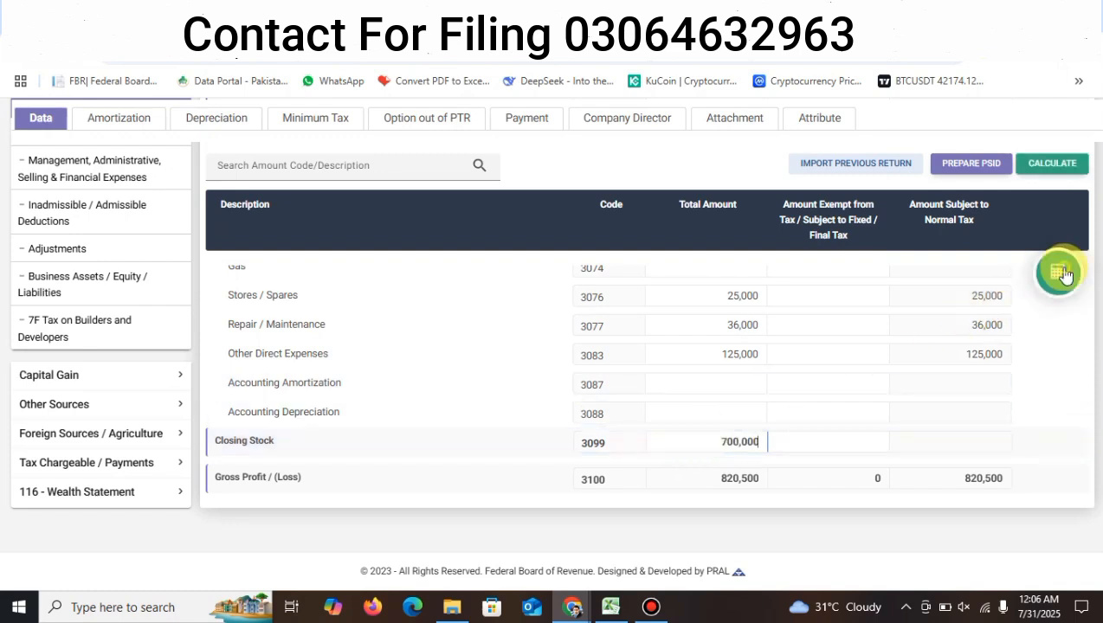
{"action": "left_click", "coordinate": [1060, 270]}
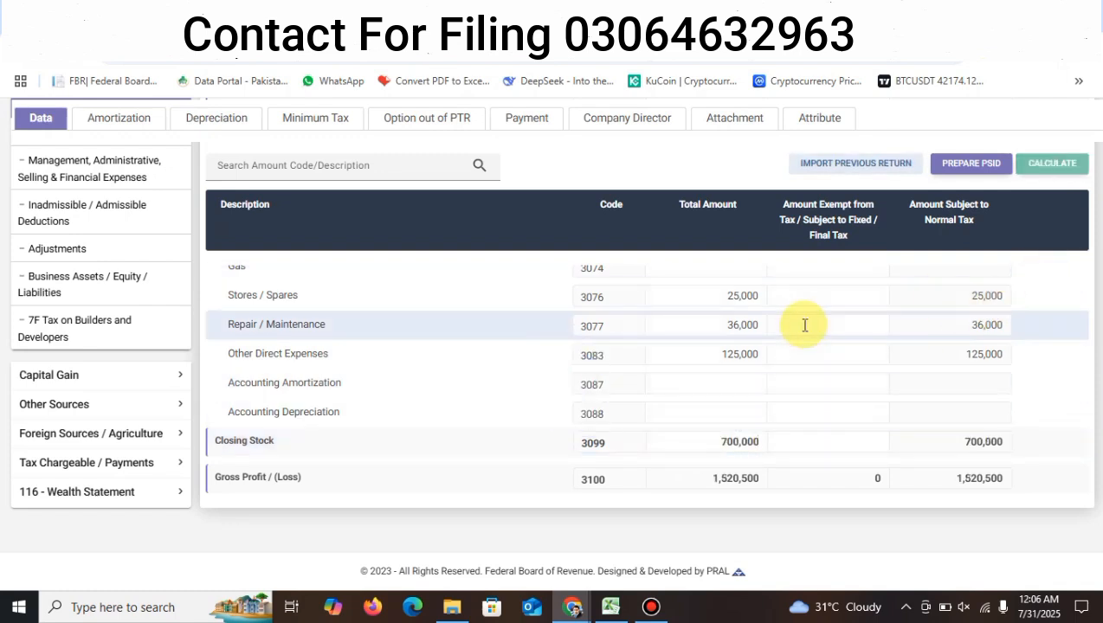
Review the stock, cost of sales and gross profit rows in Manufacturing / Trading Items, then the Business Assets / Equity / Liabilities section.
{"action": "scroll", "coordinate": [805, 325], "scroll_direction": "down", "scroll_amount": 1}
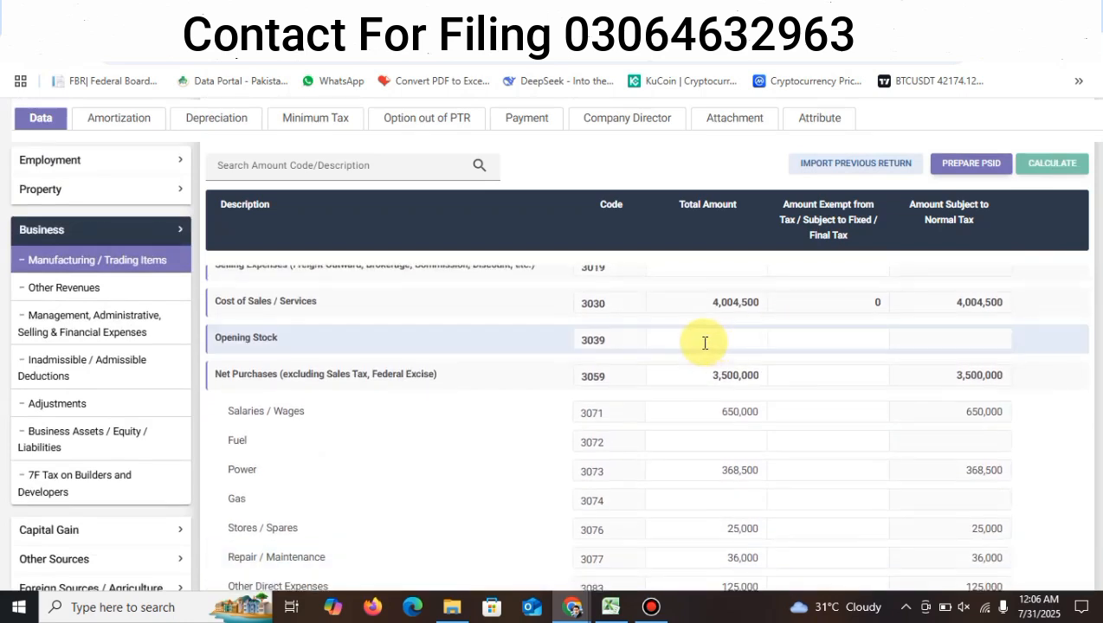
{"action": "scroll", "coordinate": [710, 344], "scroll_direction": "down", "scroll_amount": 5}
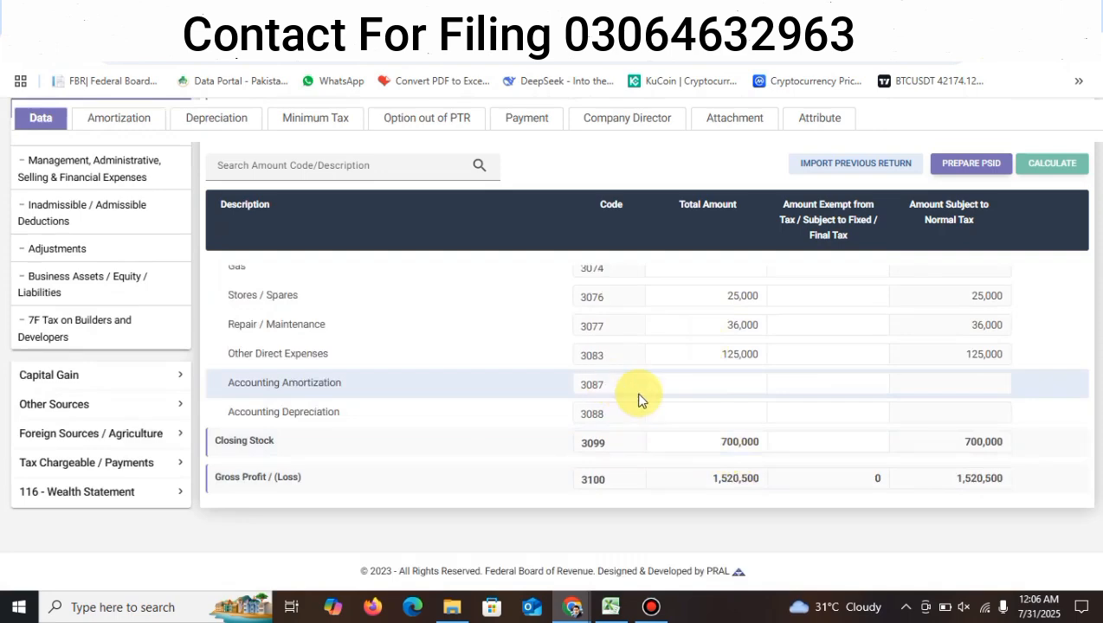
{"action": "scroll", "coordinate": [638, 397], "scroll_direction": "up", "scroll_amount": 5}
{"action": "scroll", "coordinate": [667, 398], "scroll_direction": "down", "scroll_amount": 1}
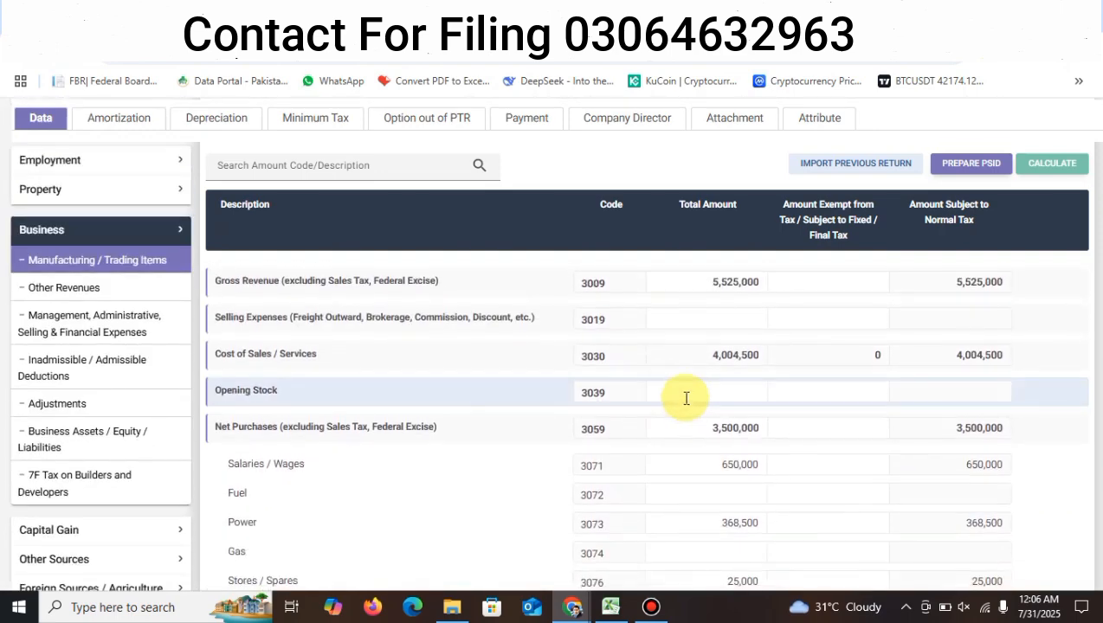
{"action": "left_click", "coordinate": [94, 452]}
{"action": "scroll", "coordinate": [688, 398], "scroll_direction": "down", "scroll_amount": 5}
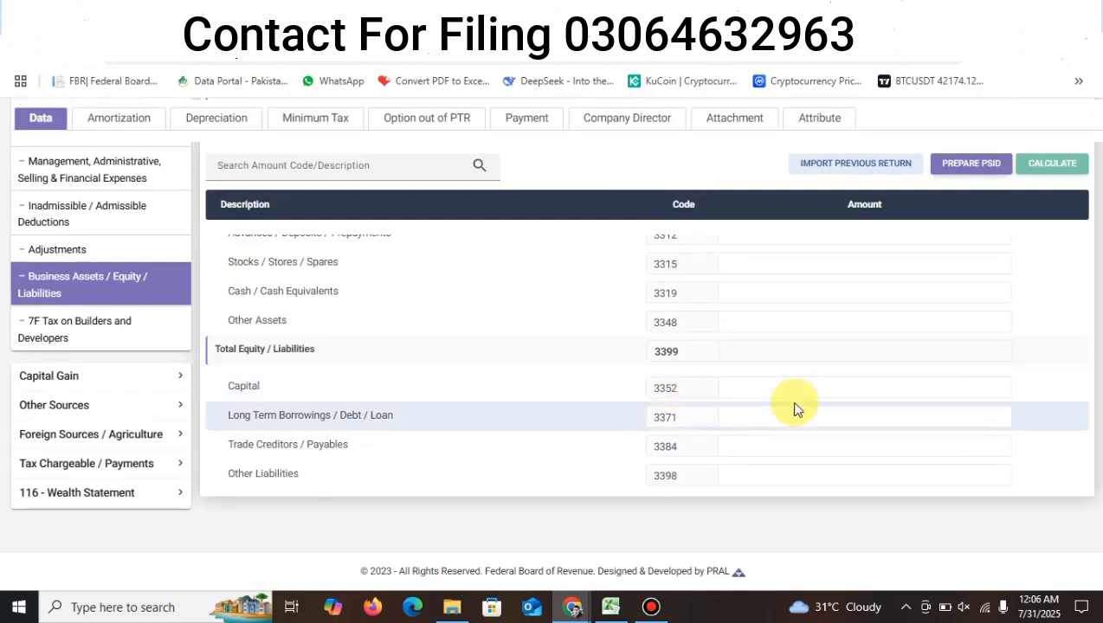
Add a Business Capital entry named ABC with an amount of 2,000,000 to the Wealth Statement's Personal Assets / Liabilities and recalculate.
{"action": "left_click", "coordinate": [70, 491]}
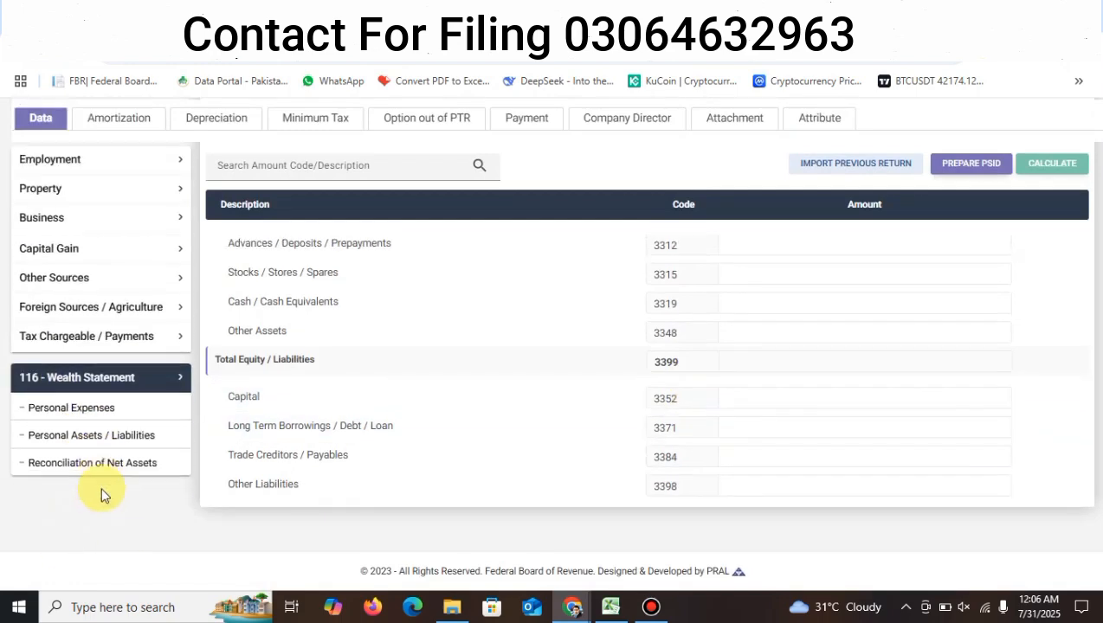
{"action": "left_click", "coordinate": [73, 433]}
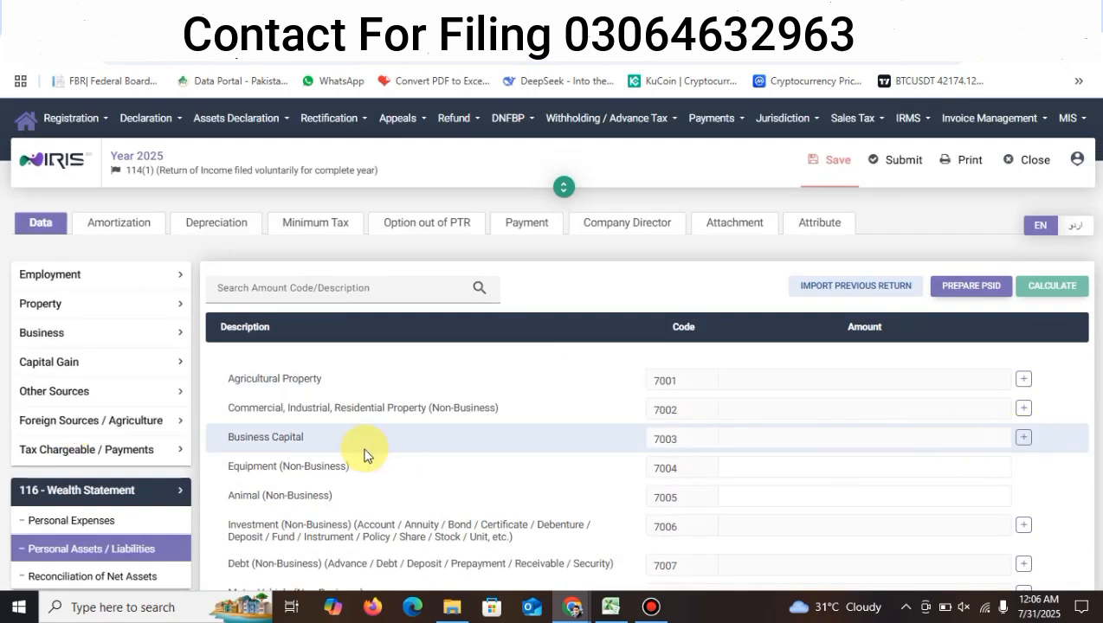
{"action": "left_click", "coordinate": [1023, 439]}
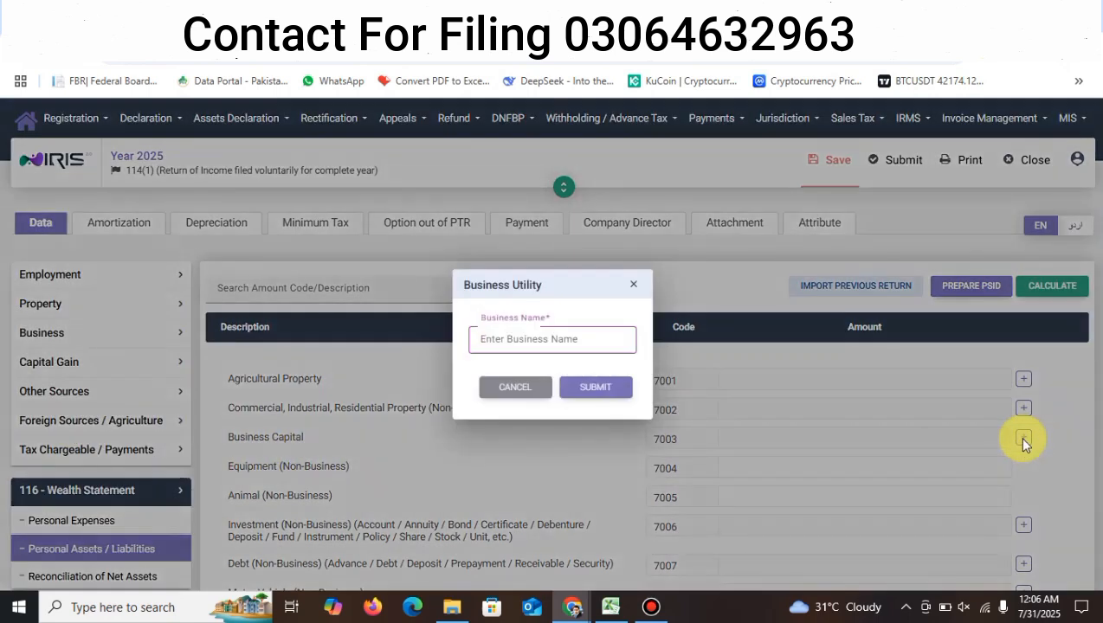
{"action": "type", "text": "ABC"}
{"action": "left_click", "coordinate": [580, 383]}
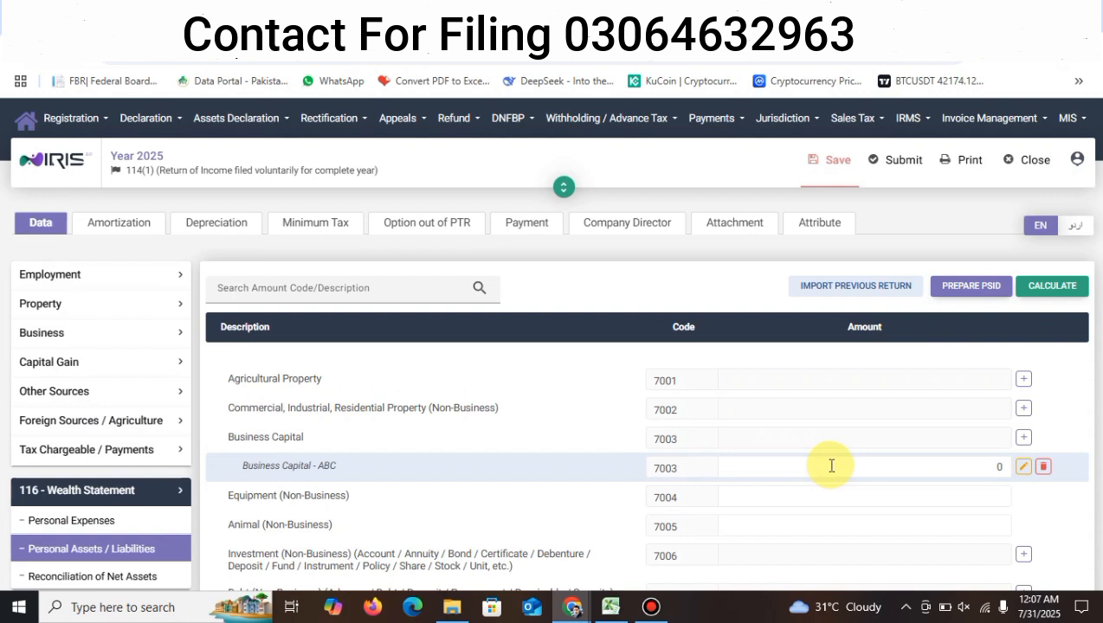
{"action": "left_click", "coordinate": [843, 468]}
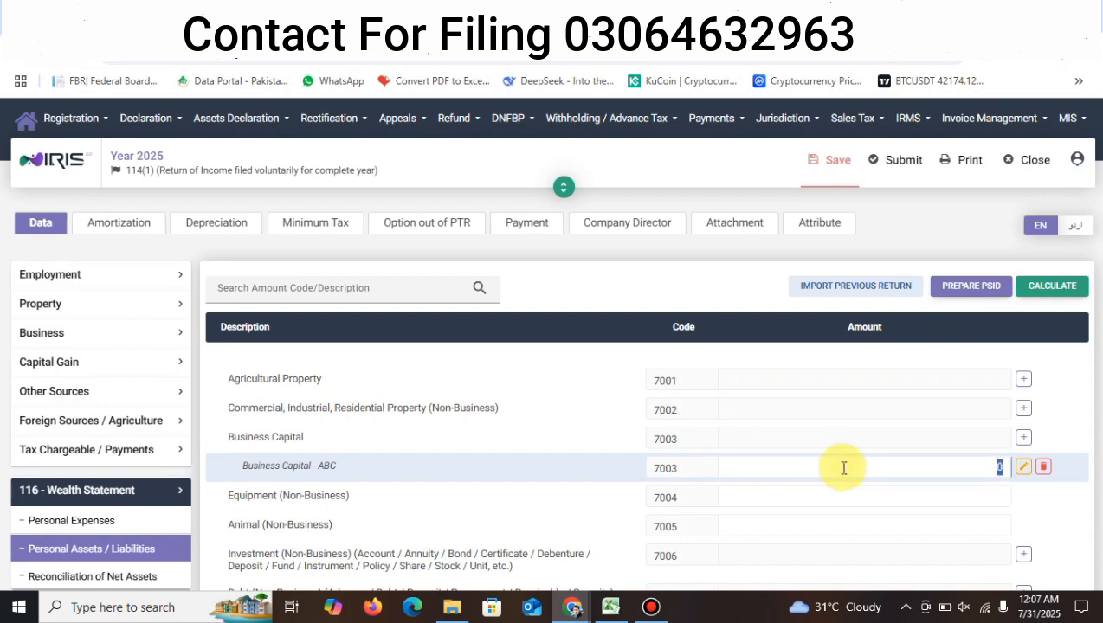
{"action": "type", "text": "2000000"}
{"action": "left_click", "coordinate": [1043, 288]}
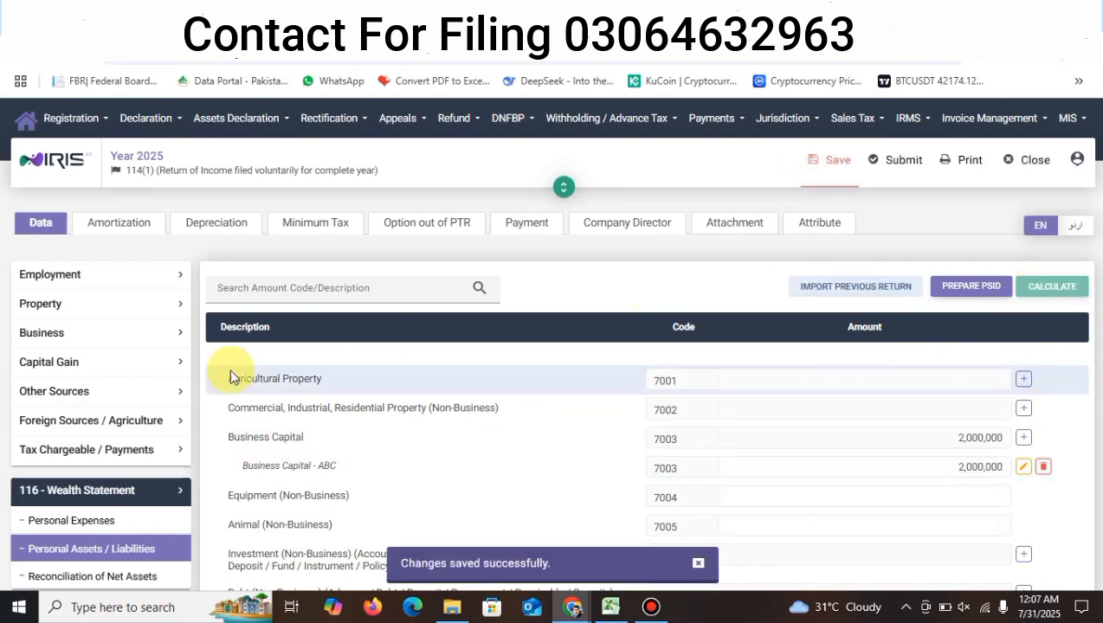
In Business Assets / Equity / Liabilities, enter Capital of 2,000,000 and Trade Creditors / Payables of 1,000,000, and recalculate.
{"action": "left_click", "coordinate": [86, 342]}
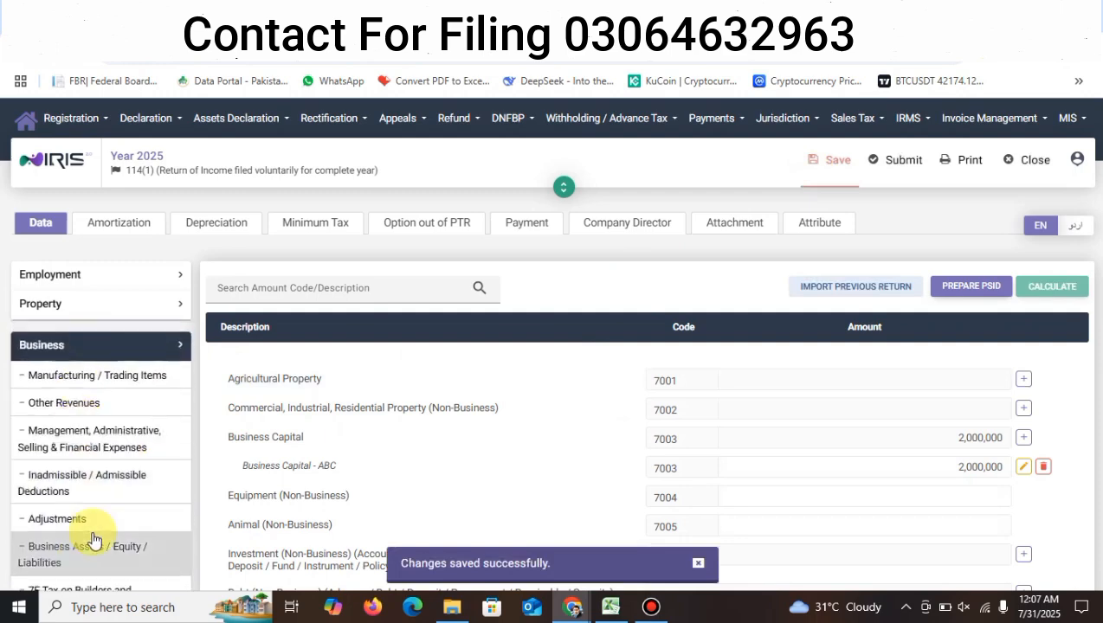
{"action": "left_click", "coordinate": [150, 534]}
{"action": "scroll", "coordinate": [723, 478], "scroll_direction": "down", "scroll_amount": 5}
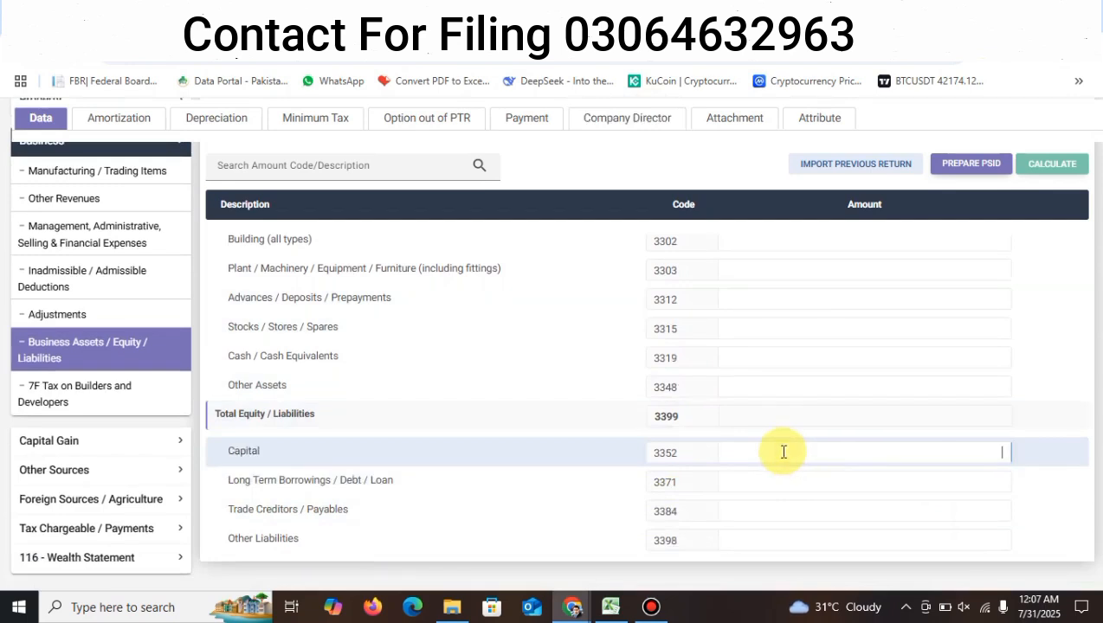
{"action": "type", "text": "200000"}
{"action": "key", "text": "Tab"}
{"action": "key", "text": "Tab"}
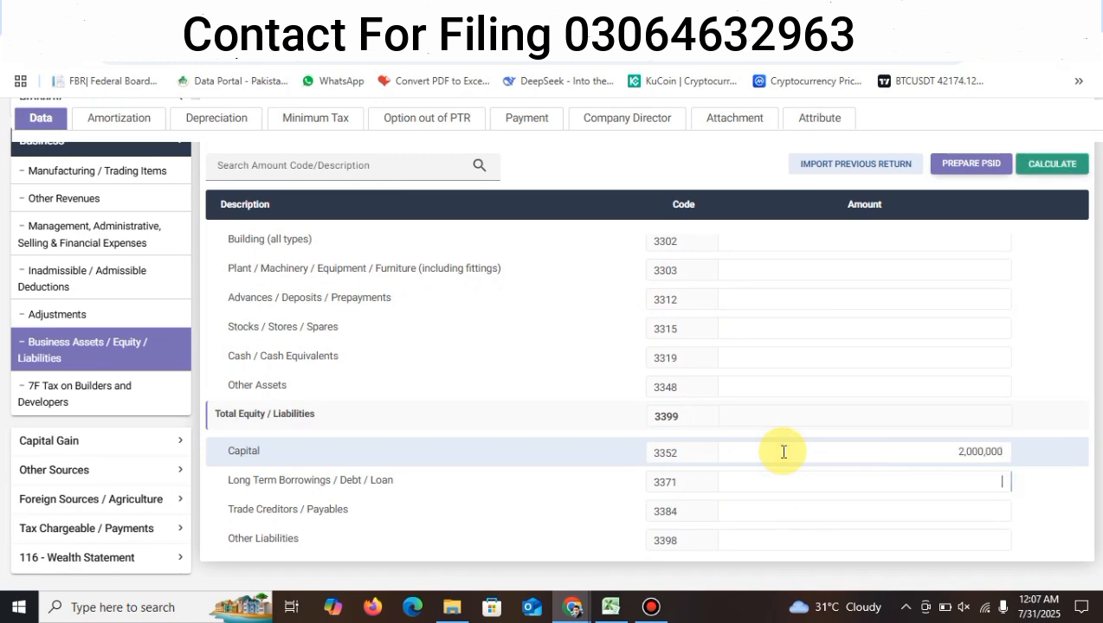
{"action": "type", "text": "1000000"}
{"action": "left_click", "coordinate": [1025, 171]}
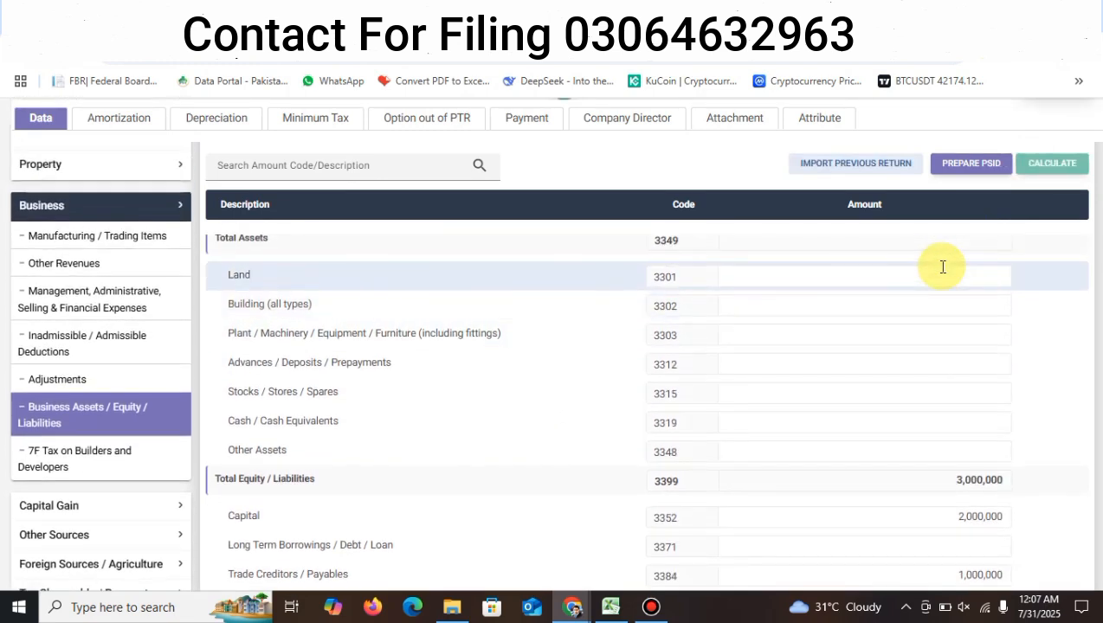
Enter 1,000,000 for Plant / Machinery / Equipment / Furniture and 700,000 for Stocks / Stores / Spares, and recalculate.
{"action": "left_click", "coordinate": [897, 335]}
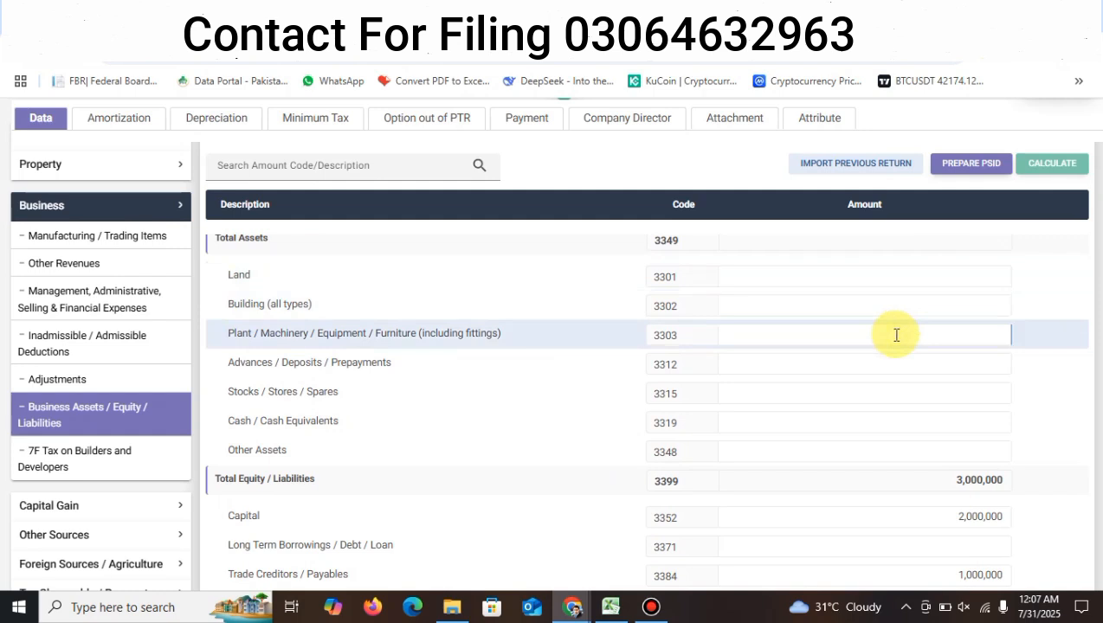
{"action": "type", "text": "1,000,00"}
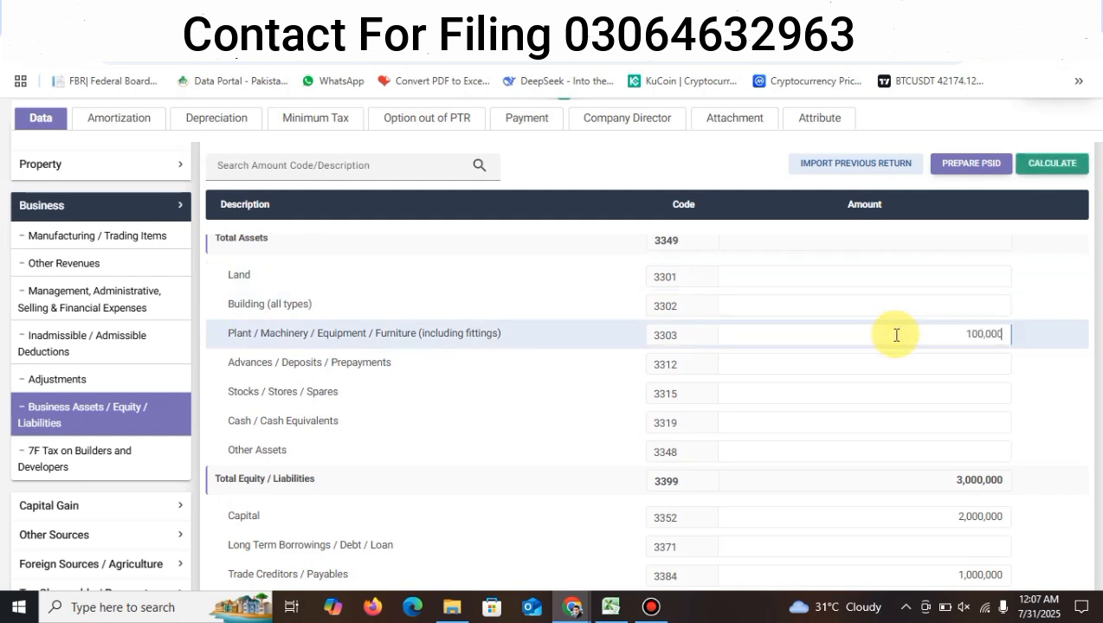
{"action": "type", "text": "0"}
{"action": "key", "text": "Tab"}
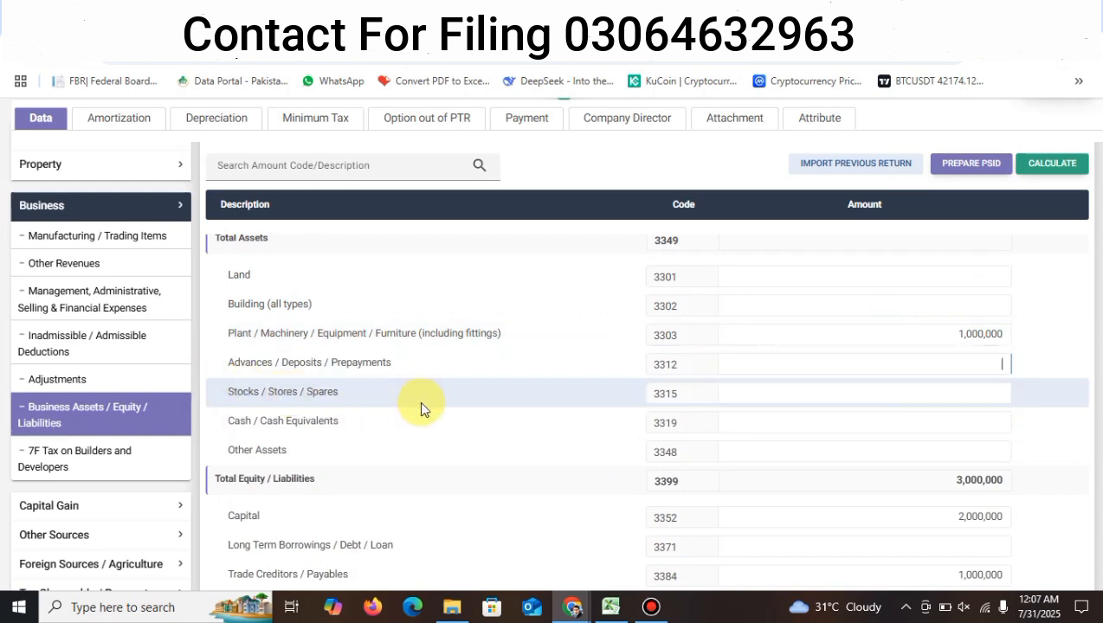
{"action": "left_click", "coordinate": [818, 396]}
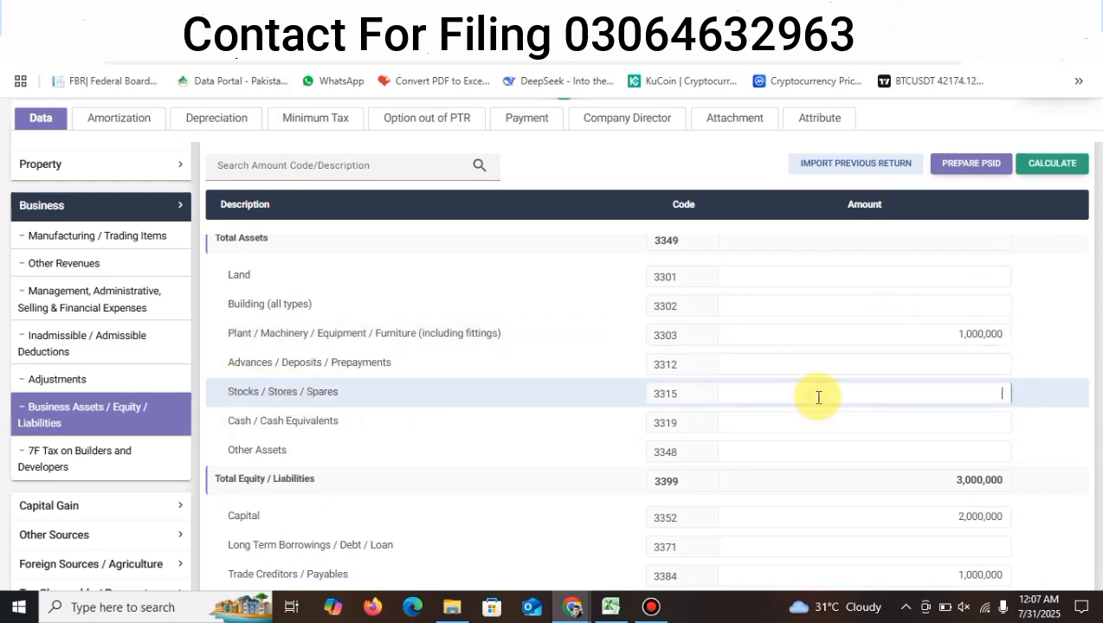
{"action": "type", "text": "700,000"}
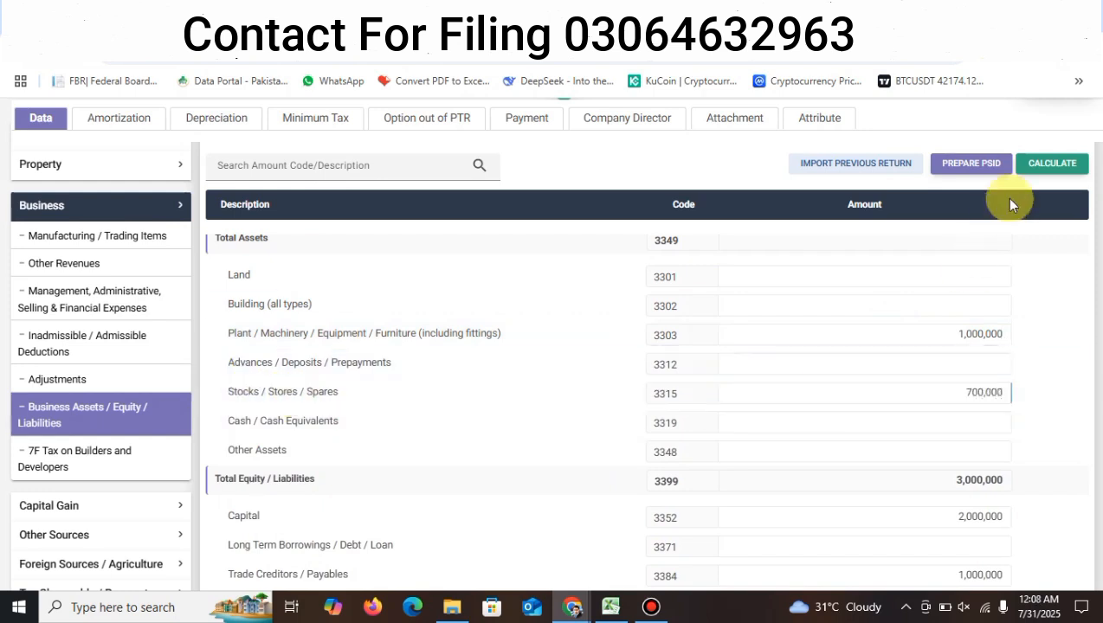
{"action": "left_click", "coordinate": [1049, 163]}
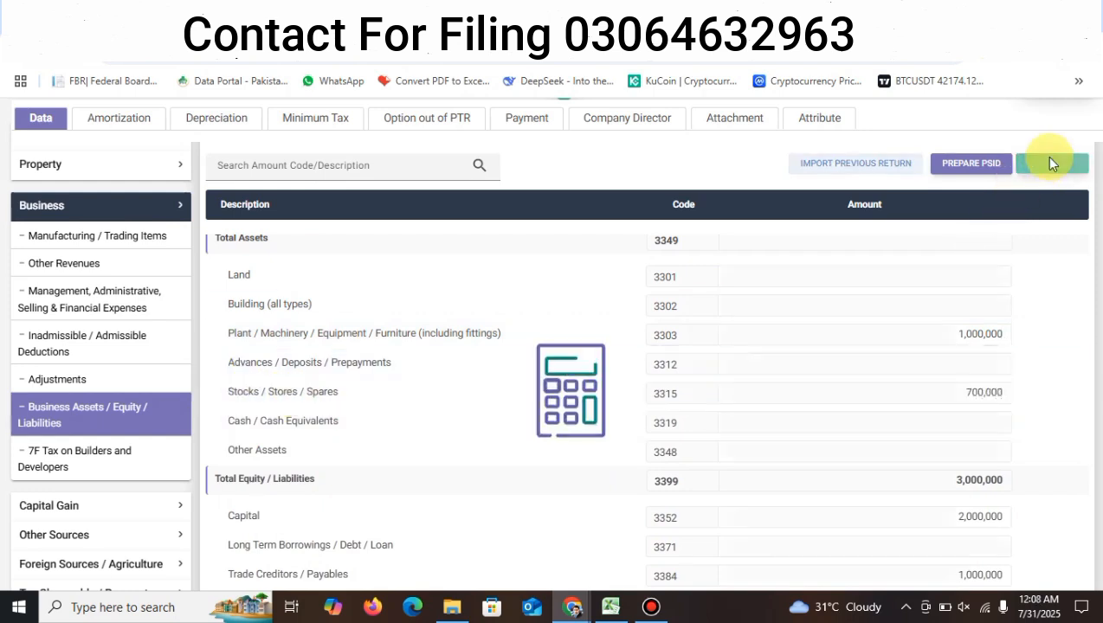
Enter 200,000 for Cash / Cash Equivalents in the business assets and recalculate the return.
{"action": "left_click", "coordinate": [942, 423]}
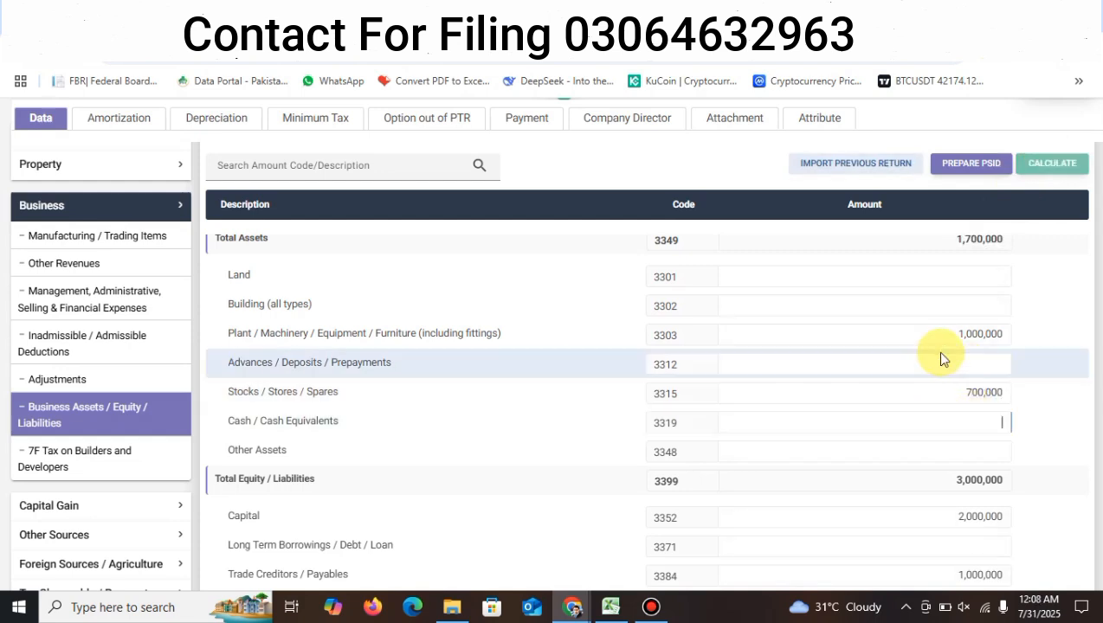
{"action": "type", "text": "2000000"}
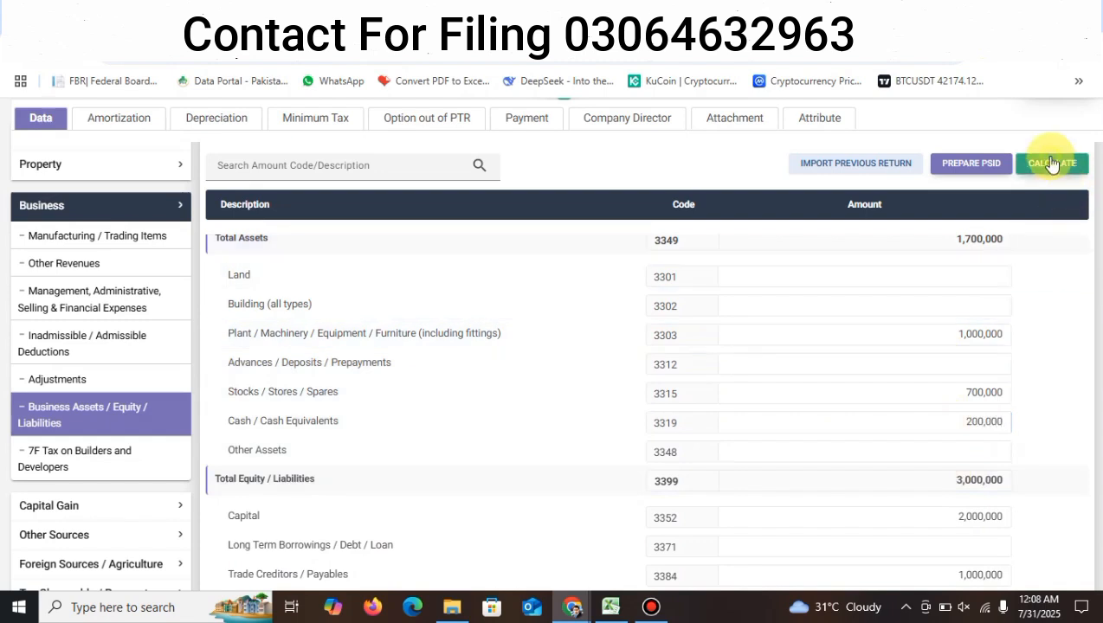
{"action": "left_click", "coordinate": [1052, 164]}
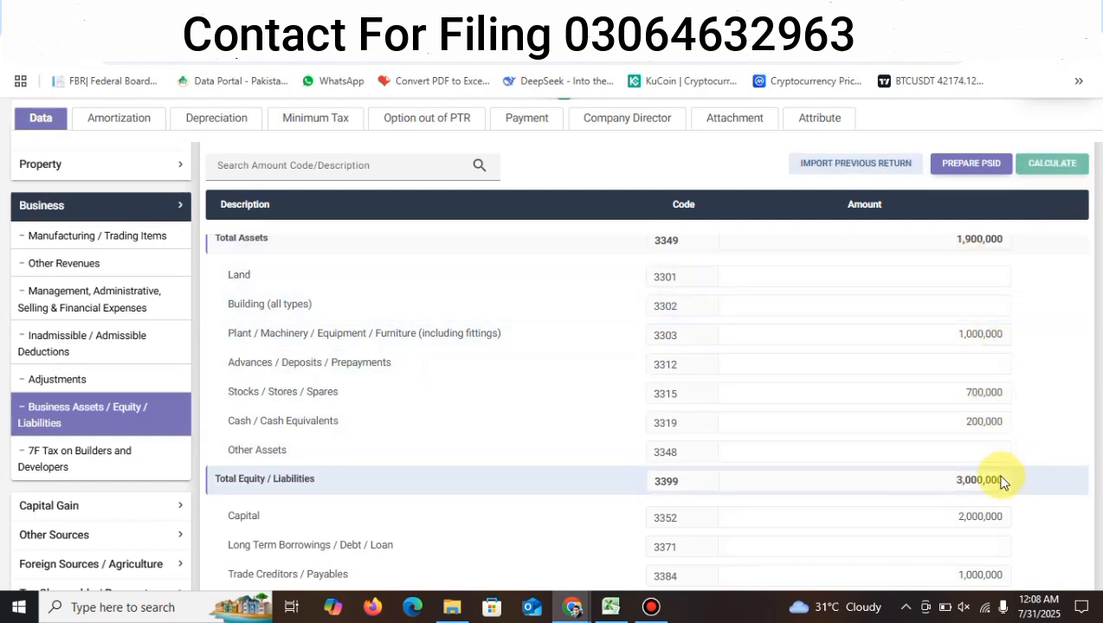
Enter 1,100,000 for Other Assets in the business assets and recalculate the return.
{"action": "left_click", "coordinate": [948, 449]}
{"action": "type", "text": "1"}
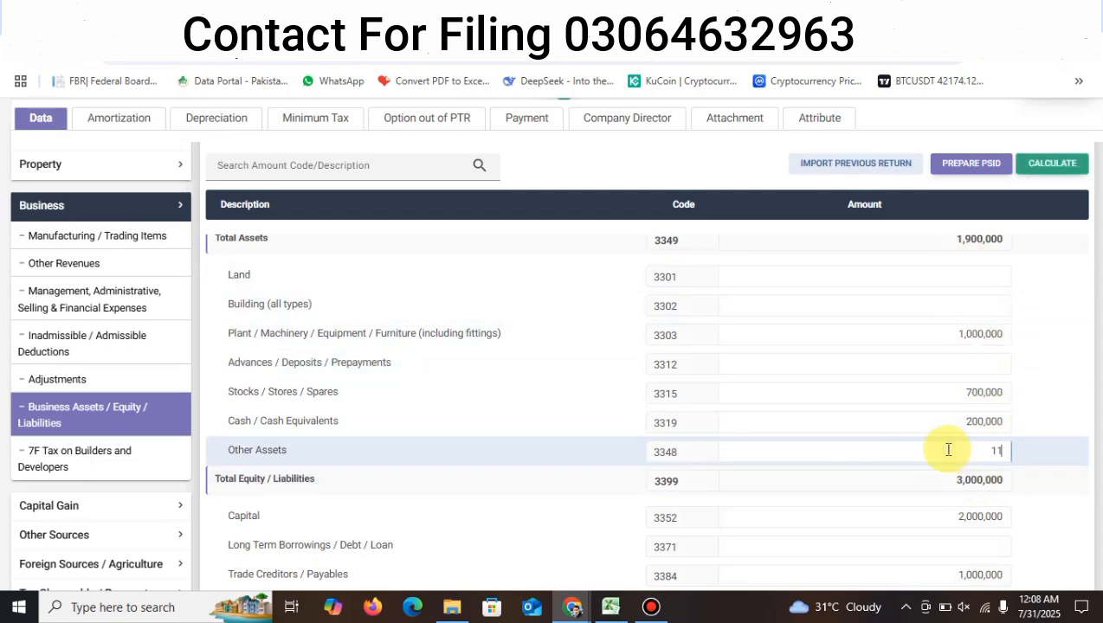
{"action": "type", "text": ",100,000"}
{"action": "left_click", "coordinate": [1054, 165]}
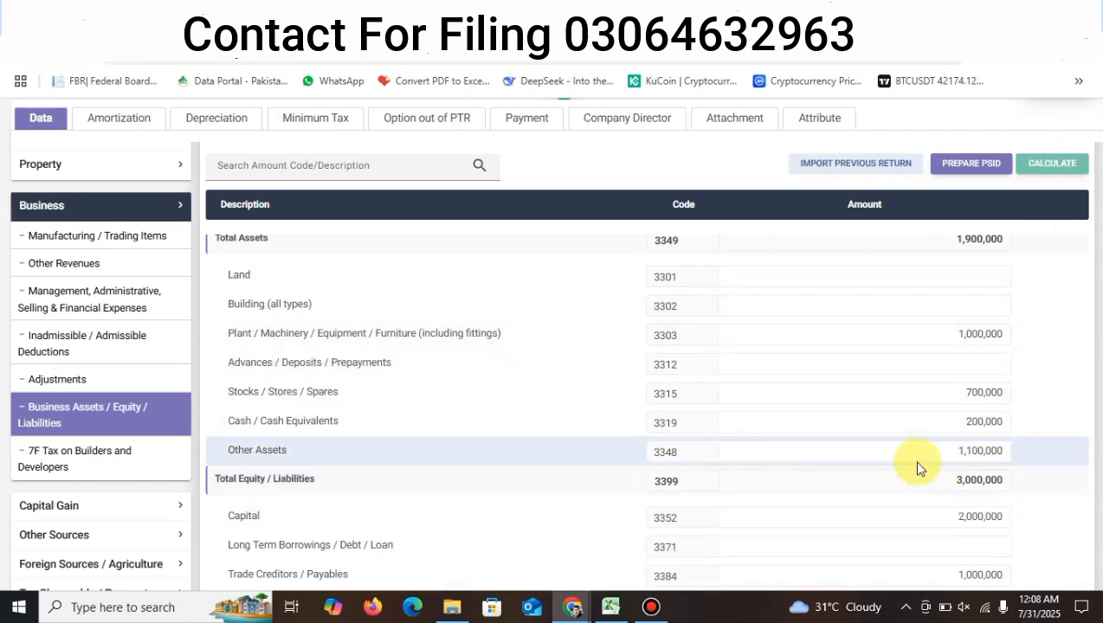
Compare Total Assets with Total Equity / Liabilities and save the return.
{"action": "scroll", "coordinate": [946, 445], "scroll_direction": "up", "scroll_amount": 2}
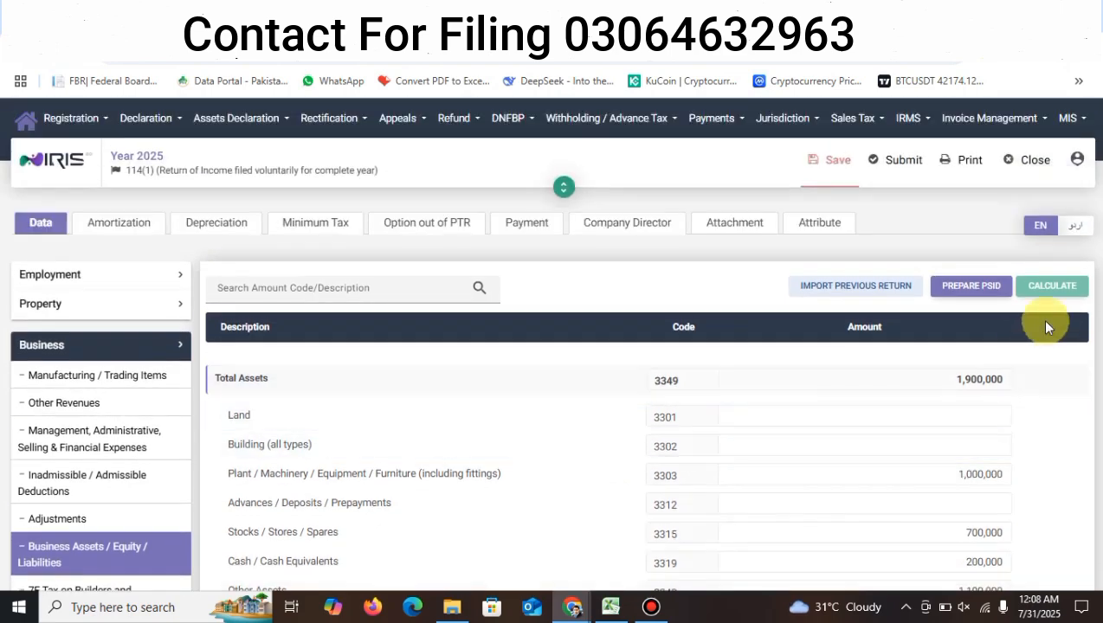
{"action": "scroll", "coordinate": [909, 398], "scroll_direction": "down", "scroll_amount": 3}
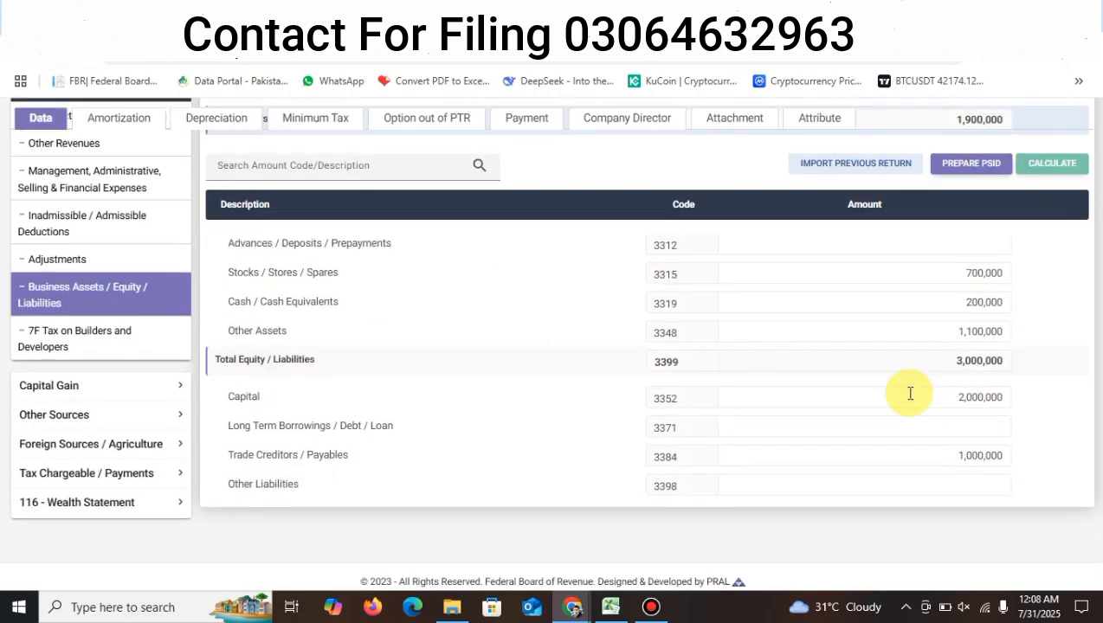
{"action": "scroll", "coordinate": [908, 391], "scroll_direction": "up", "scroll_amount": 1}
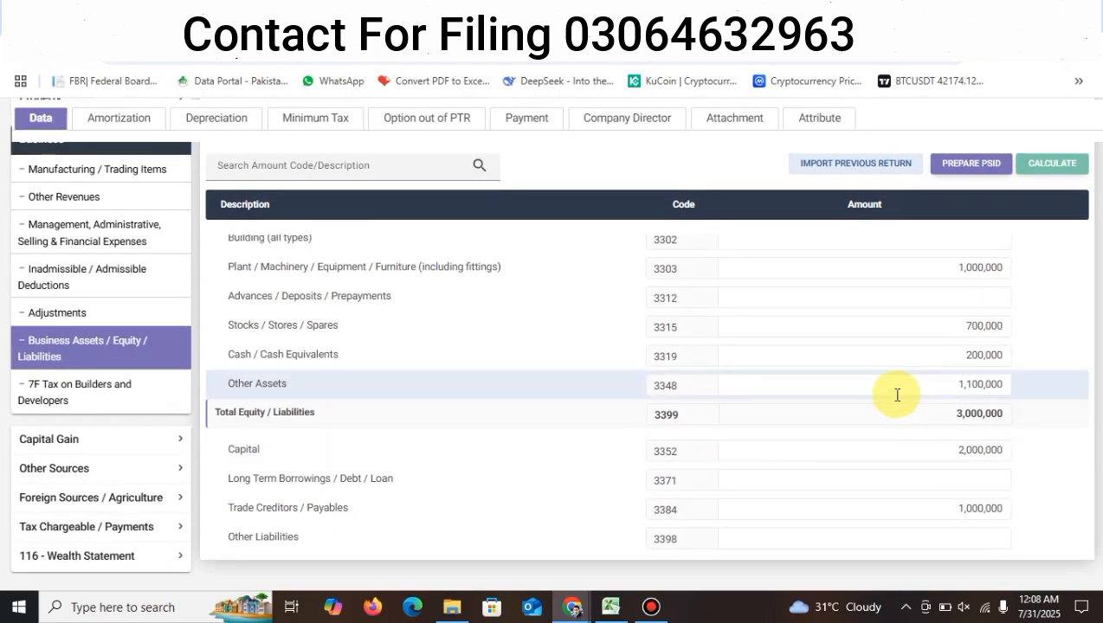
{"action": "scroll", "coordinate": [897, 395], "scroll_direction": "up", "scroll_amount": 4}
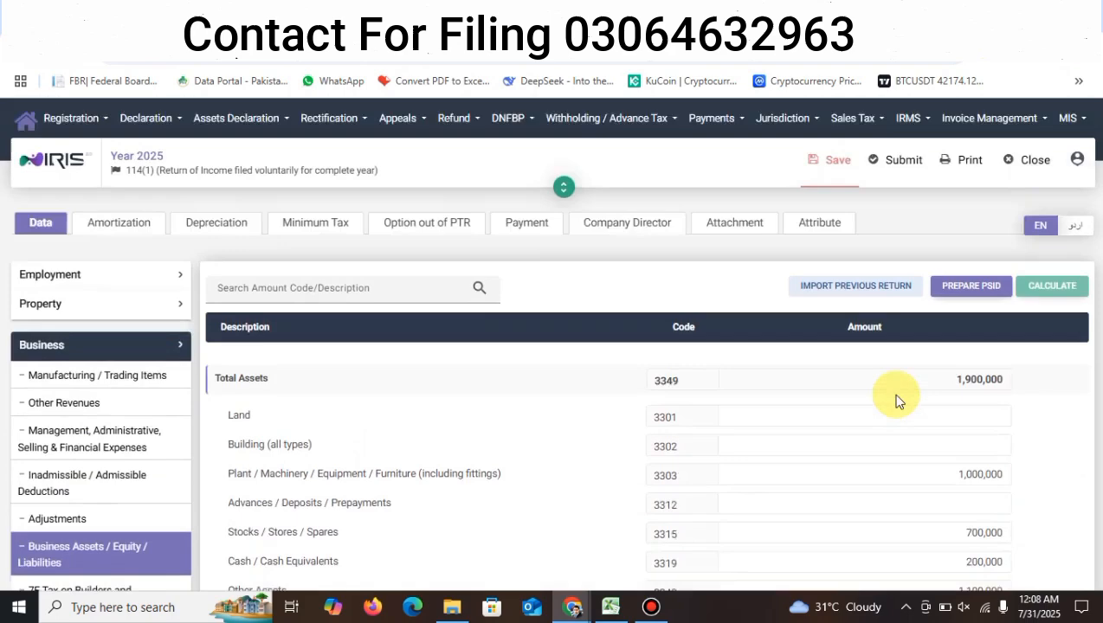
{"action": "left_click", "coordinate": [821, 184]}
{"action": "scroll", "coordinate": [825, 279], "scroll_direction": "down", "scroll_amount": 3}
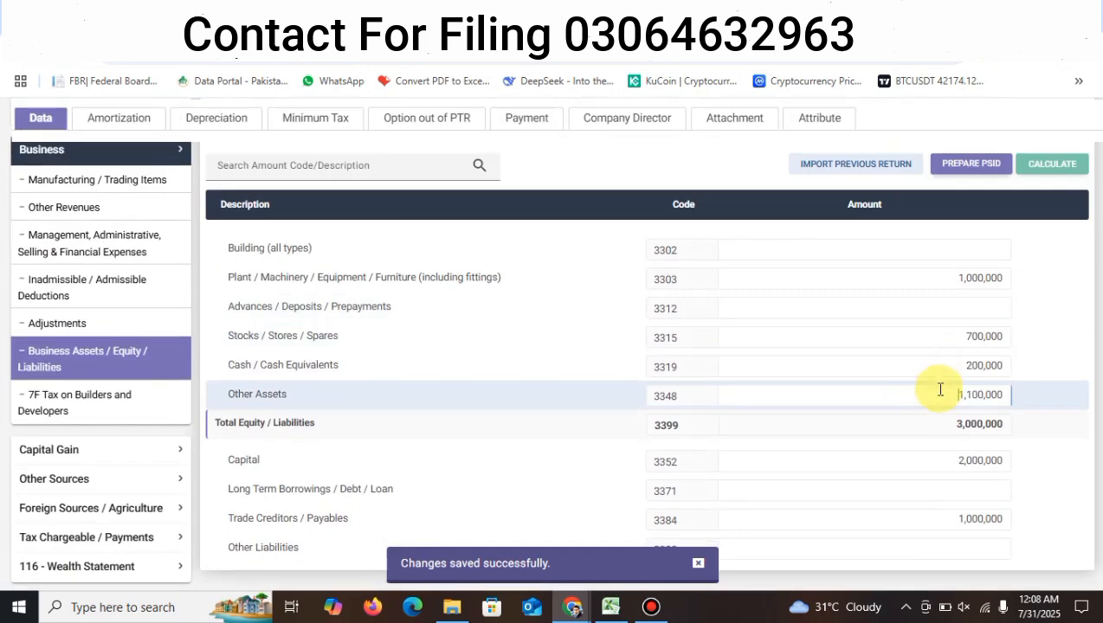
Clear the Other Assets amount, recalculate the return and compare Total Assets with Total Equity / Liabilities.
{"action": "left_click", "coordinate": [940, 389]}
{"action": "key", "text": "BackSpace"}
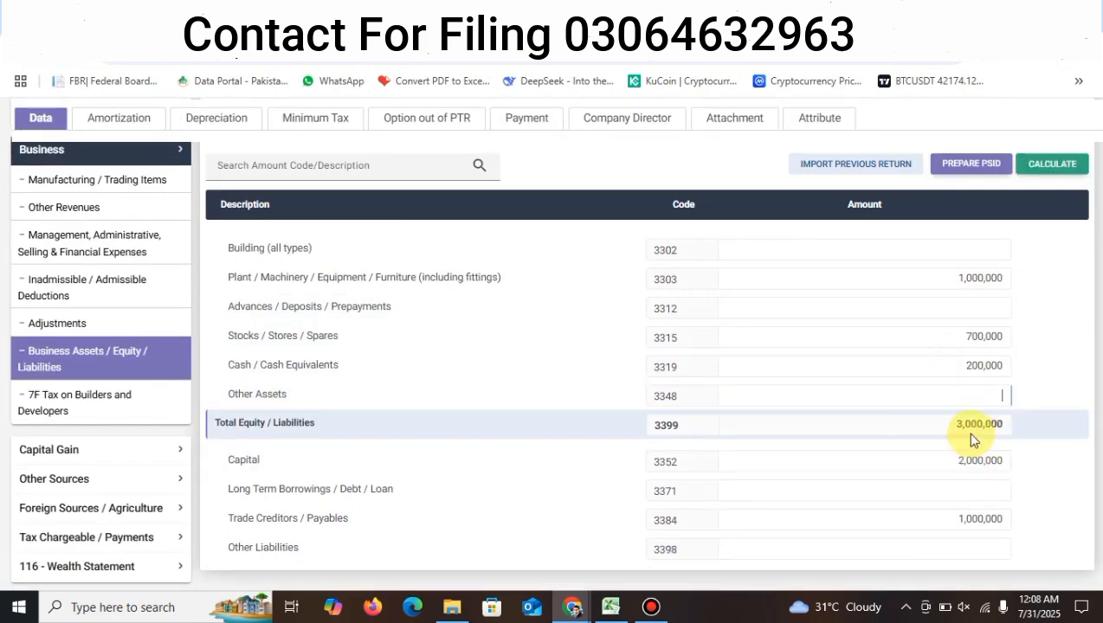
{"action": "left_click", "coordinate": [1056, 167]}
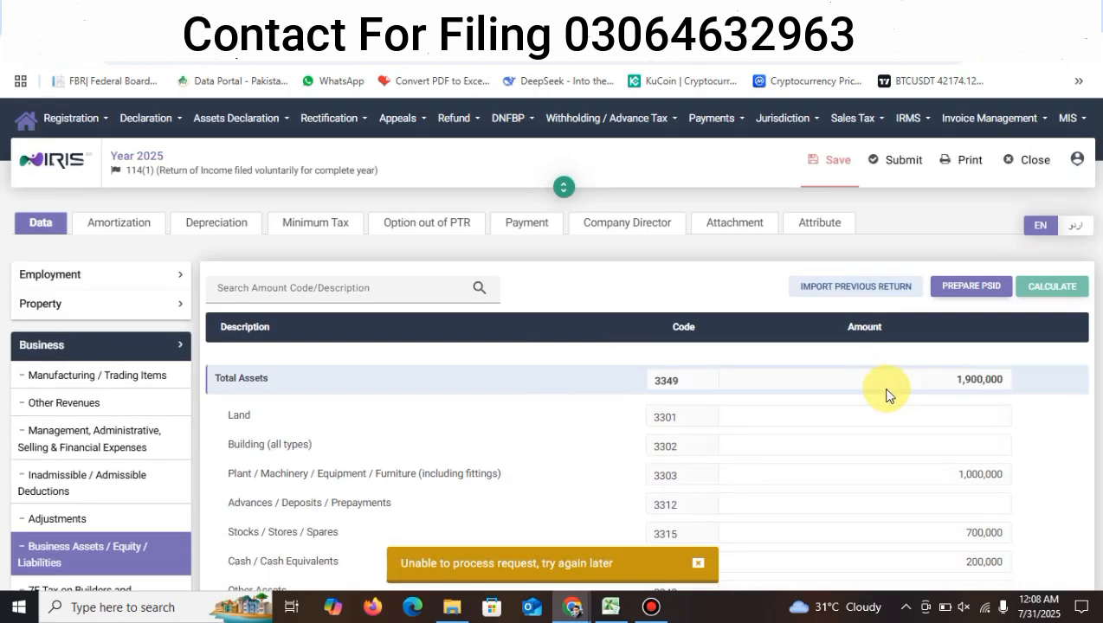
{"action": "scroll", "coordinate": [883, 387], "scroll_direction": "down", "scroll_amount": 5}
{"action": "scroll", "coordinate": [883, 387], "scroll_direction": "up", "scroll_amount": 4}
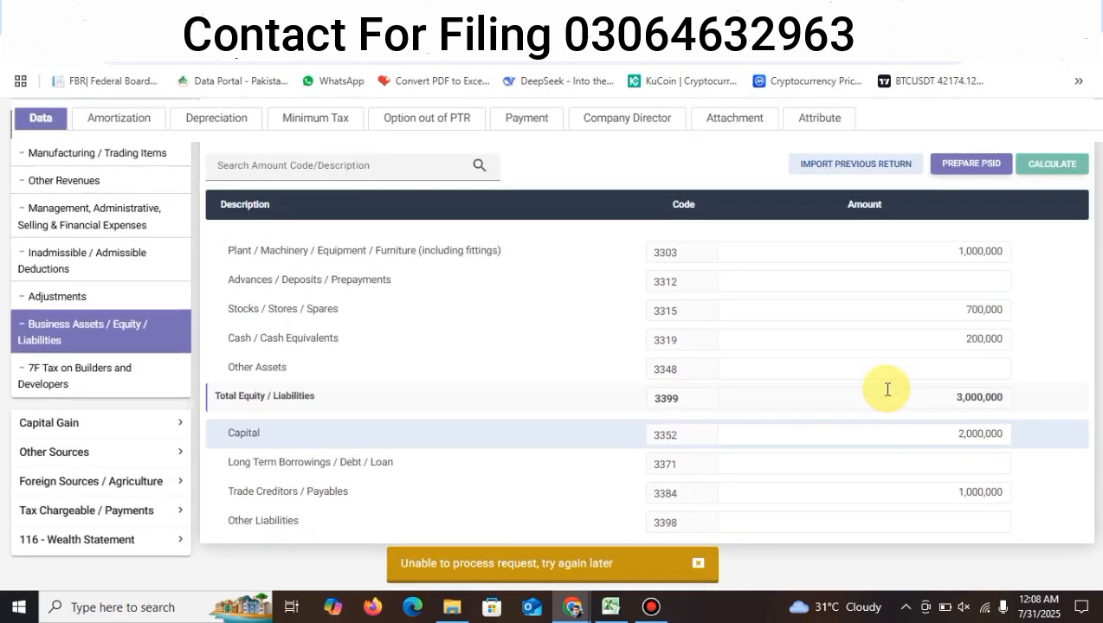
{"action": "scroll", "coordinate": [918, 394], "scroll_direction": "down", "scroll_amount": 3}
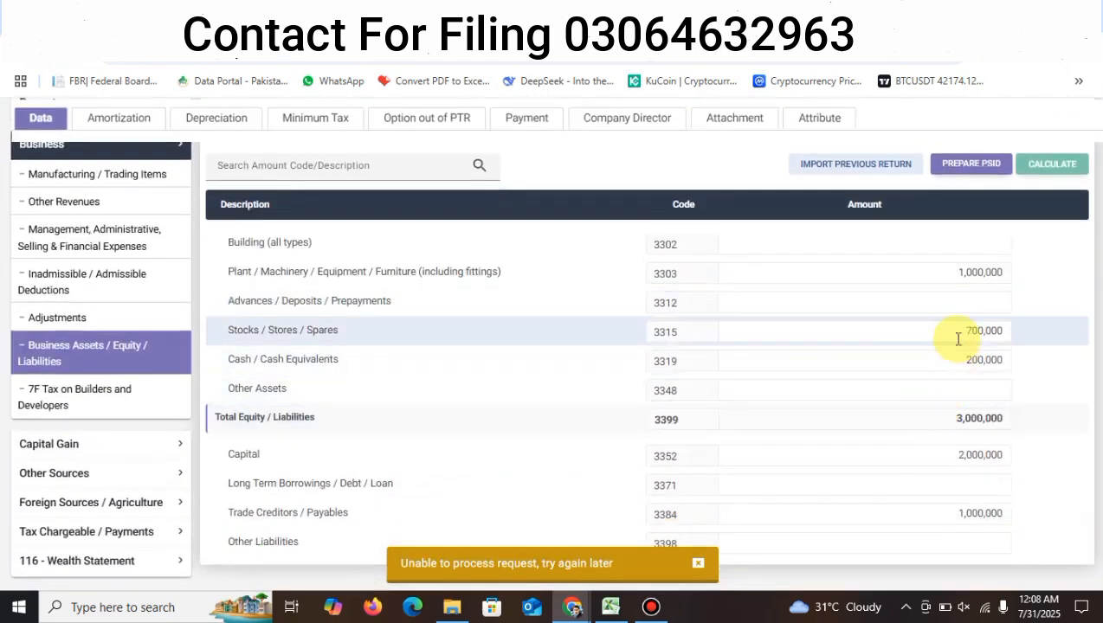
Enter 1,100,000 for Other Assets again, recalculate and save the return.
{"action": "left_click", "coordinate": [968, 391]}
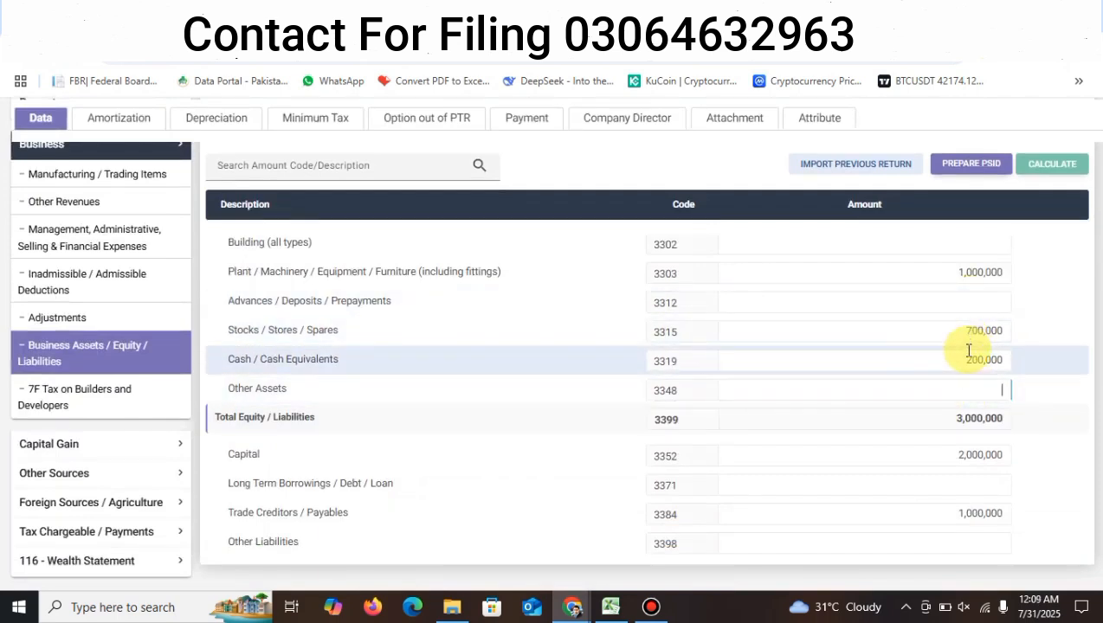
{"action": "type", "text": "110000"}
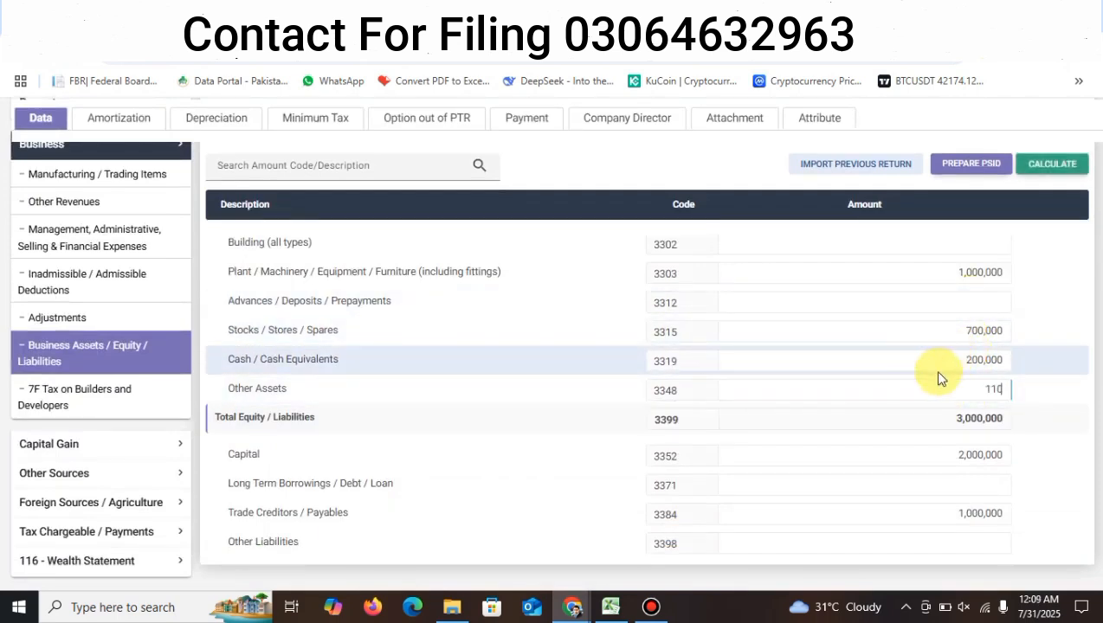
{"action": "left_click", "coordinate": [1065, 165]}
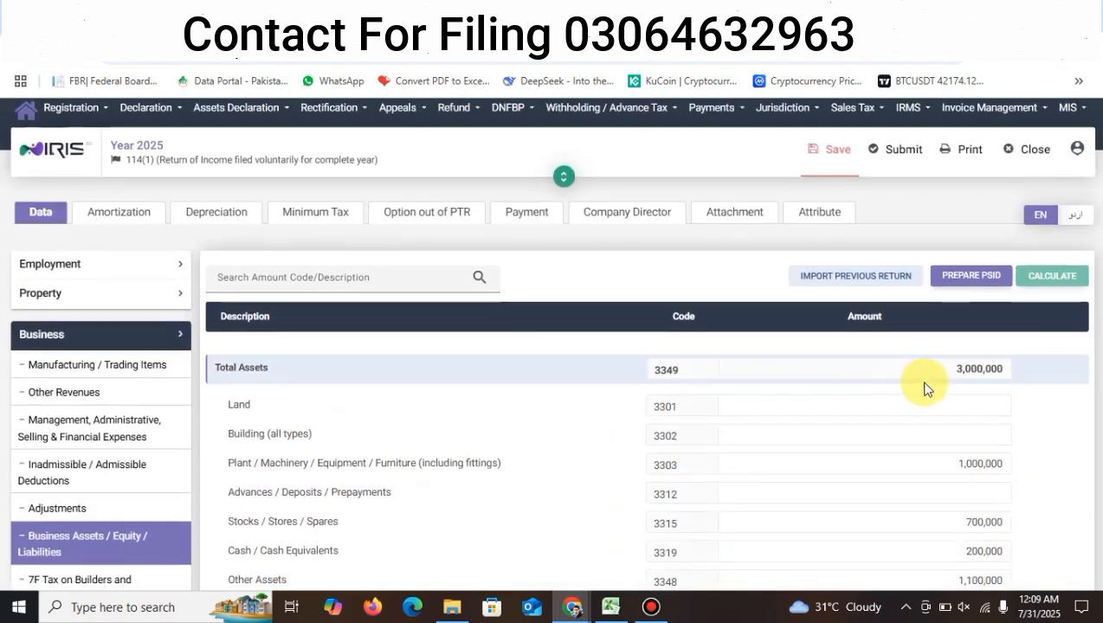
{"action": "scroll", "coordinate": [924, 389], "scroll_direction": "down", "scroll_amount": 3}
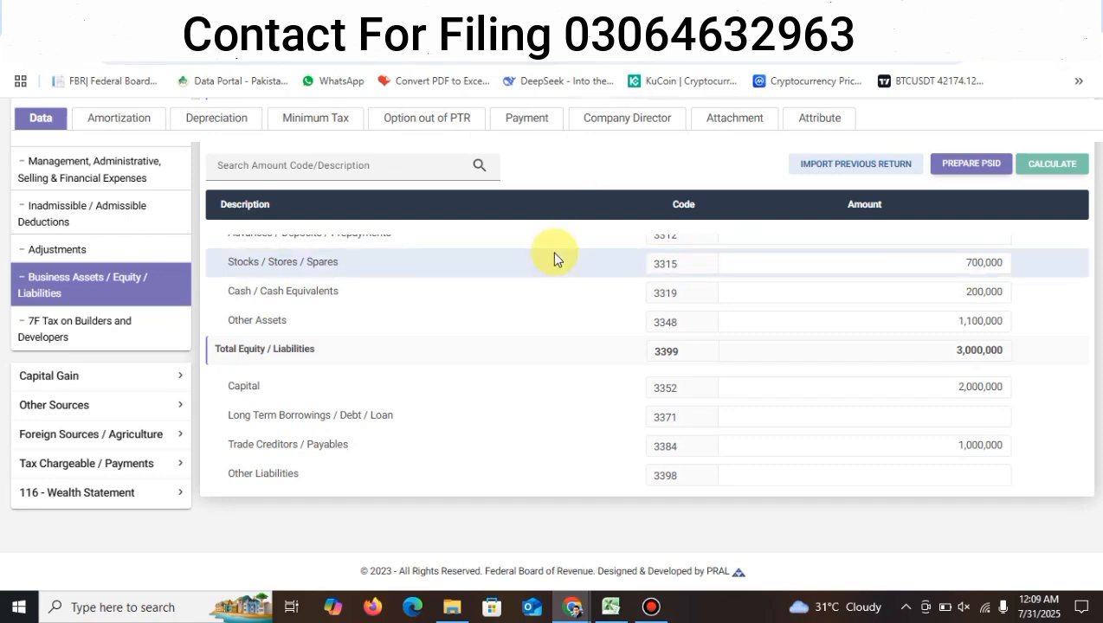
{"action": "scroll", "coordinate": [797, 339], "scroll_direction": "up", "scroll_amount": 3}
{"action": "left_click", "coordinate": [835, 161]}
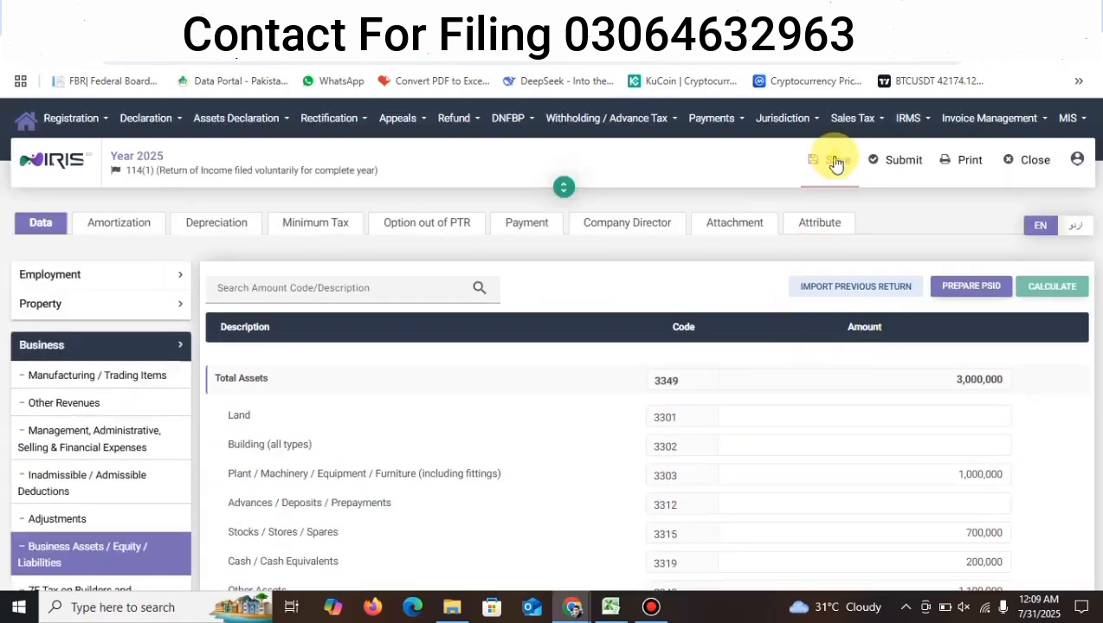
Open the Adjustable Tax section under Tax Chargeable / Payments and search the page for ELECT to locate the electricity bill entries.
{"action": "scroll", "coordinate": [811, 304], "scroll_direction": "down", "scroll_amount": 3}
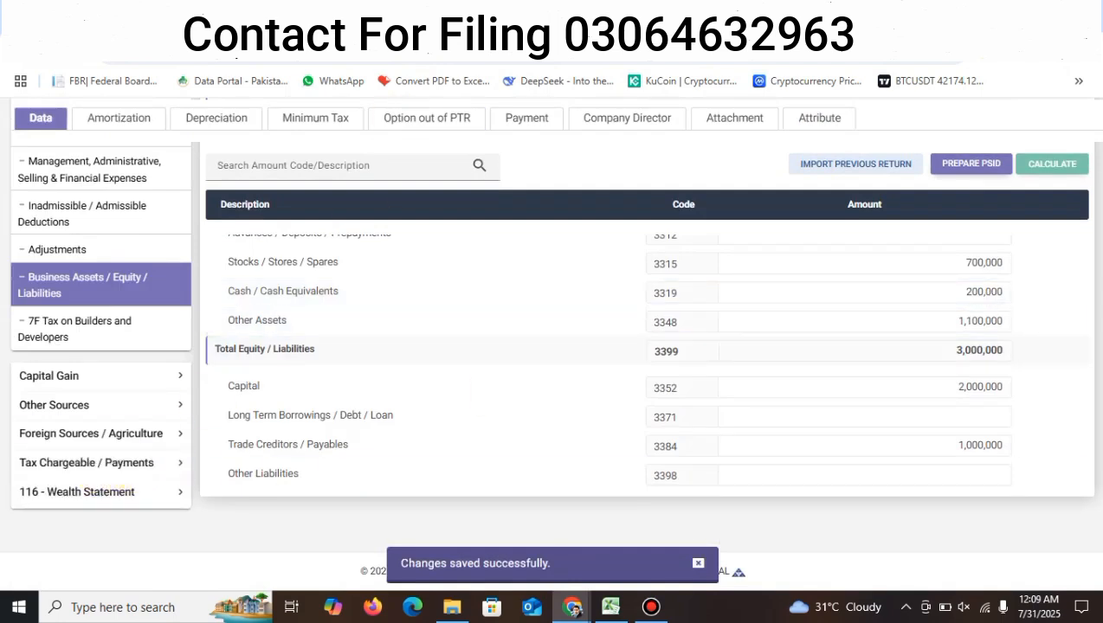
{"action": "left_click", "coordinate": [52, 467]}
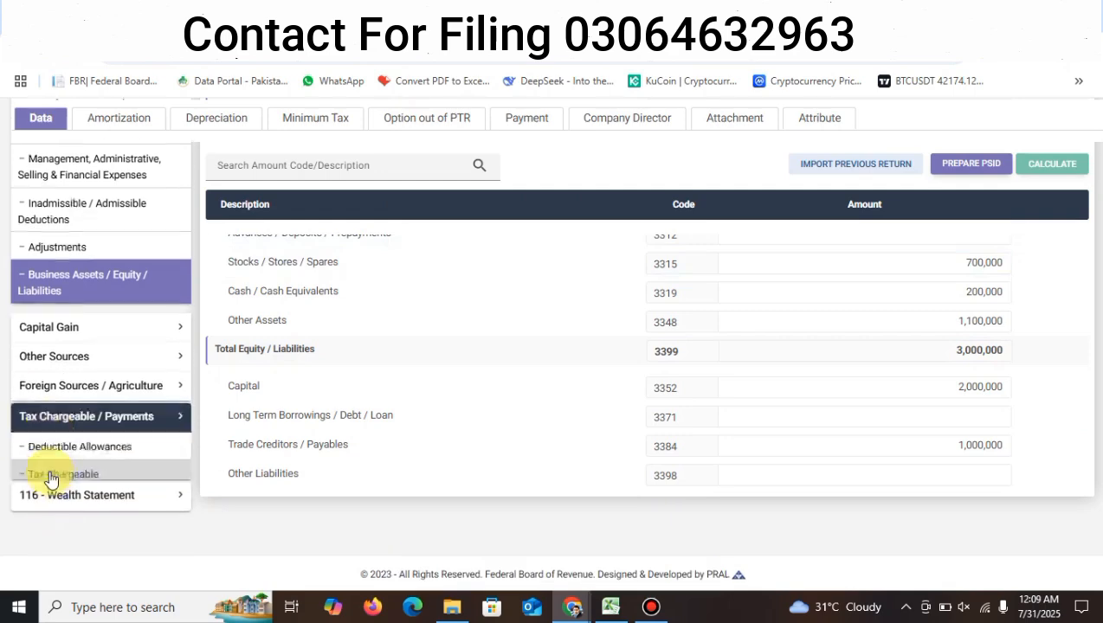
{"action": "left_click", "coordinate": [131, 345]}
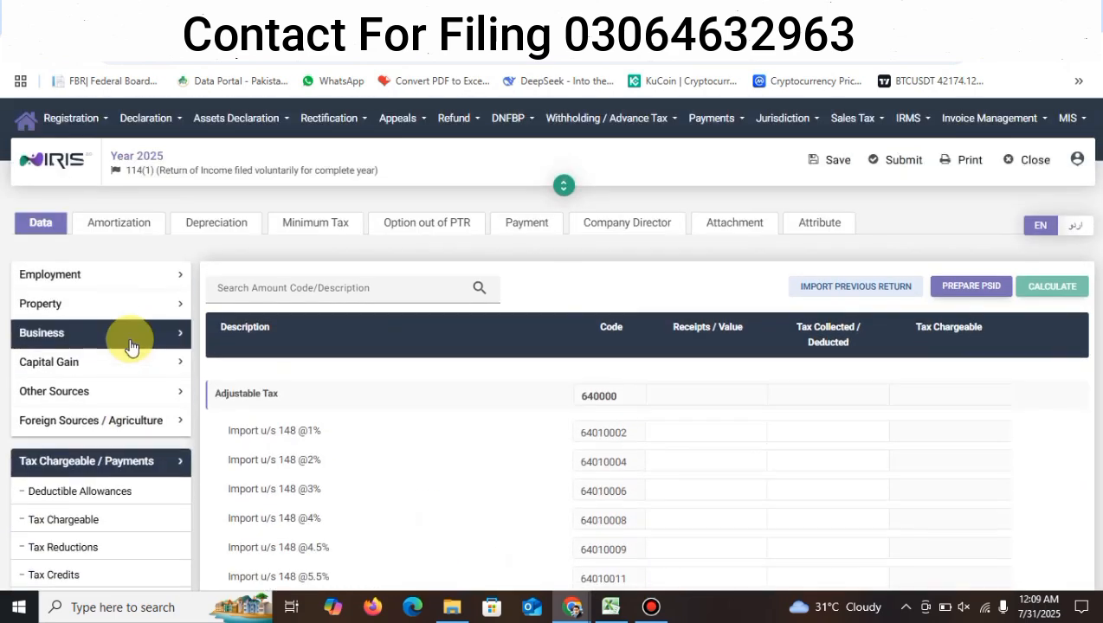
{"action": "scroll", "coordinate": [131, 344], "scroll_direction": "down", "scroll_amount": 5}
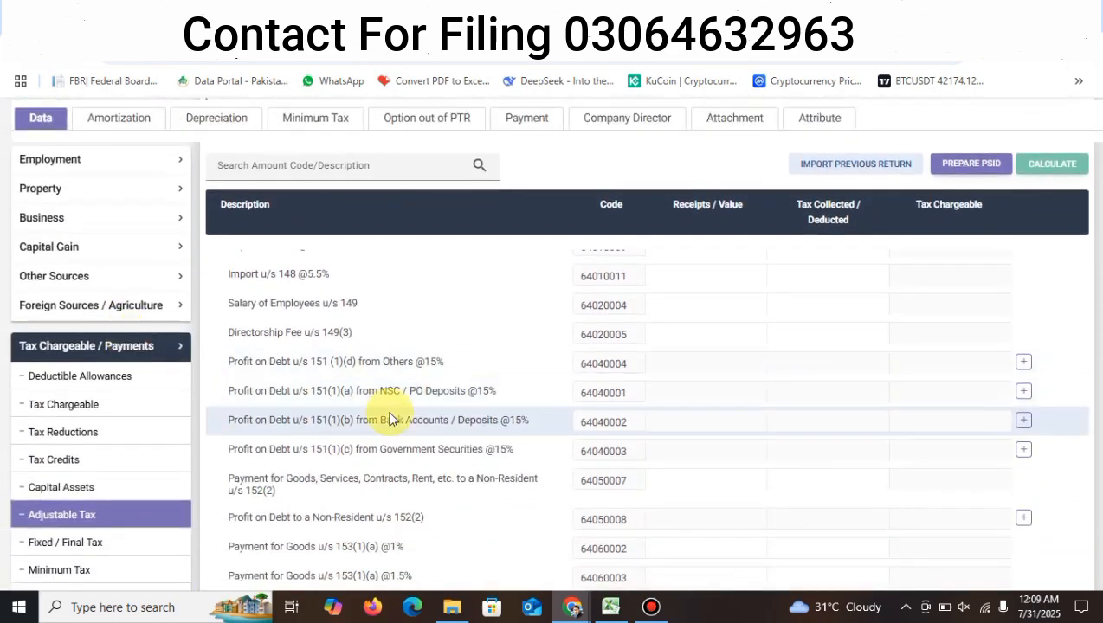
{"action": "scroll", "coordinate": [389, 420], "scroll_direction": "down", "scroll_amount": 4}
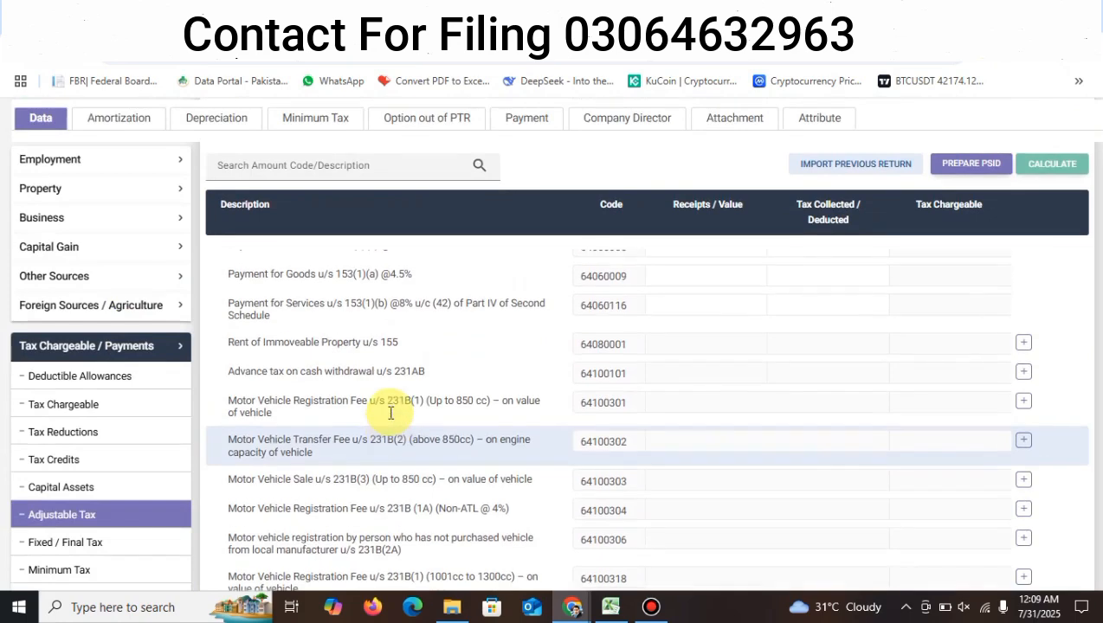
{"action": "scroll", "coordinate": [389, 420], "scroll_direction": "down", "scroll_amount": 1}
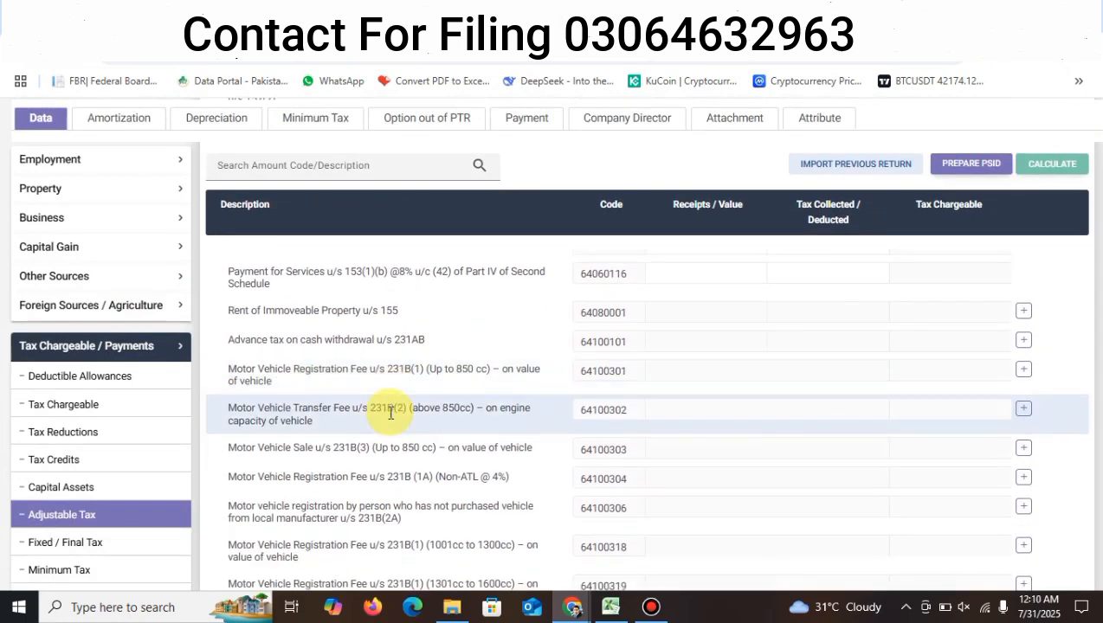
{"action": "scroll", "coordinate": [390, 414], "scroll_direction": "down", "scroll_amount": 5}
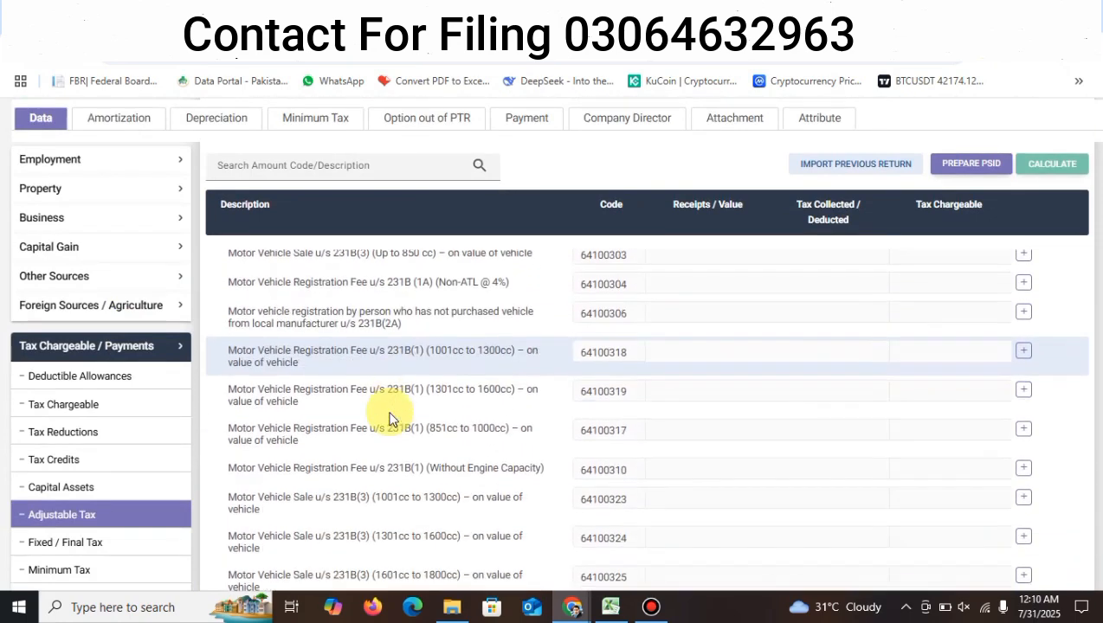
{"action": "scroll", "coordinate": [391, 414], "scroll_direction": "down", "scroll_amount": 2}
{"action": "key", "text": "ctrl+f"}
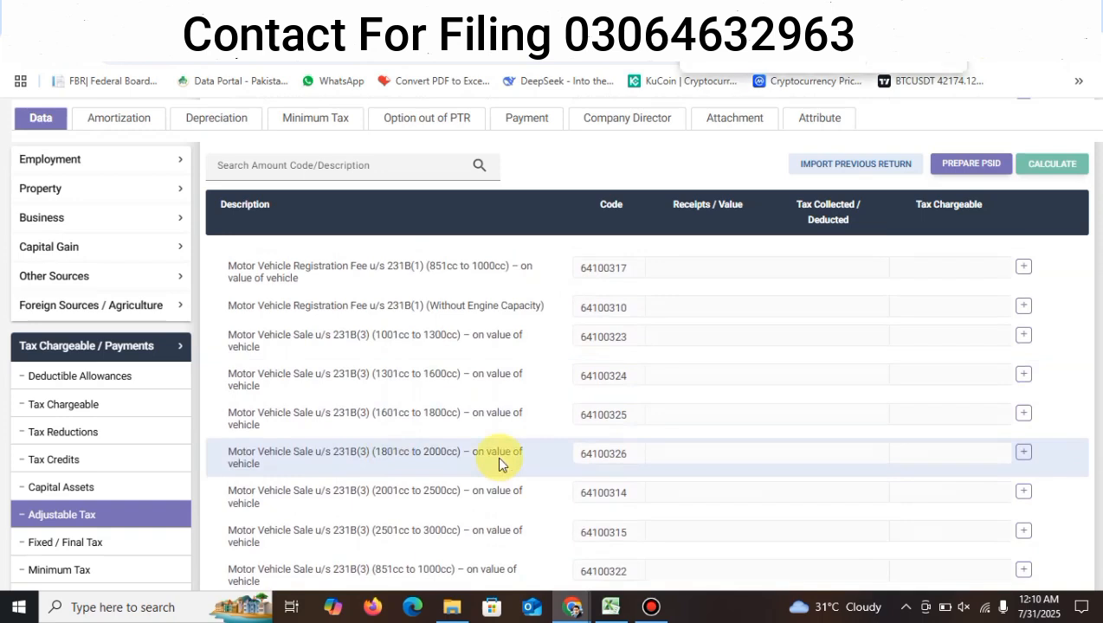
{"action": "type", "text": "ELECT"}
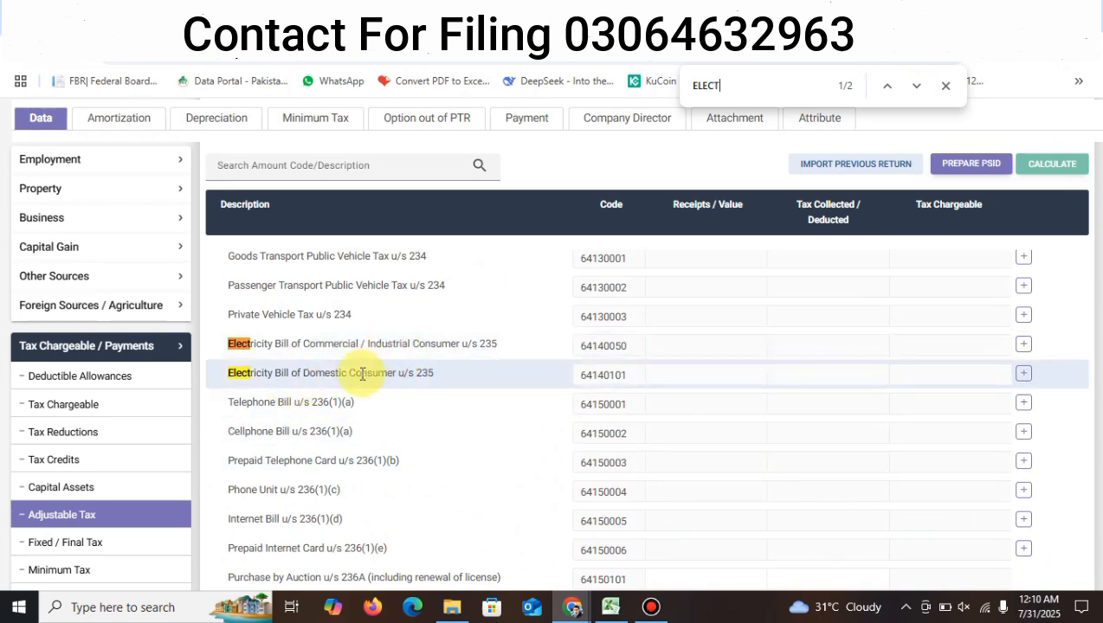
Add a utility record under Electricity Bill of Commercial / Industrial Consumer u/s 235 with the consumer number and contents LESCO.
{"action": "left_click", "coordinate": [1024, 346]}
{"action": "type", "text": "222222222"}
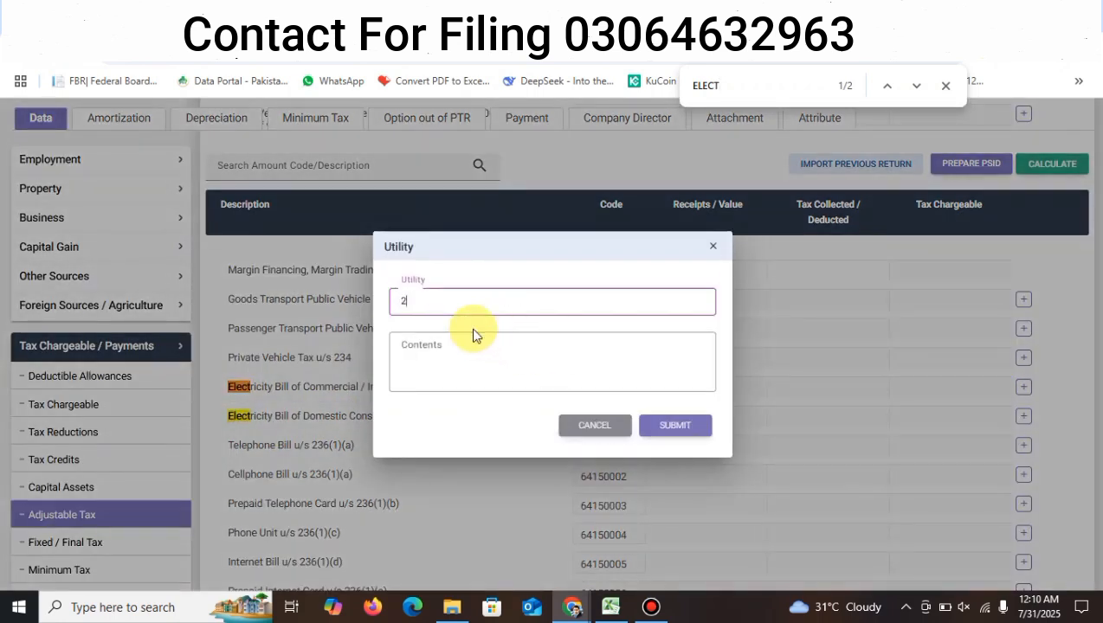
{"action": "key", "text": "Tab"}
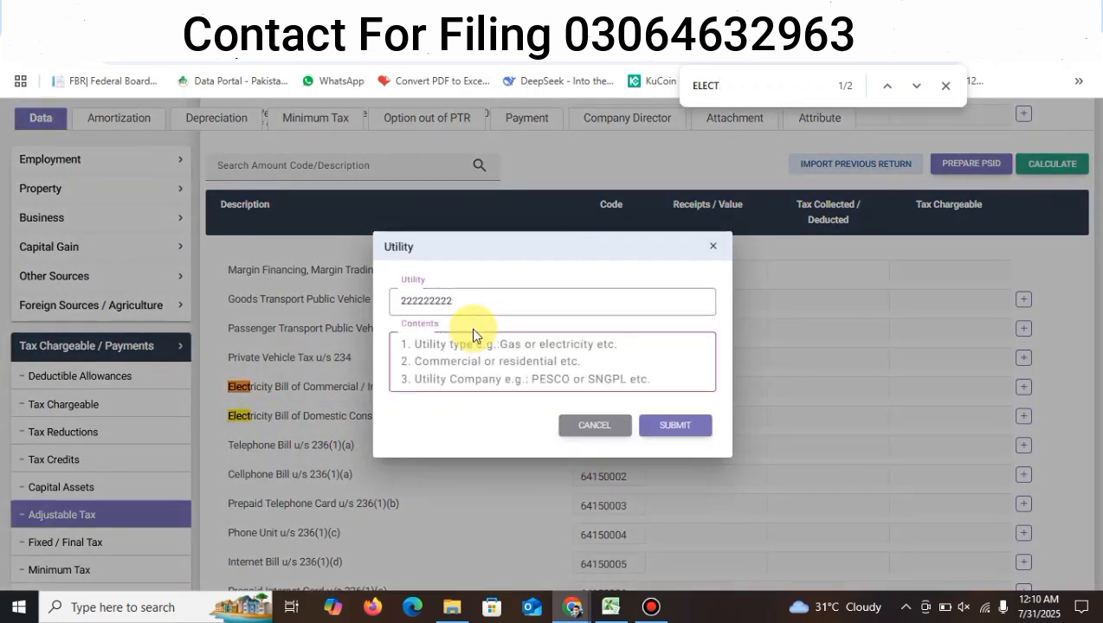
{"action": "type", "text": "LESCO"}
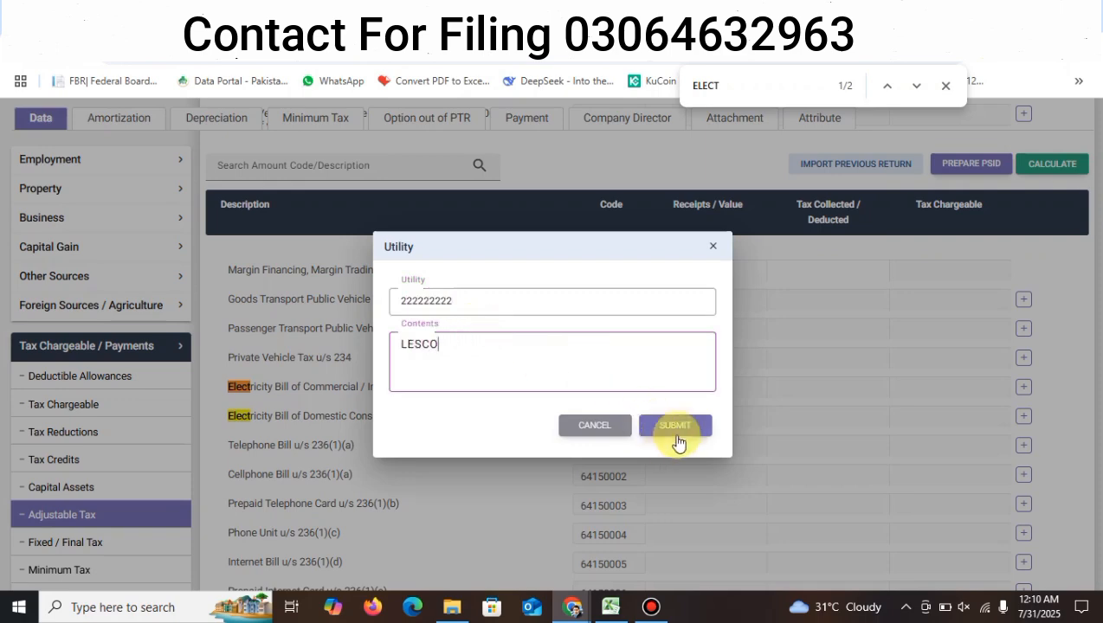
{"action": "left_click", "coordinate": [675, 425]}
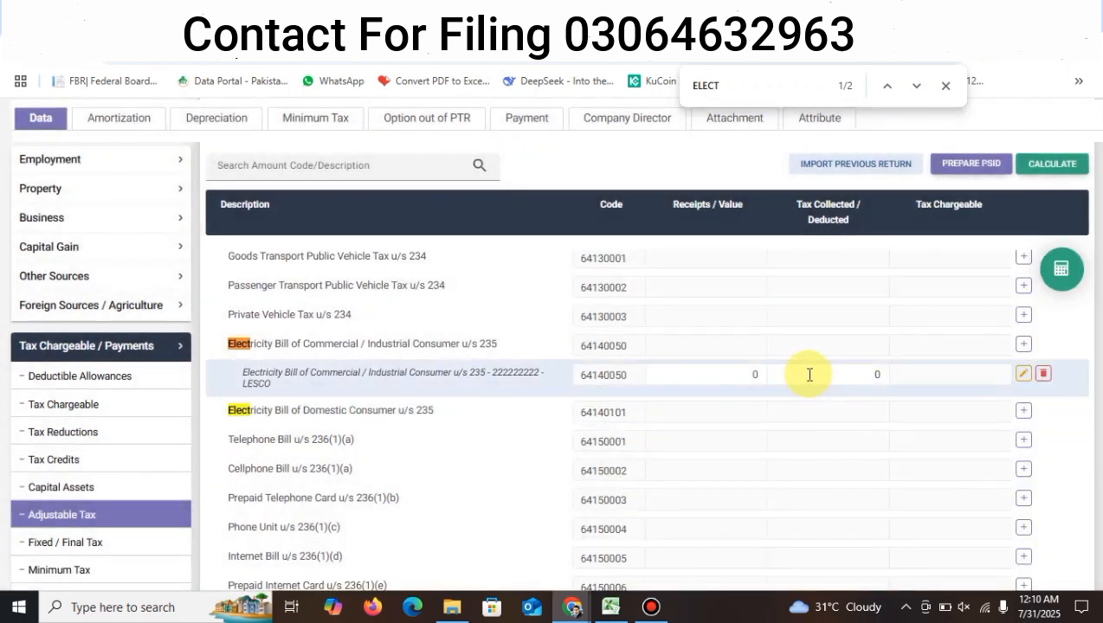
Enter 15,000 as tax collected and 100,000 as receipts value for the LESCO electricity bill, recalculating the return.
{"action": "left_click", "coordinate": [809, 374]}
{"action": "type", "text": "15,000"}
{"action": "left_click", "coordinate": [1056, 274]}
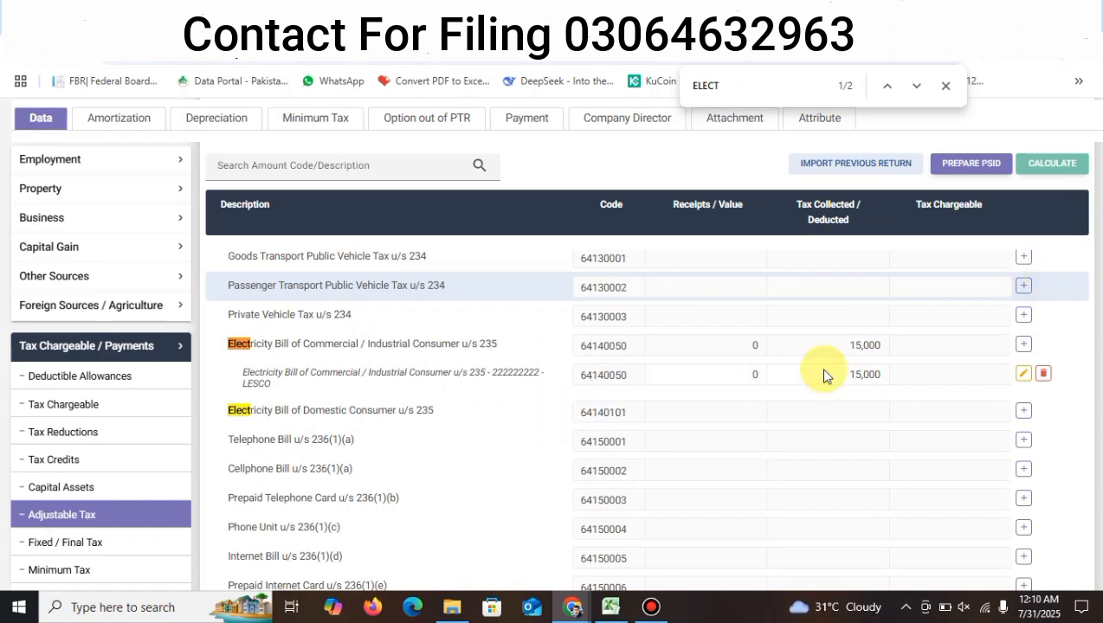
{"action": "left_click", "coordinate": [710, 381]}
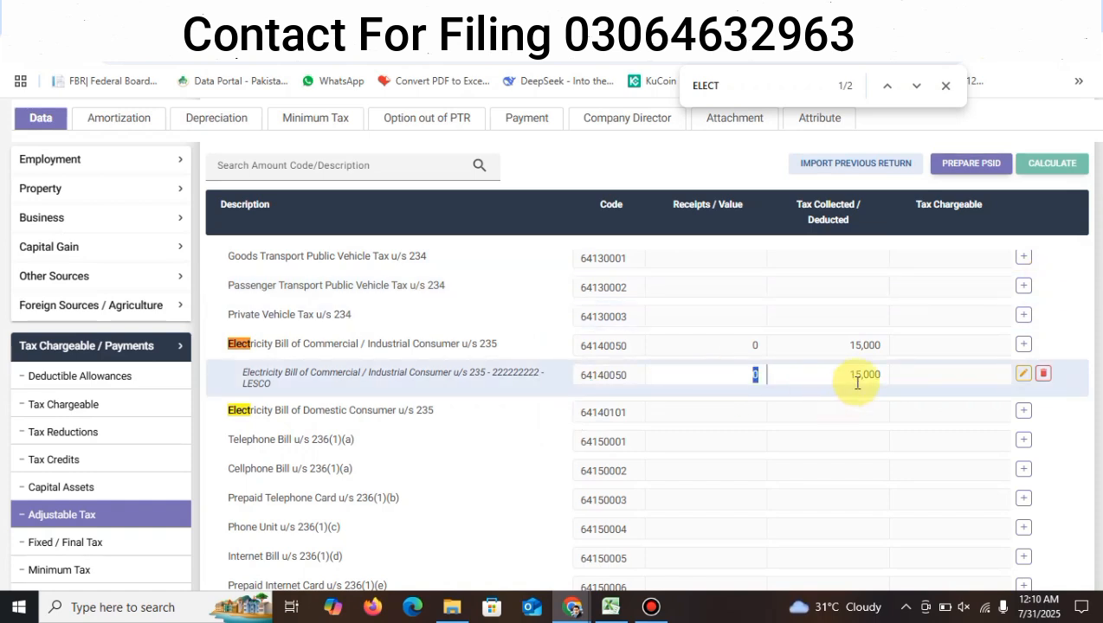
{"action": "type", "text": "100"}
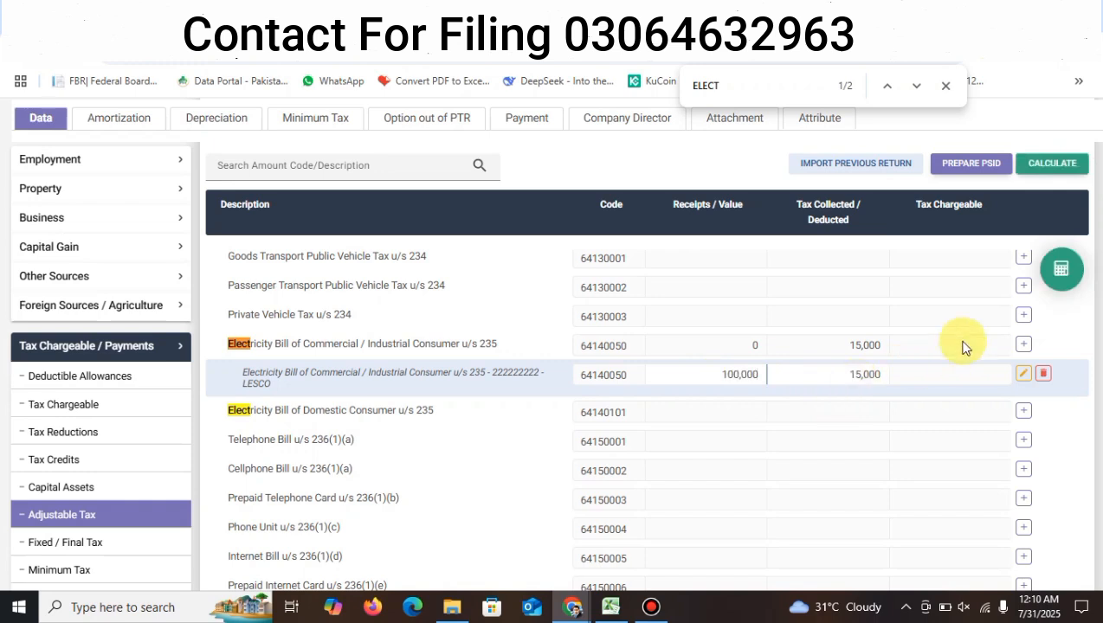
{"action": "left_click", "coordinate": [1060, 271]}
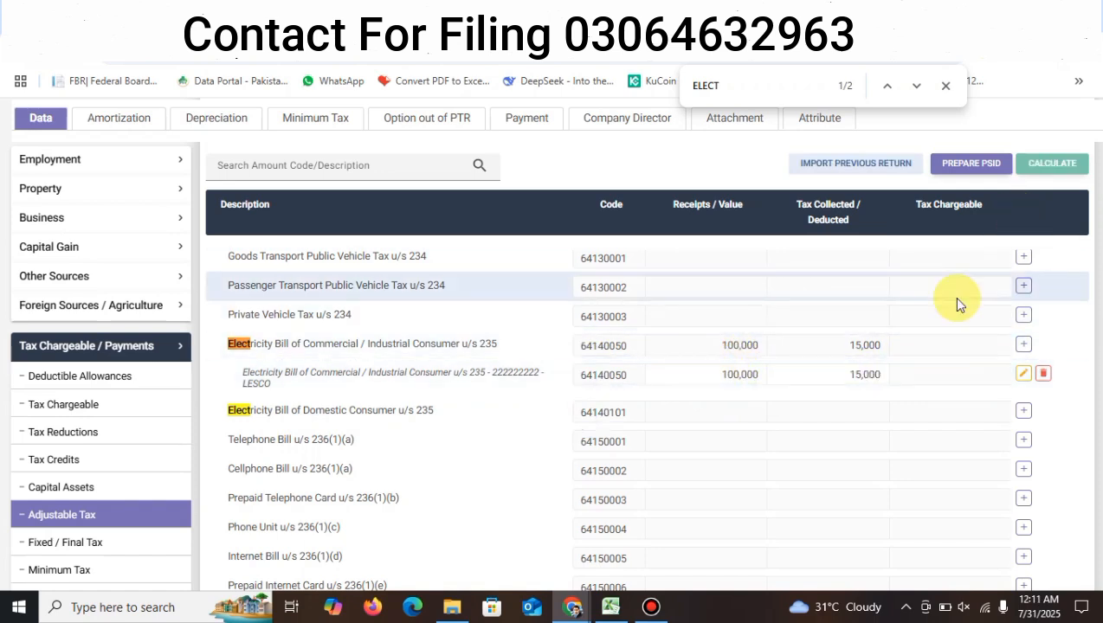
Add a utility record under Prepaid Telephone Card u/s 236(1)(b) with utility JAZZ and a single period as contents.
{"action": "scroll", "coordinate": [956, 303], "scroll_direction": "down", "scroll_amount": 1}
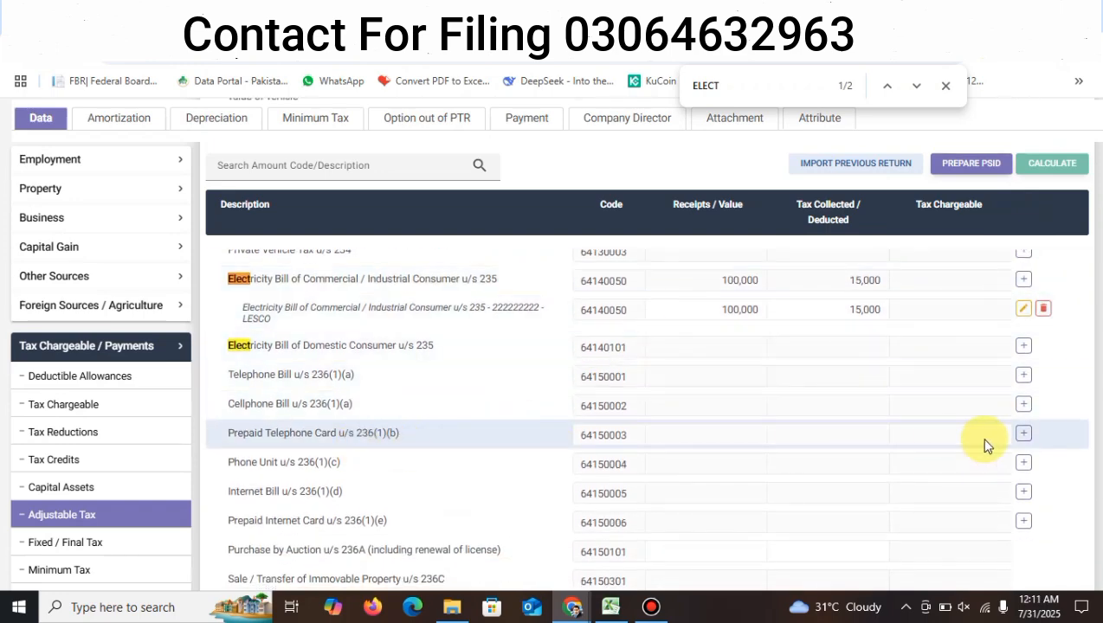
{"action": "left_click", "coordinate": [1021, 435]}
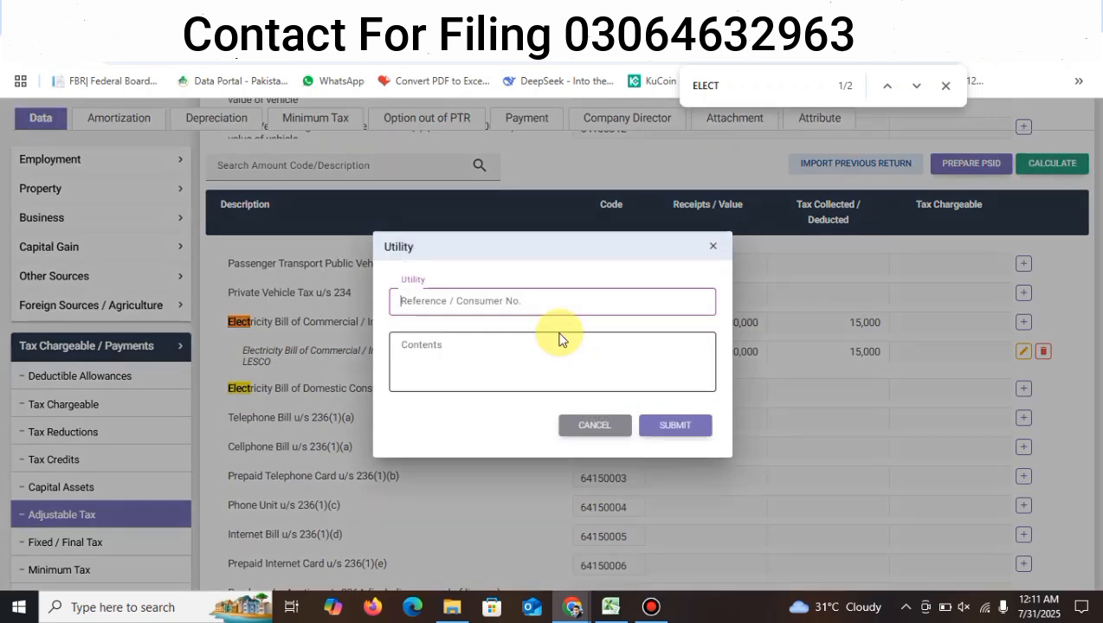
{"action": "type", "text": "JAZZ"}
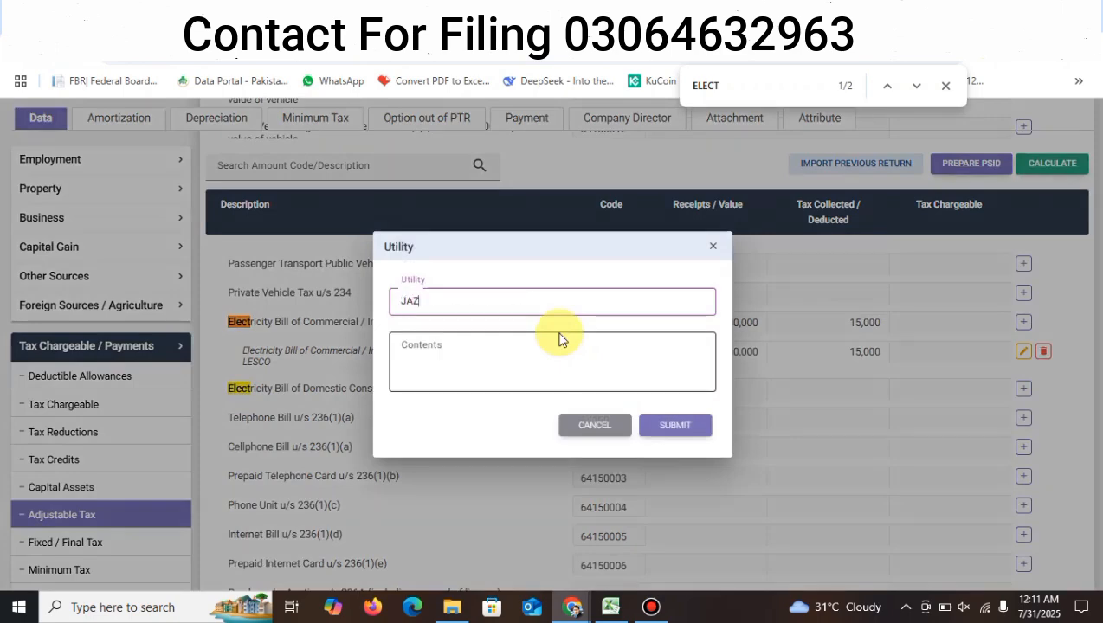
{"action": "key", "text": "Tab"}
{"action": "type", "text": "."}
{"action": "left_click", "coordinate": [679, 426]}
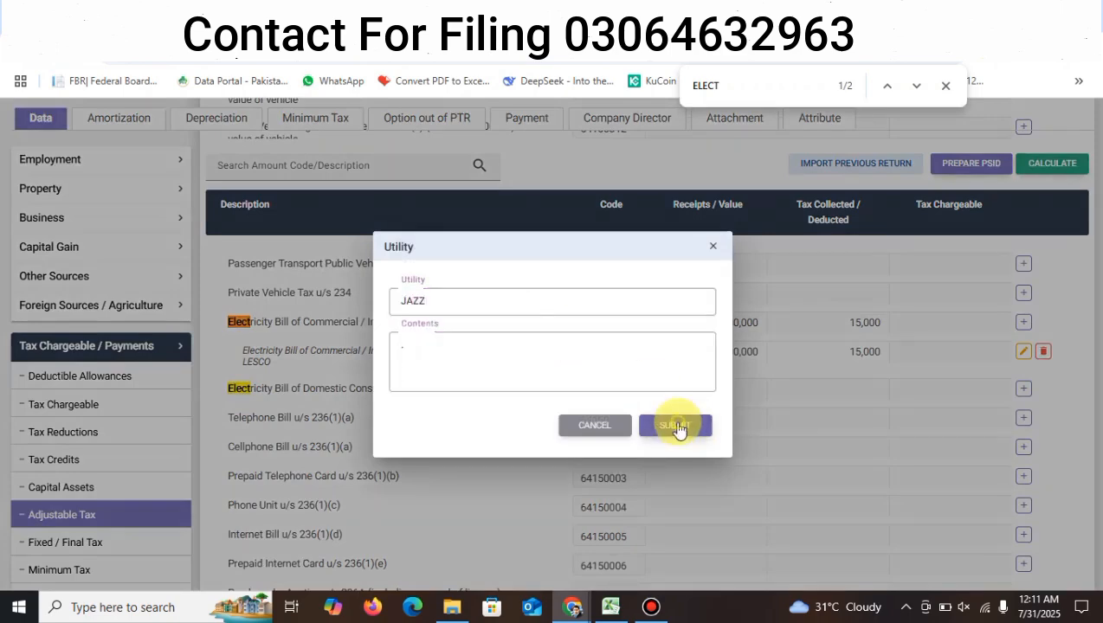
Enter 12,500 as receipts value and 3,652 as tax collected for the JAZZ telephone card, then recalculate and save the return.
{"action": "left_click", "coordinate": [837, 462]}
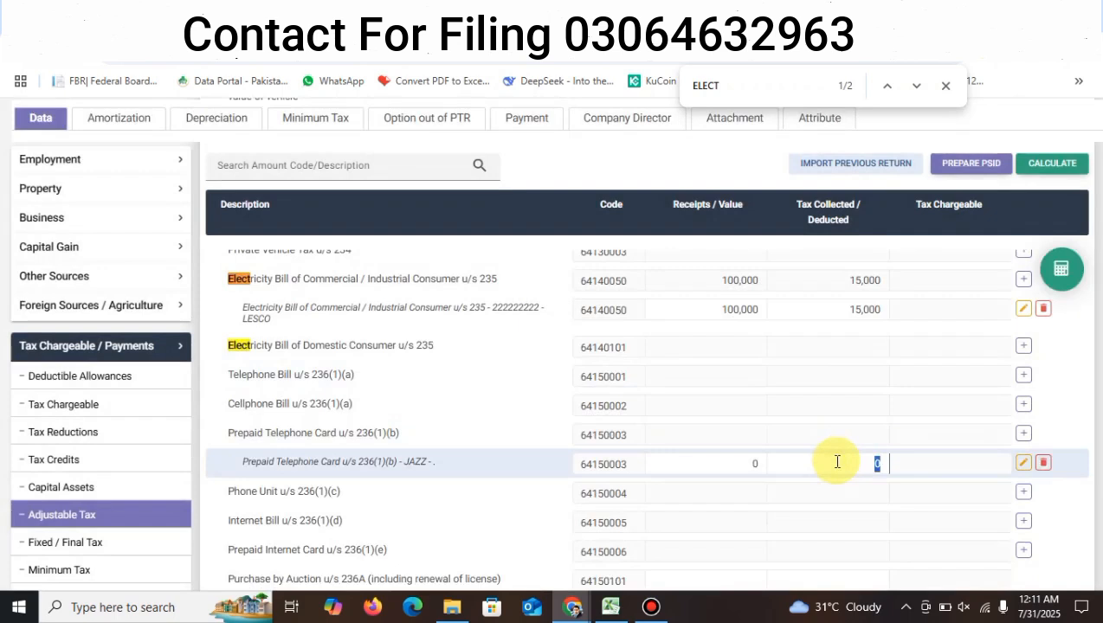
{"action": "left_click", "coordinate": [702, 468]}
{"action": "type", "text": "125003652"}
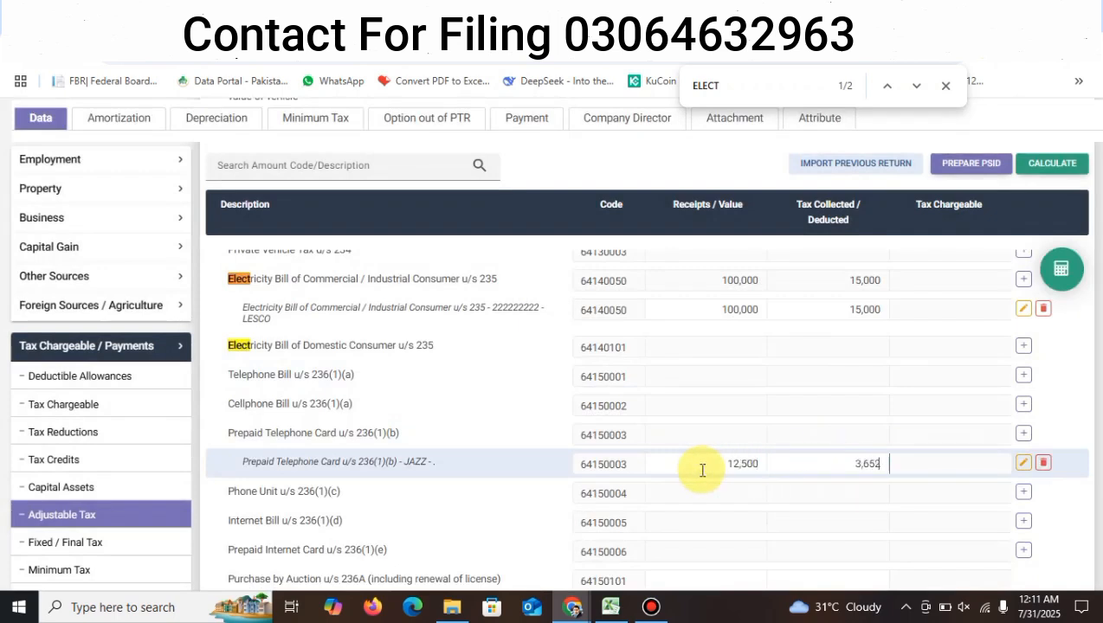
{"action": "left_click", "coordinate": [1061, 270]}
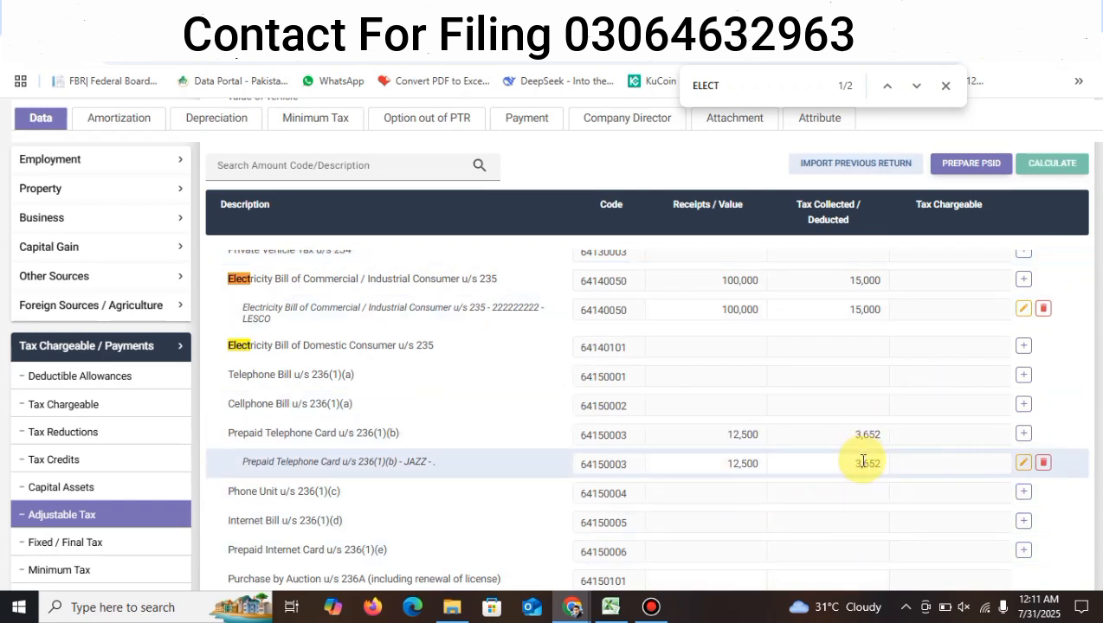
{"action": "double_click", "coordinate": [744, 464]}
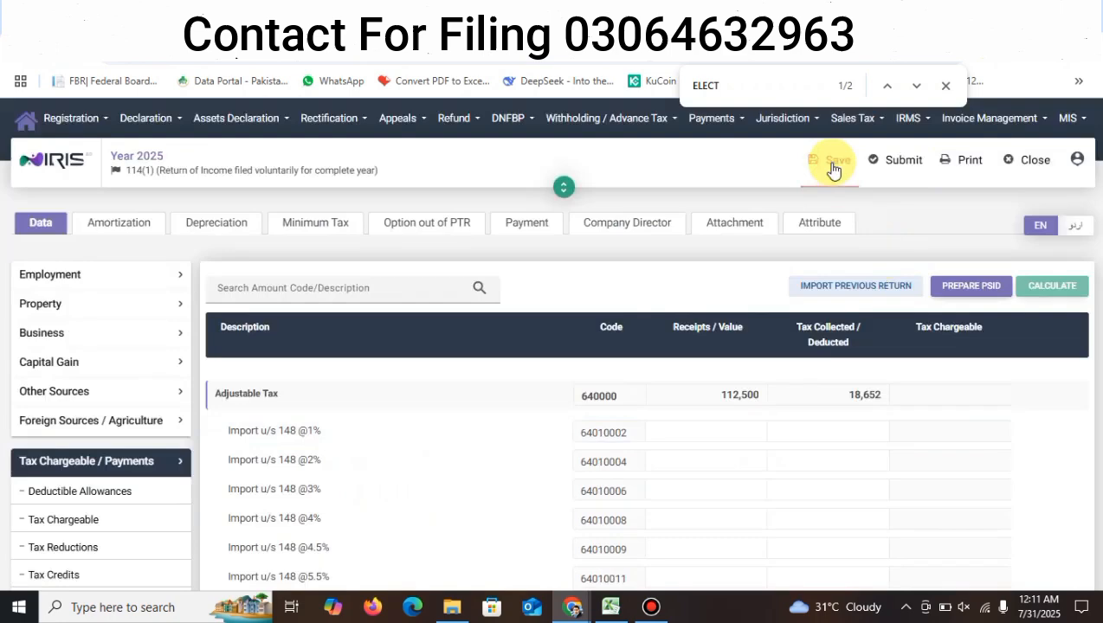
{"action": "left_click", "coordinate": [833, 163]}
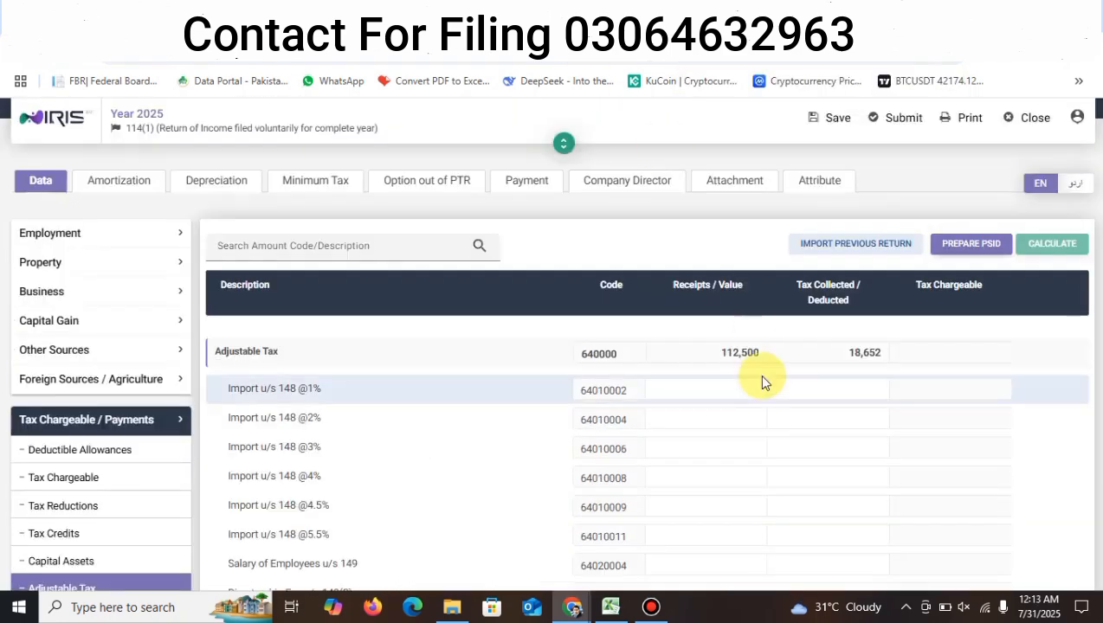
Find the section 236 rows and enter 500,000 receipts and 1,500 tax collected for Purchase of other Commodities u/s 236G, recalculating the return.
{"action": "scroll", "coordinate": [762, 381], "scroll_direction": "down", "scroll_amount": 10}
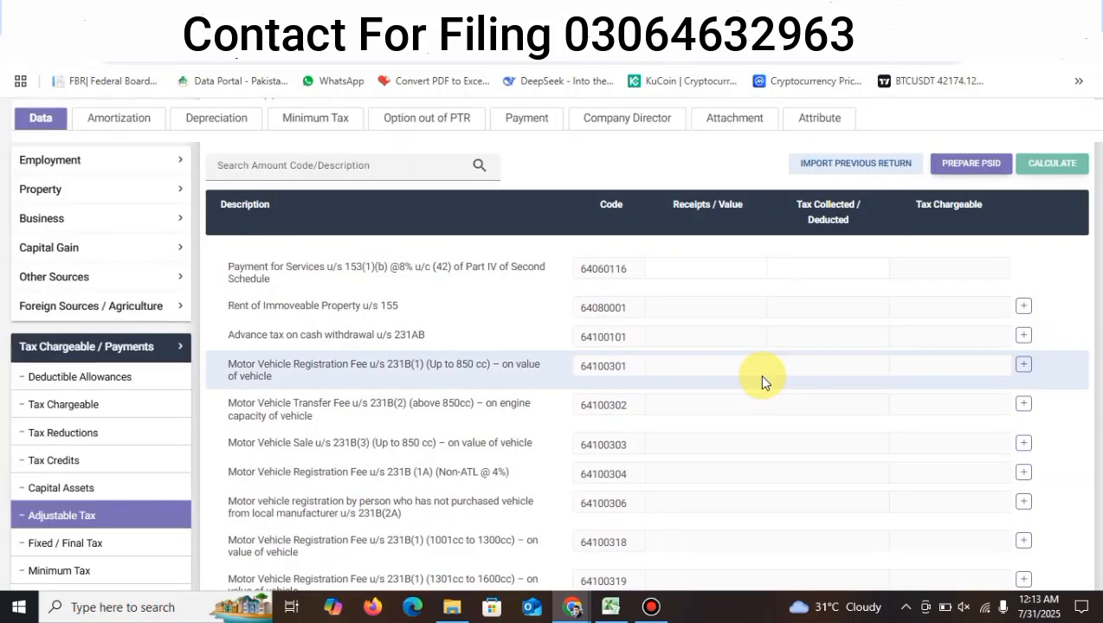
{"action": "scroll", "coordinate": [762, 381], "scroll_direction": "down", "scroll_amount": 5}
{"action": "scroll", "coordinate": [762, 381], "scroll_direction": "down", "scroll_amount": 1}
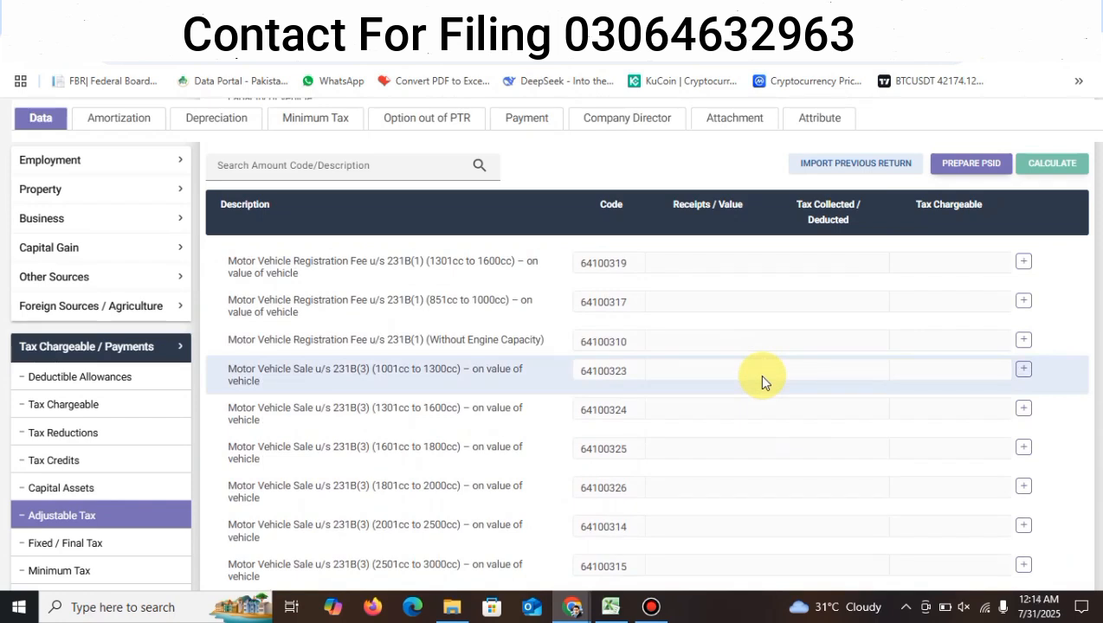
{"action": "key", "text": "ctrl+f"}
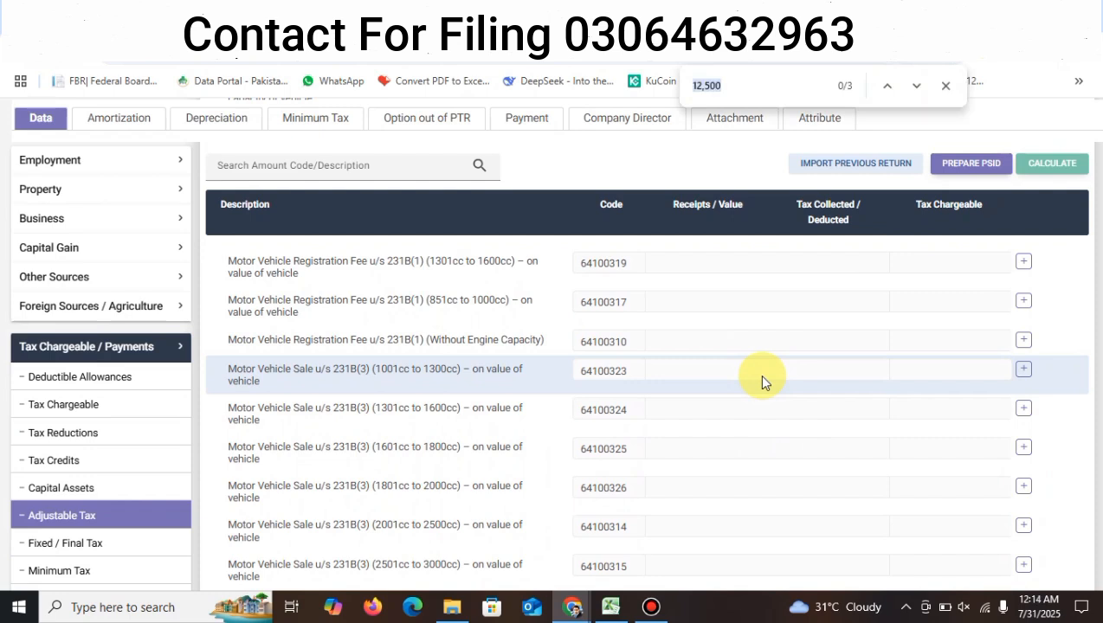
{"action": "type", "text": "236"}
{"action": "key", "text": "Return"}
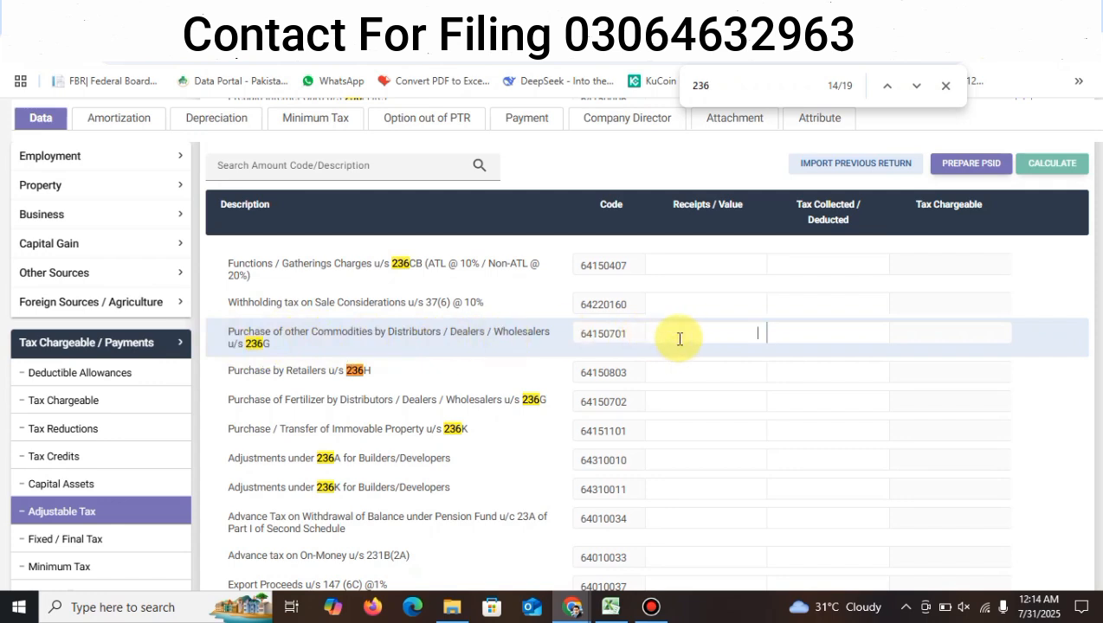
{"action": "type", "text": "5000000"}
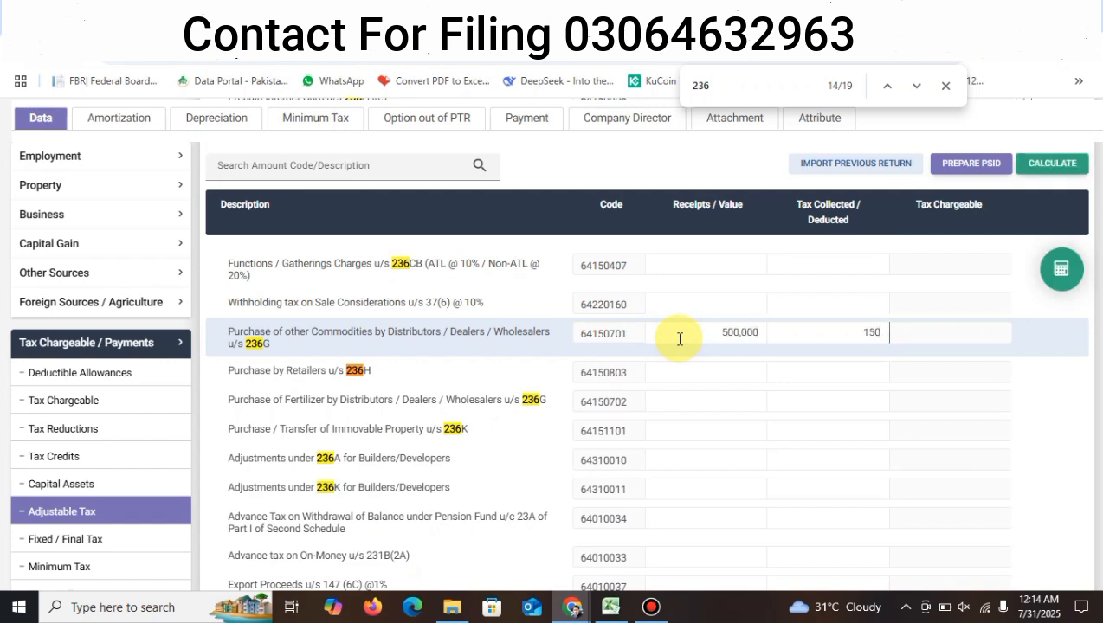
{"action": "left_click", "coordinate": [1051, 270]}
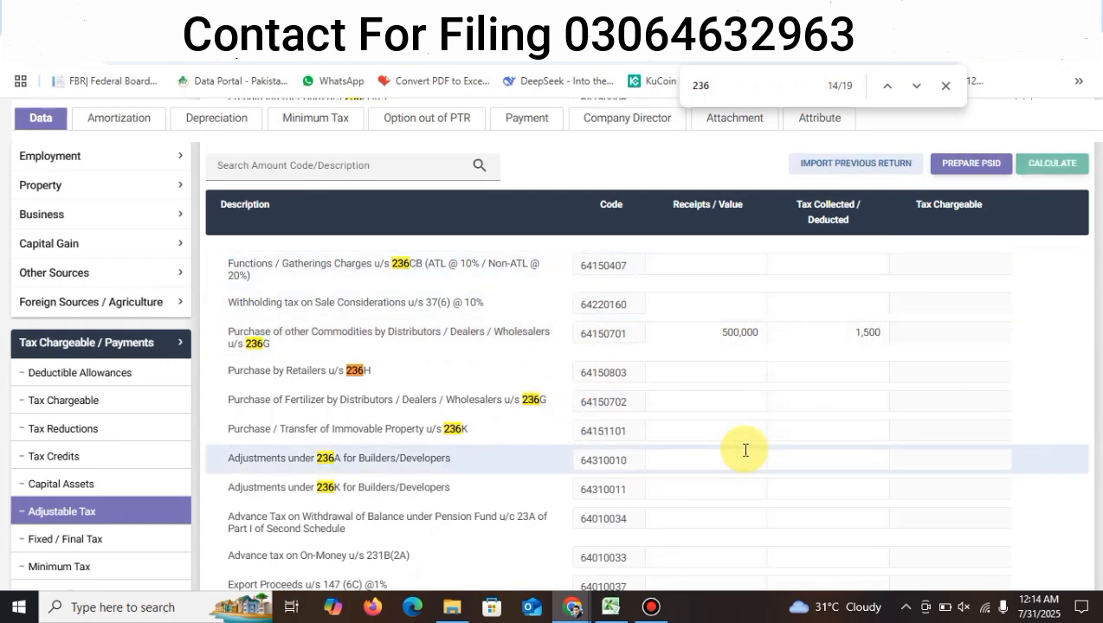
Examine the Adjustable Tax totals and the section 236 entries in the list.
{"action": "key", "text": "alt+Tab"}
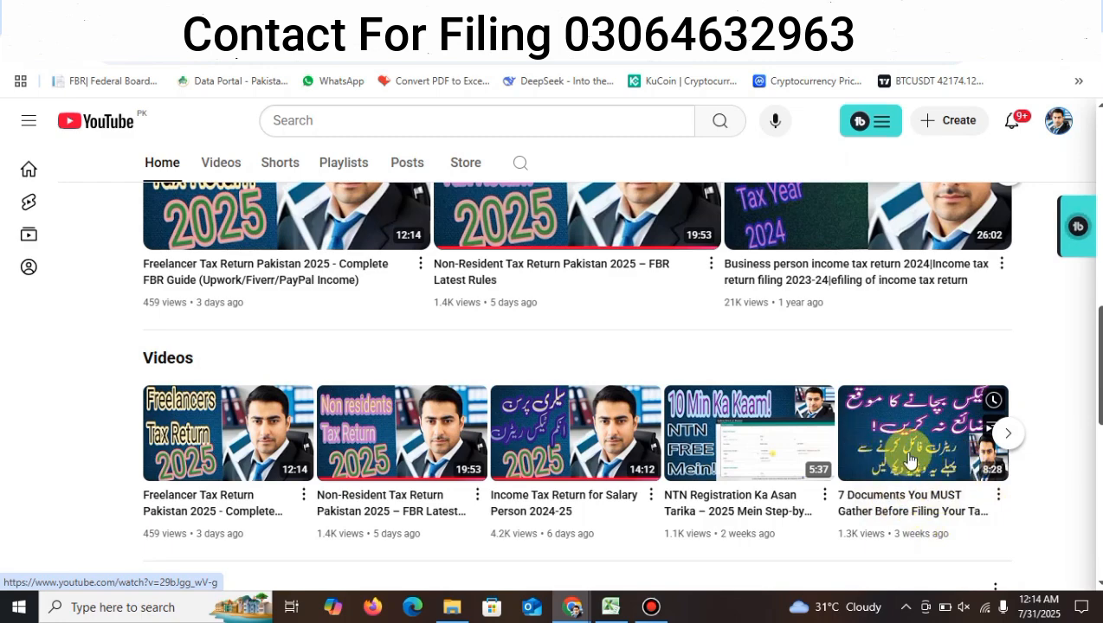
{"action": "key", "text": "alt+Tab"}
{"action": "scroll", "coordinate": [881, 444], "scroll_direction": "up", "scroll_amount": 10}
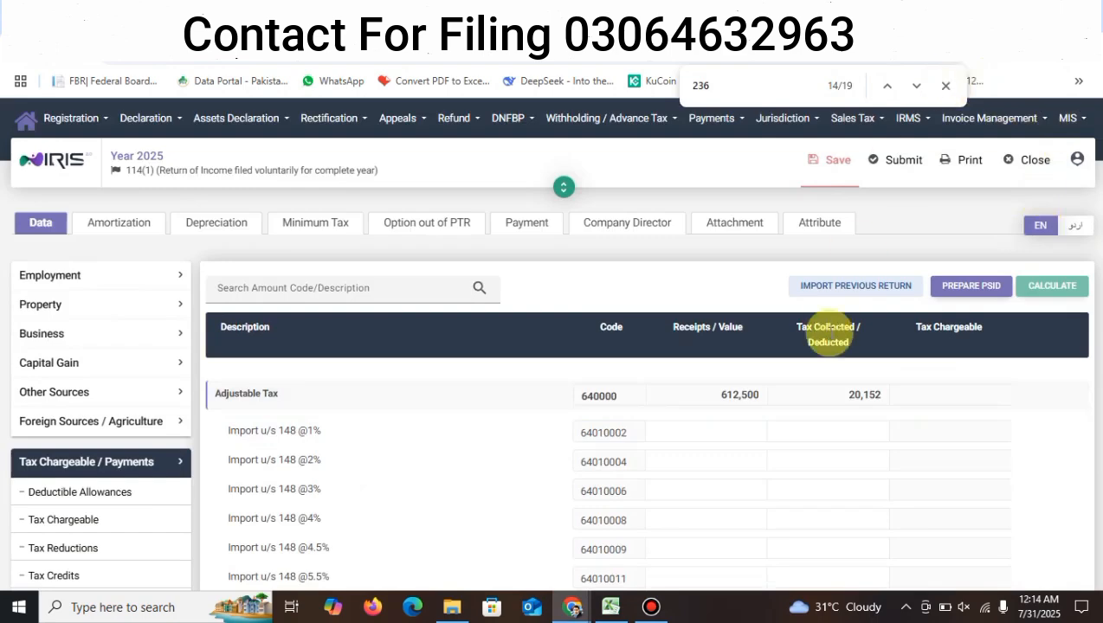
{"action": "scroll", "coordinate": [830, 333], "scroll_direction": "down", "scroll_amount": 8}
{"action": "scroll", "coordinate": [831, 333], "scroll_direction": "down", "scroll_amount": 8}
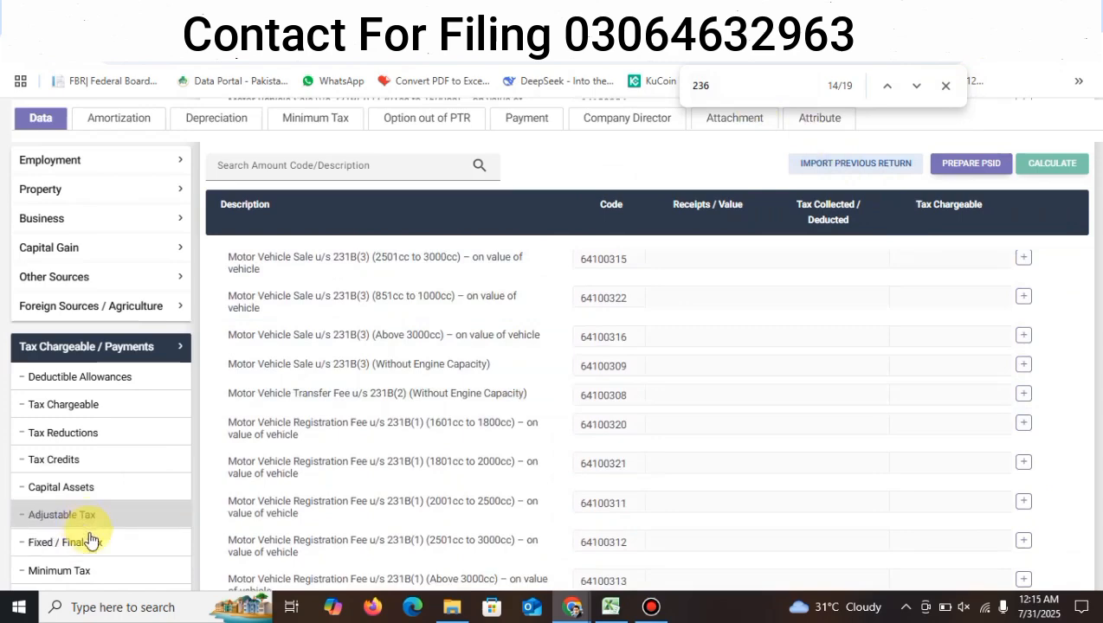
{"action": "scroll", "coordinate": [788, 389], "scroll_direction": "down", "scroll_amount": 5}
{"action": "scroll", "coordinate": [806, 392], "scroll_direction": "up", "scroll_amount": 2}
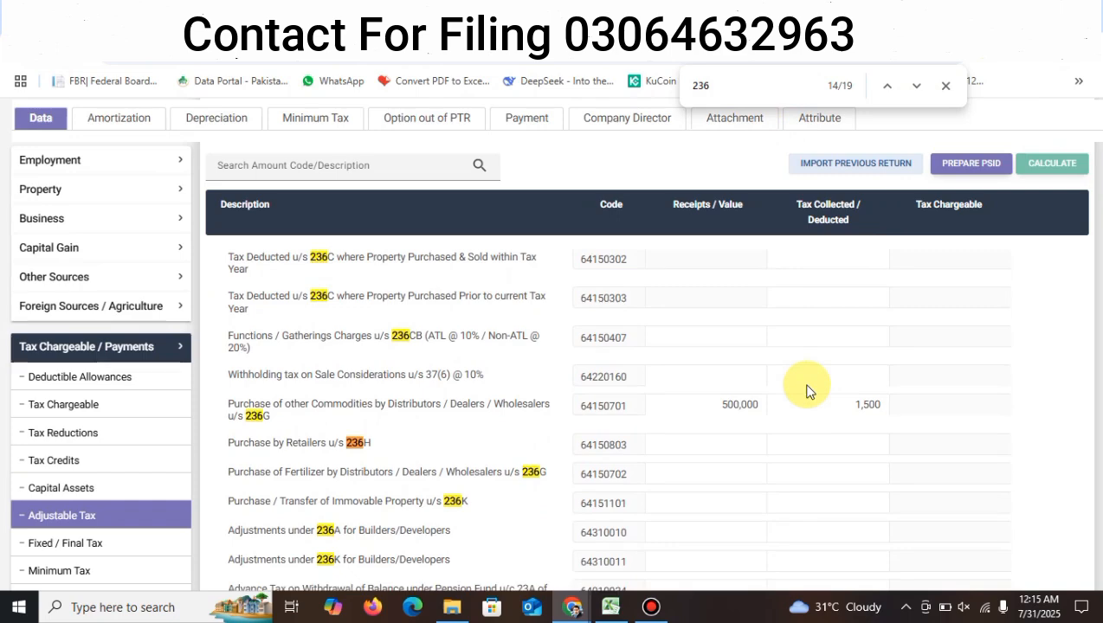
{"action": "scroll", "coordinate": [806, 391], "scroll_direction": "down", "scroll_amount": 3}
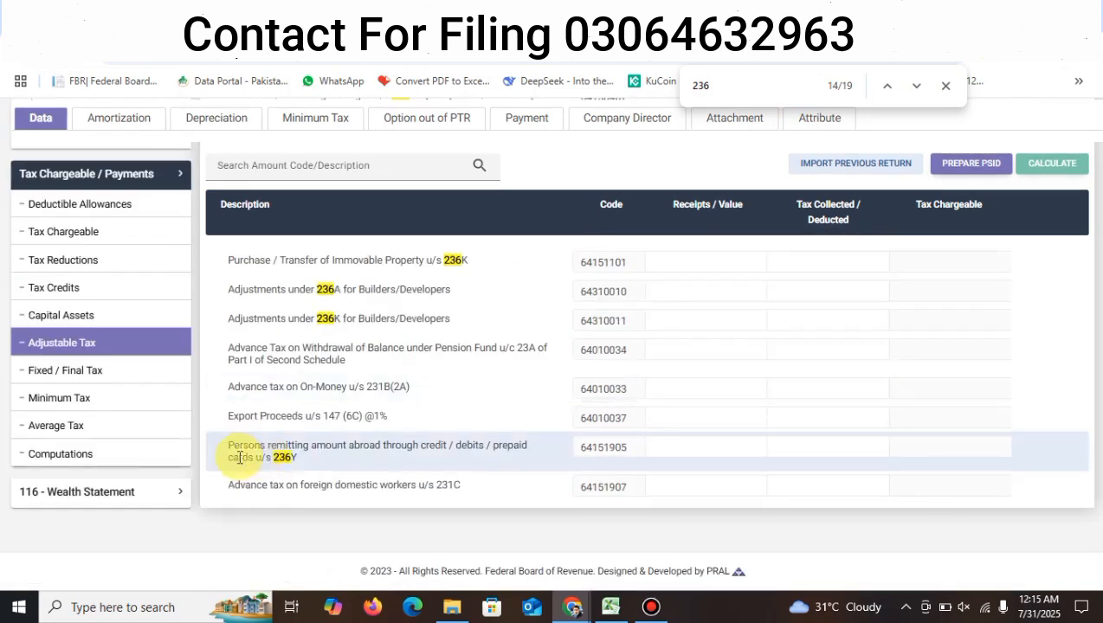
Examine the admitted income tax in Computations and check the return for unclaimed payments.
{"action": "left_click", "coordinate": [134, 466]}
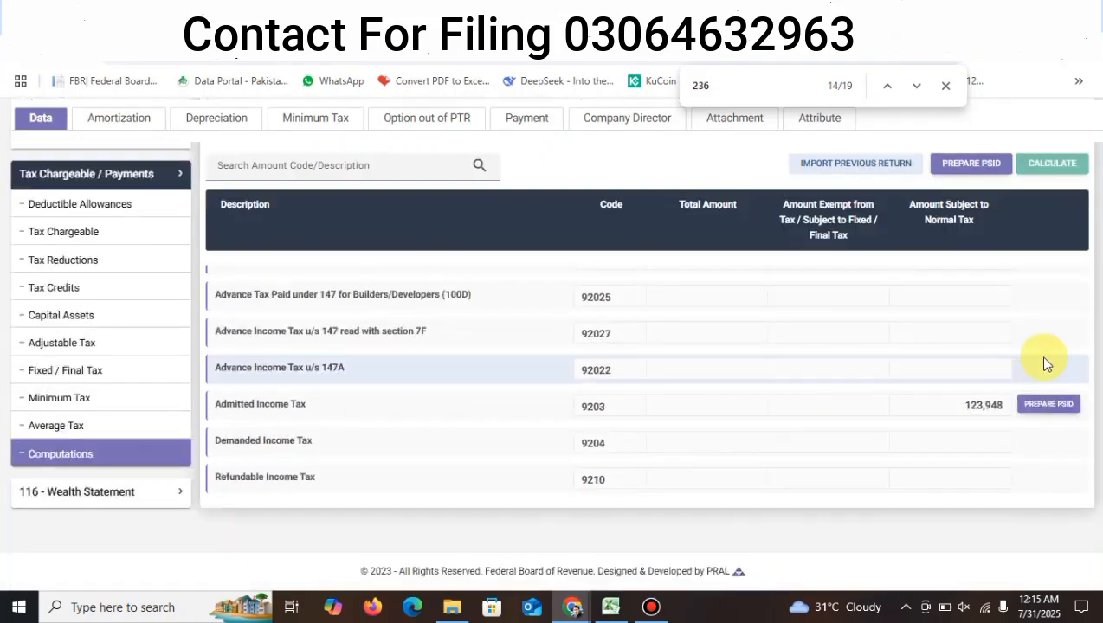
{"action": "scroll", "coordinate": [855, 390], "scroll_direction": "up", "scroll_amount": 5}
{"action": "scroll", "coordinate": [857, 394], "scroll_direction": "down", "scroll_amount": 5}
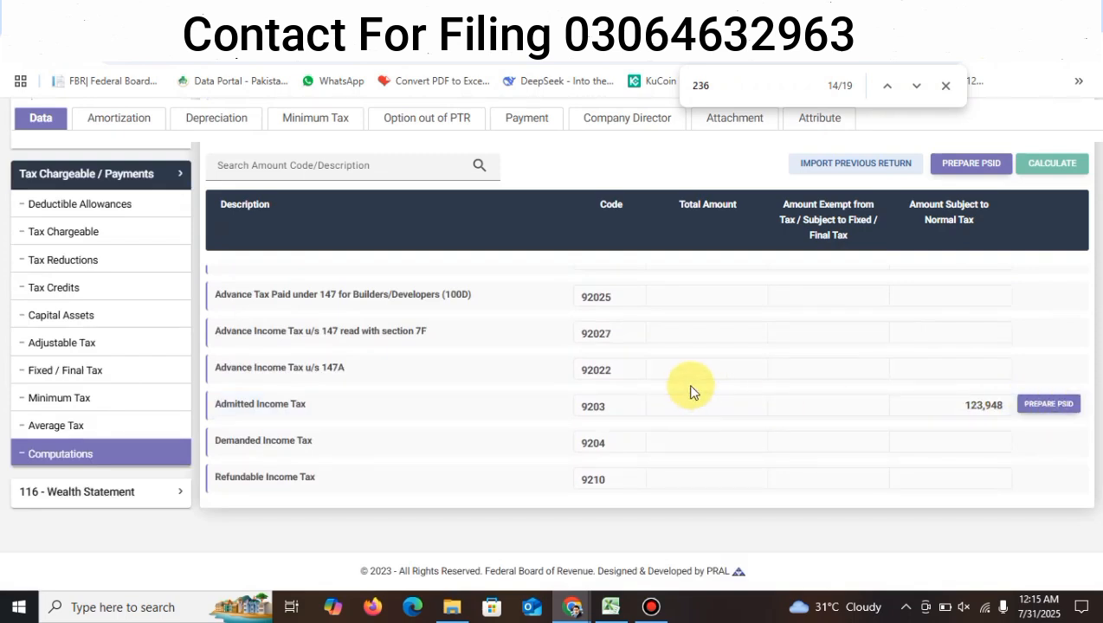
{"action": "left_click", "coordinate": [539, 124]}
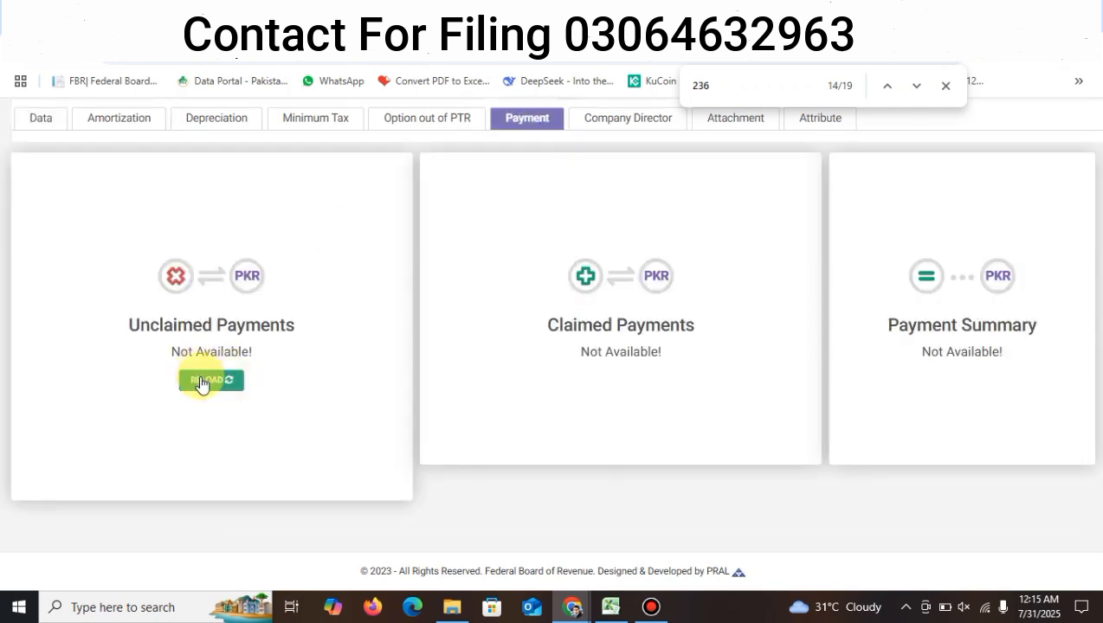
{"action": "left_click", "coordinate": [42, 120]}
{"action": "scroll", "coordinate": [993, 426], "scroll_direction": "down", "scroll_amount": 15}
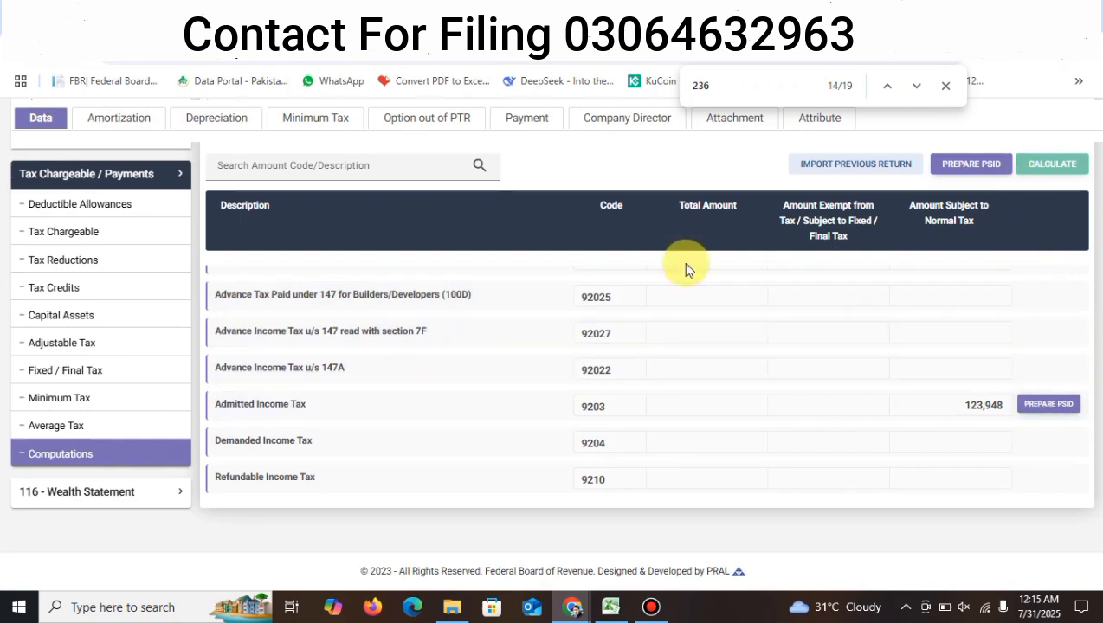
Enter the 1,470,500 total income as Income Declared subject to Normal Tax in the Reconciliation of Net Assets and recalculate.
{"action": "left_click", "coordinate": [119, 494]}
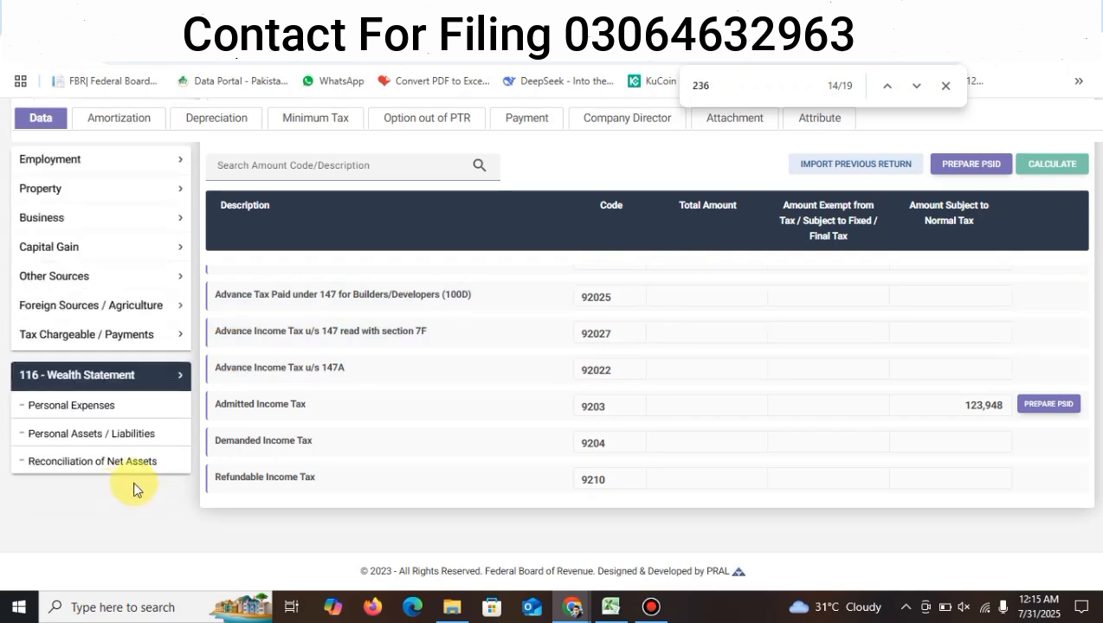
{"action": "scroll", "coordinate": [923, 412], "scroll_direction": "up", "scroll_amount": 5}
{"action": "scroll", "coordinate": [924, 412], "scroll_direction": "up", "scroll_amount": 5}
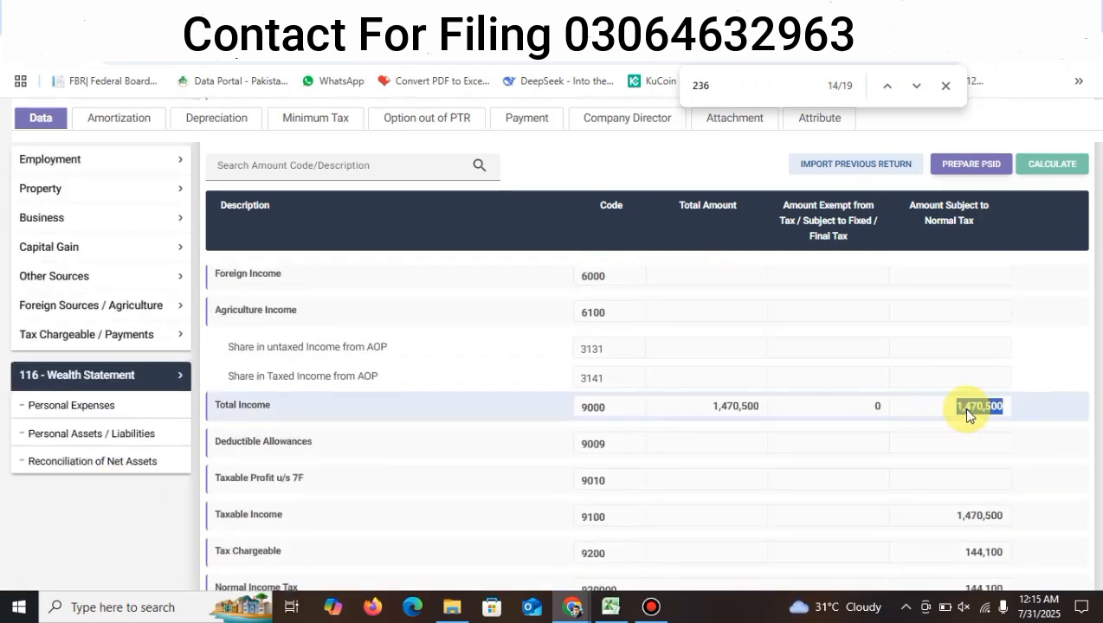
{"action": "left_click", "coordinate": [76, 470]}
{"action": "scroll", "coordinate": [76, 473], "scroll_direction": "up", "scroll_amount": 2}
{"action": "scroll", "coordinate": [74, 473], "scroll_direction": "down", "scroll_amount": 2}
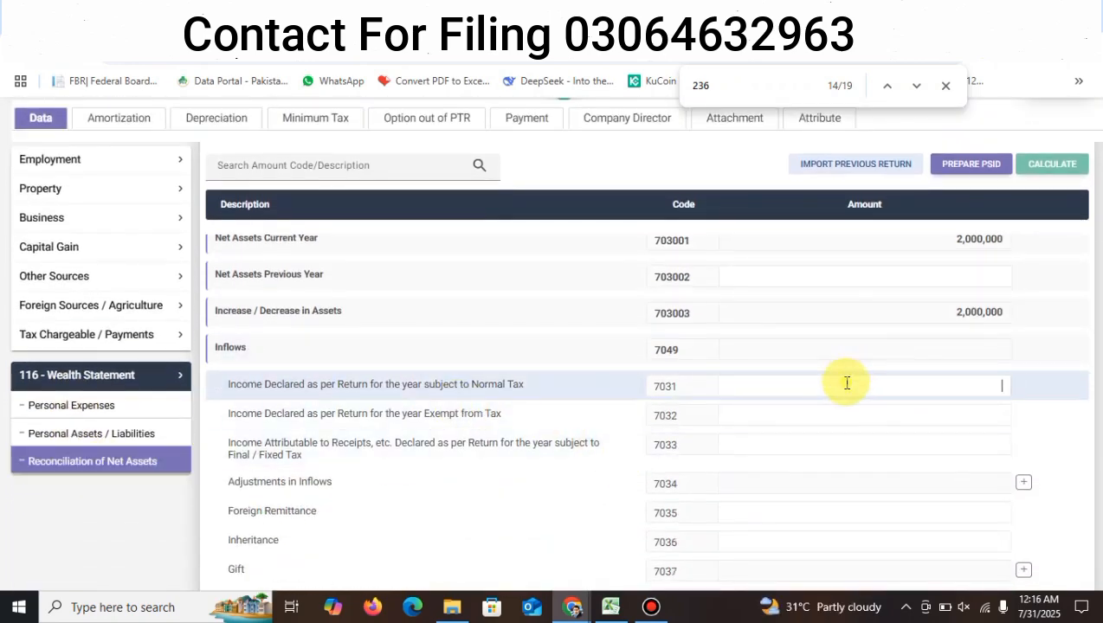
{"action": "type", "text": "1,470,500"}
{"action": "left_click", "coordinate": [1056, 170]}
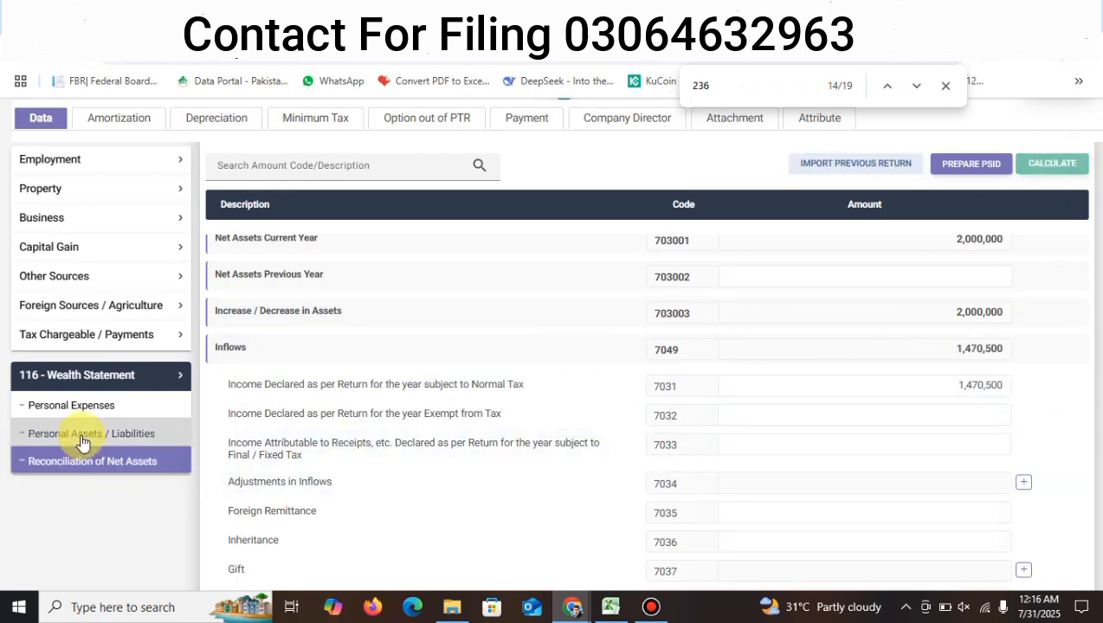
Add a Commercial, Industrial, Residential Property (Non-Business) record to the personal assets with property MMMMMMMM and contents LAHORE.
{"action": "left_click", "coordinate": [81, 433]}
{"action": "left_click", "coordinate": [81, 441]}
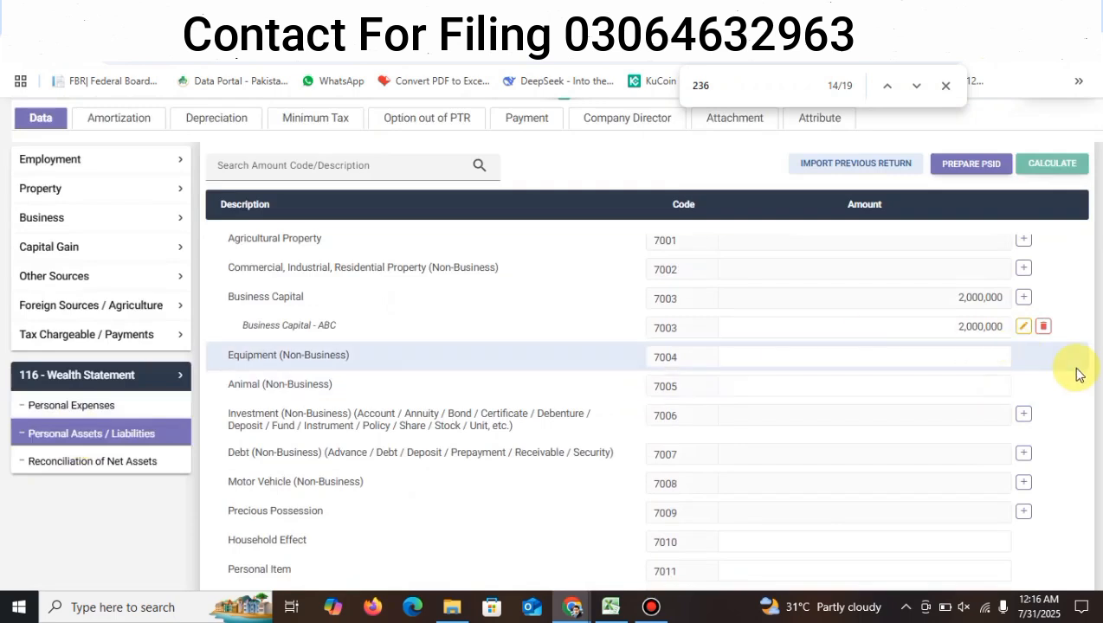
{"action": "scroll", "coordinate": [1076, 372], "scroll_direction": "up", "scroll_amount": 1}
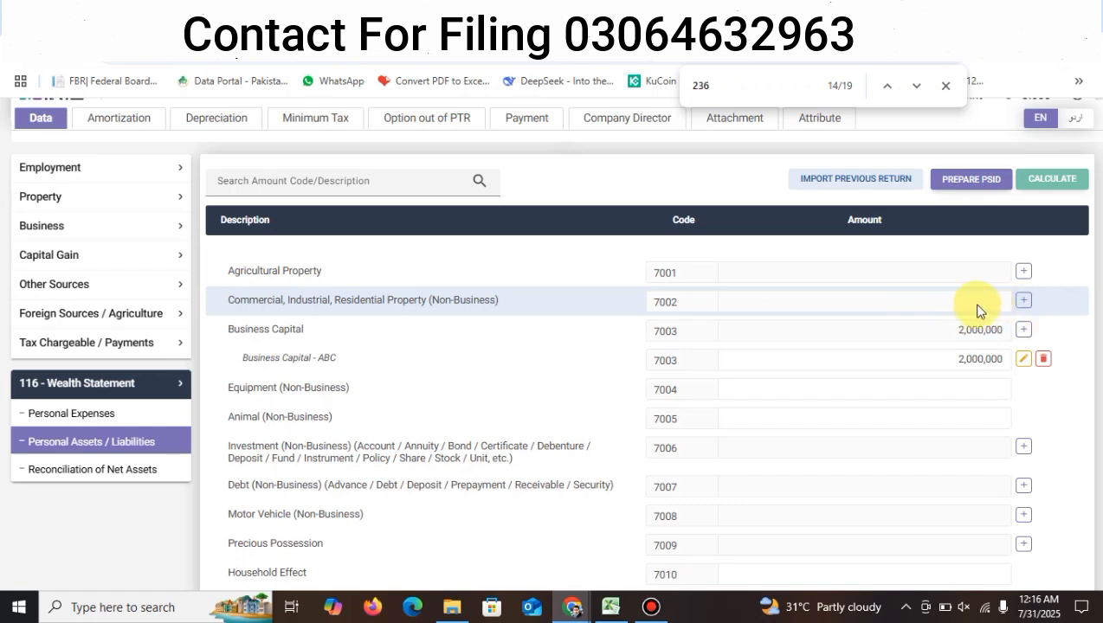
{"action": "left_click", "coordinate": [1023, 303]}
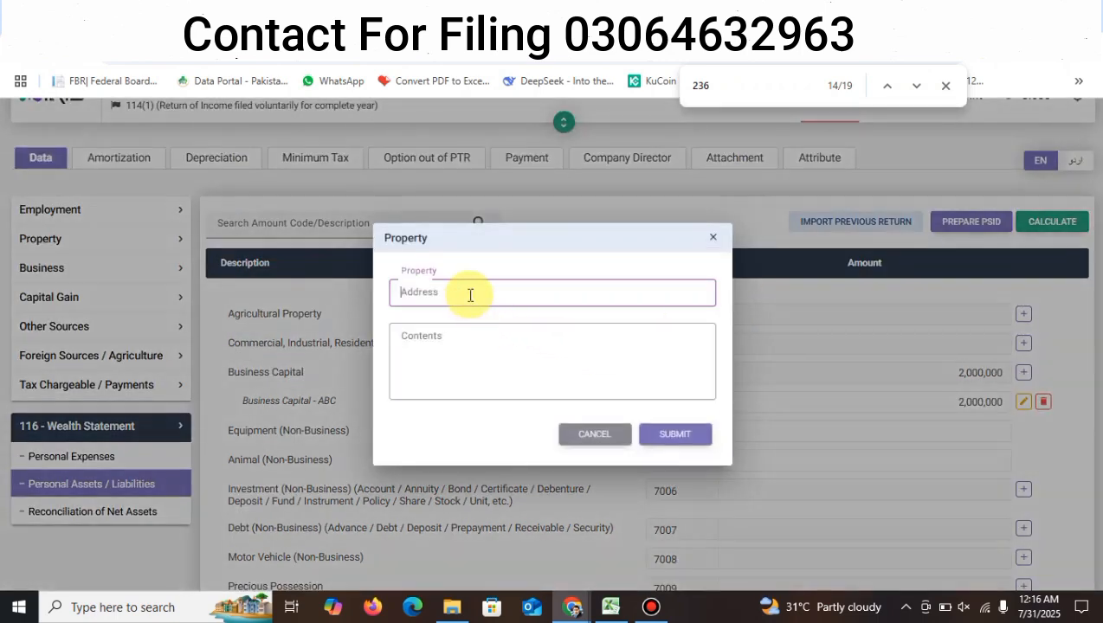
{"action": "type", "text": "MMMMMMMM"}
{"action": "key", "text": "Tab"}
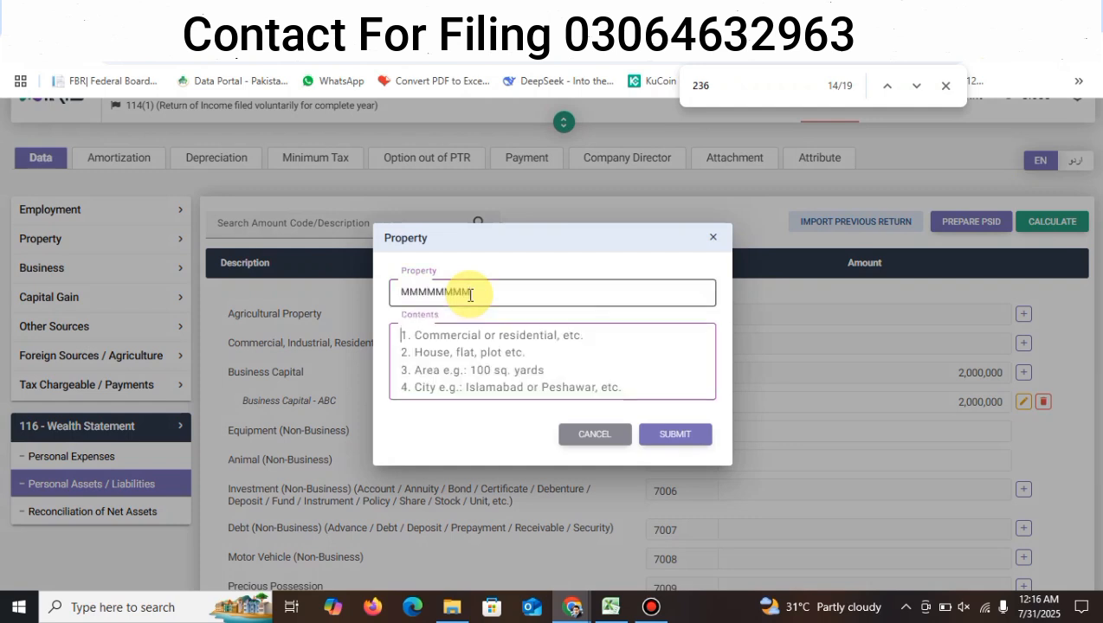
{"action": "type", "text": "LAHORE"}
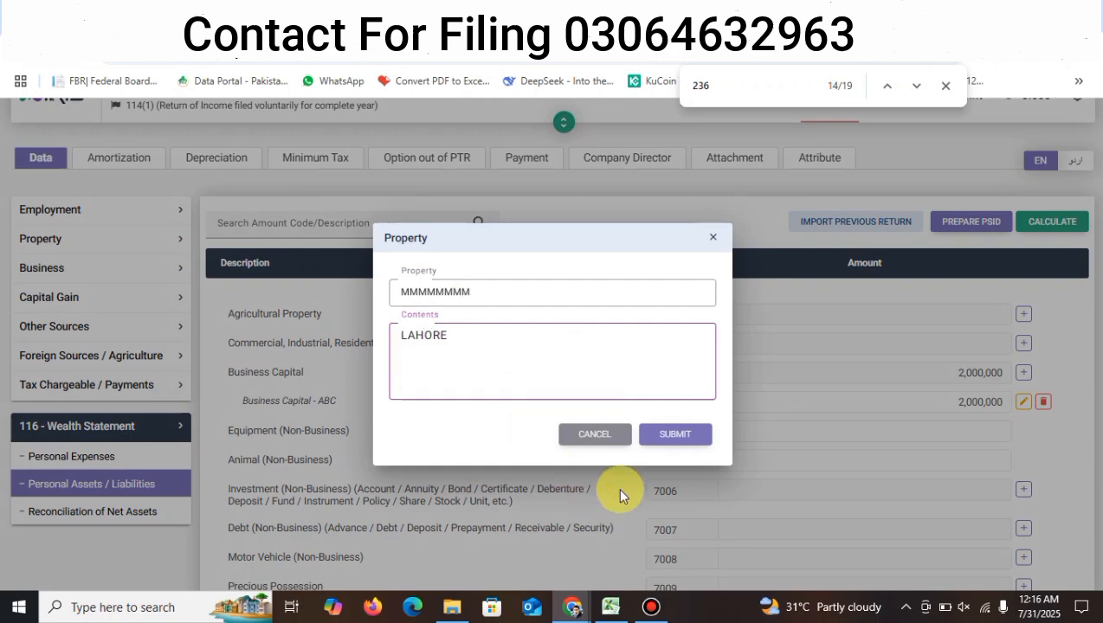
{"action": "left_click", "coordinate": [668, 436]}
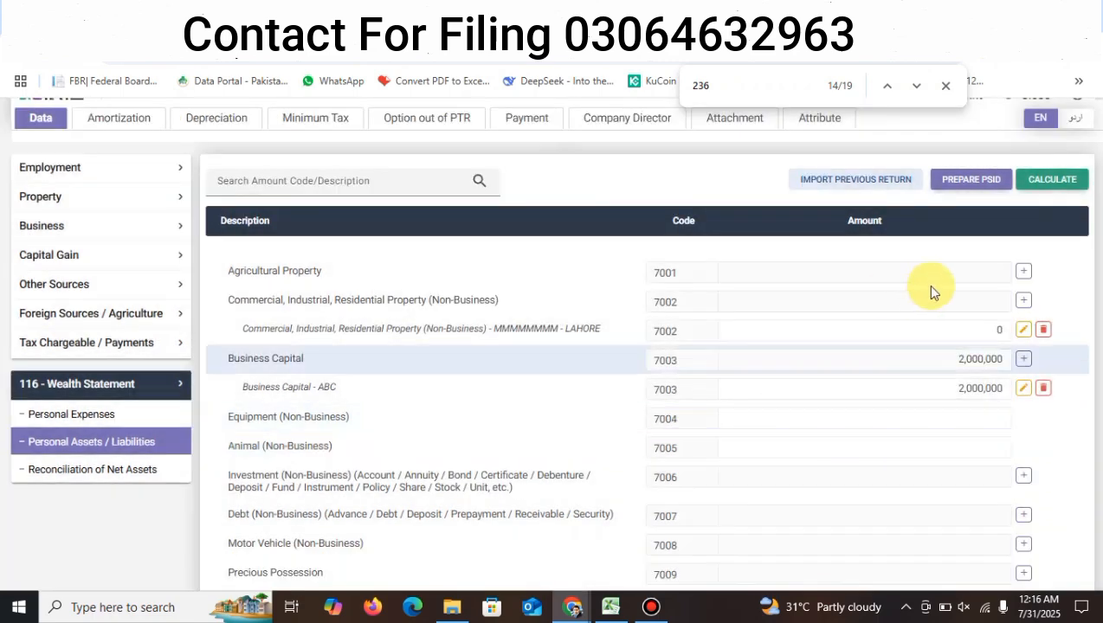
Set the LAHORE property's amount to 5,000,000 and recalculate the wealth statement.
{"action": "left_click", "coordinate": [912, 337]}
{"action": "type", "text": "5000000"}
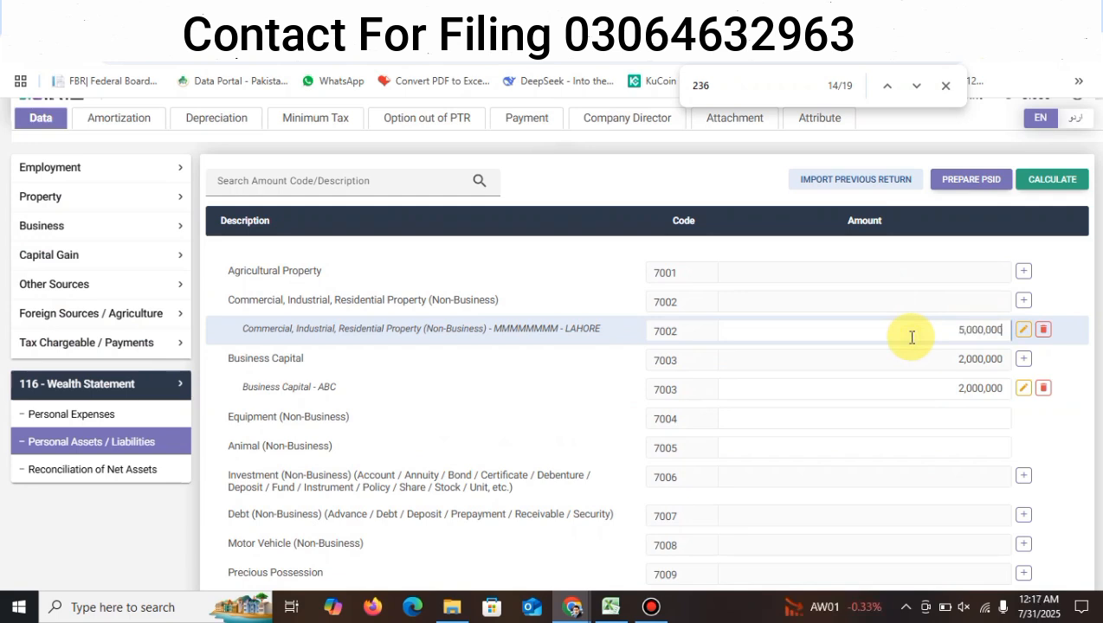
{"action": "left_click", "coordinate": [1058, 178]}
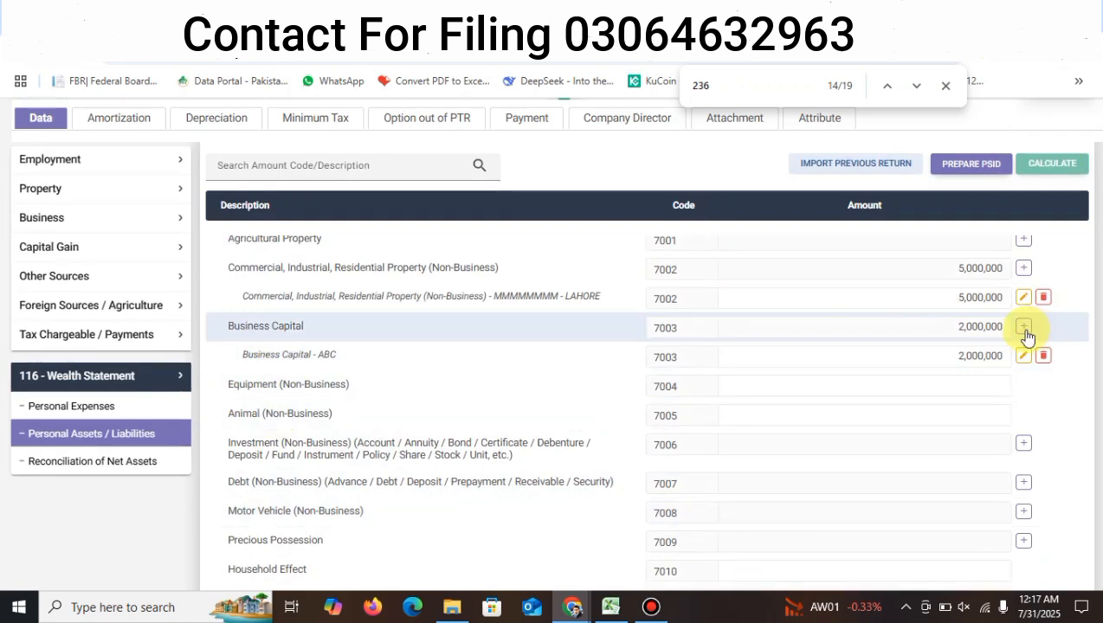
Compare the personal assets list with the Business Assets / Equity / Liabilities figures, returning to Personal Assets / Liabilities.
{"action": "scroll", "coordinate": [926, 361], "scroll_direction": "down", "scroll_amount": 1}
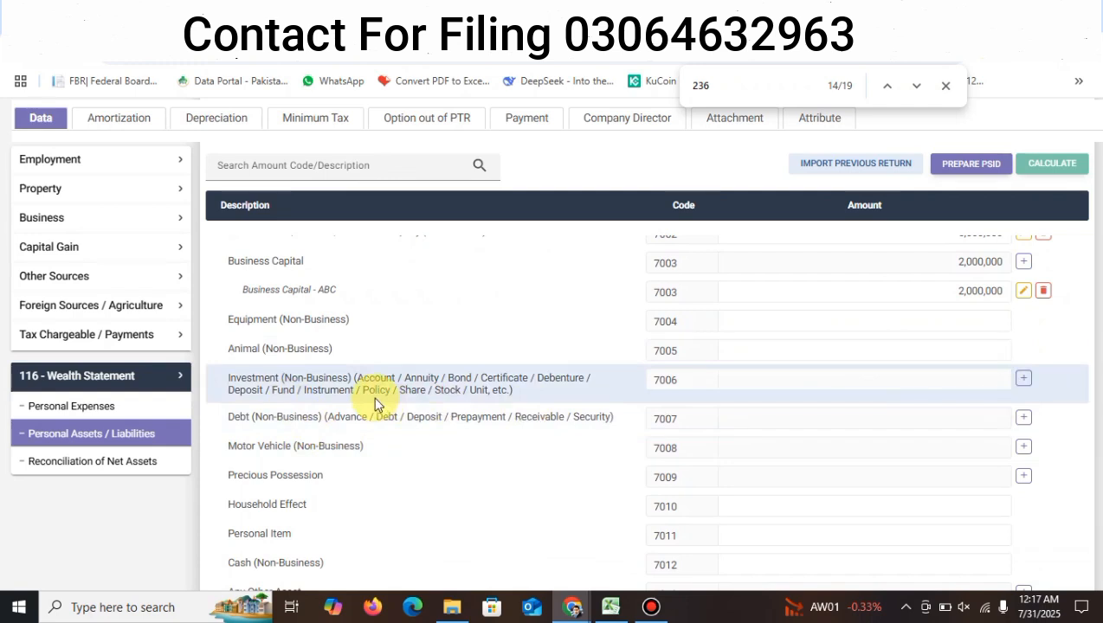
{"action": "scroll", "coordinate": [375, 399], "scroll_direction": "up", "scroll_amount": 5}
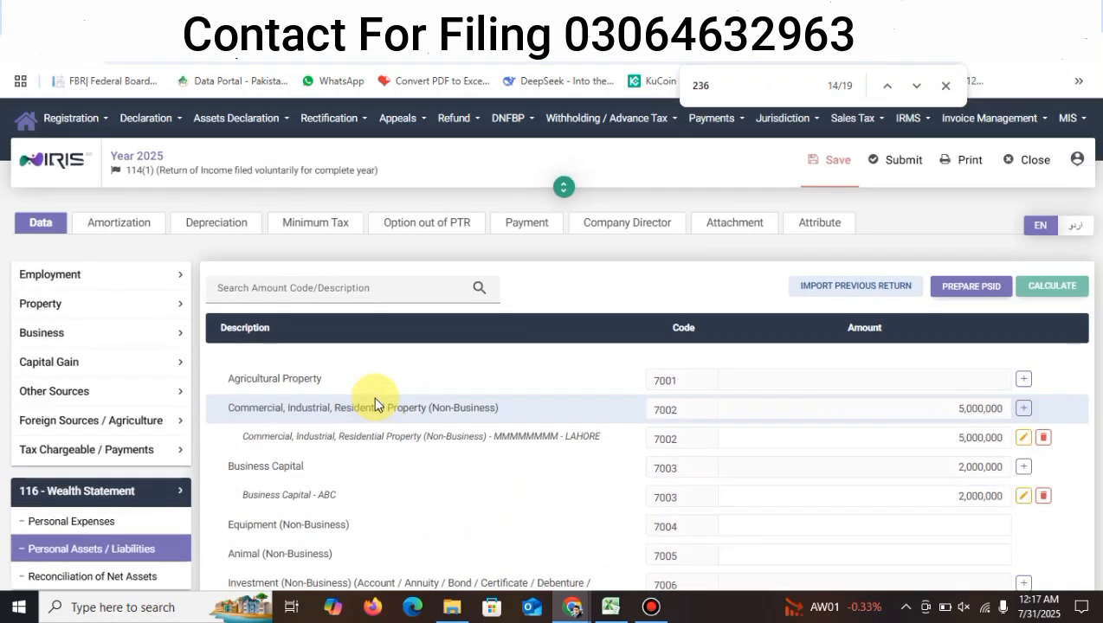
{"action": "scroll", "coordinate": [373, 396], "scroll_direction": "down", "scroll_amount": 2}
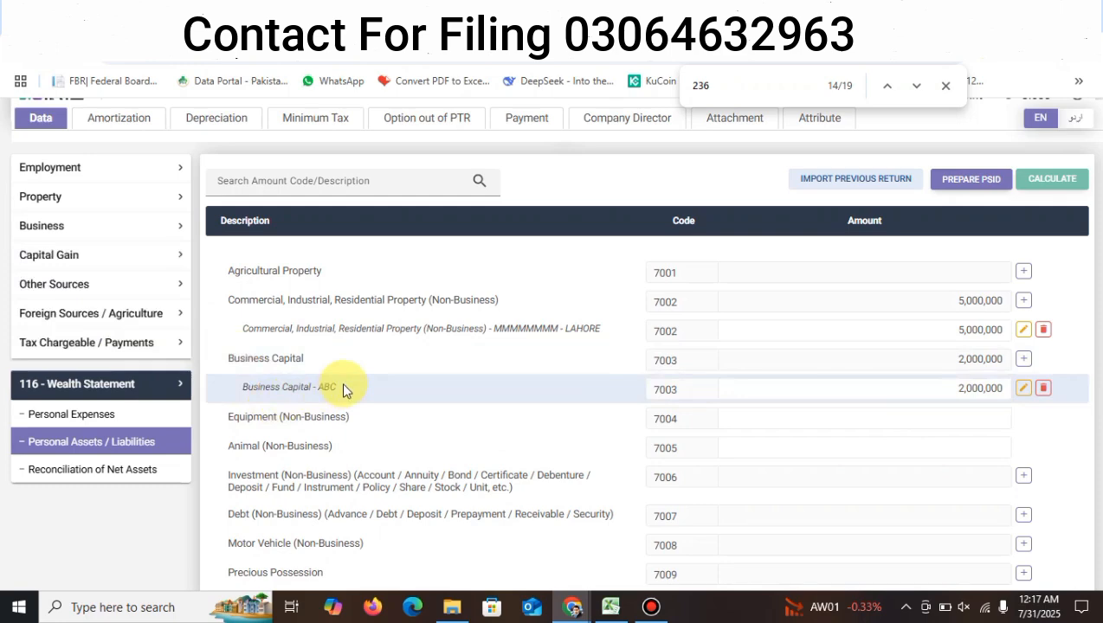
{"action": "left_click", "coordinate": [139, 229]}
{"action": "left_click", "coordinate": [80, 456]}
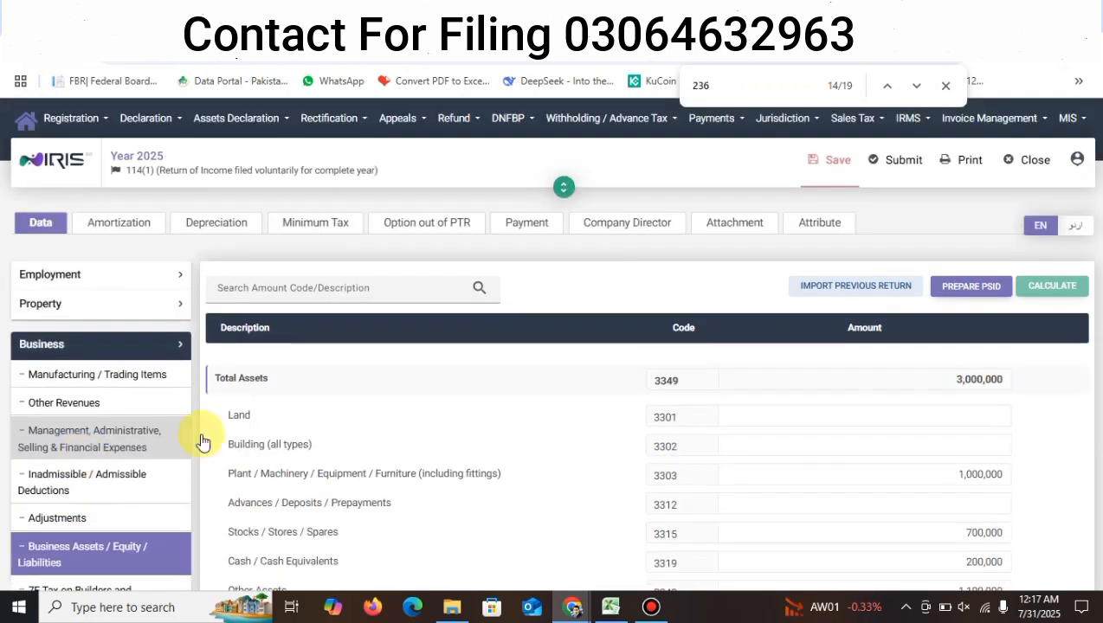
{"action": "scroll", "coordinate": [665, 414], "scroll_direction": "down", "scroll_amount": 2}
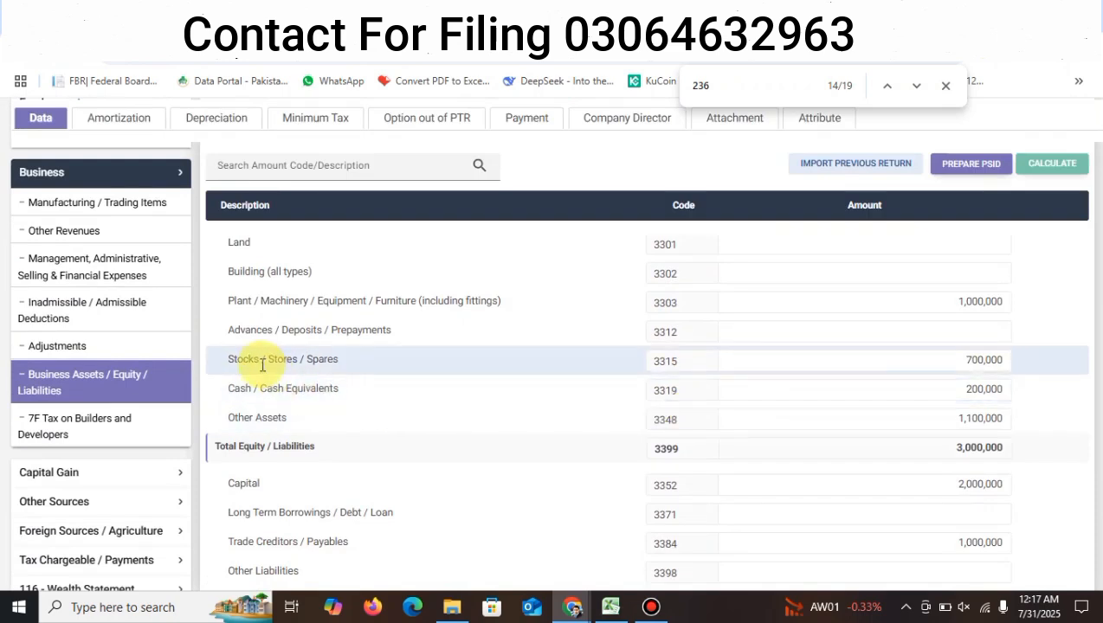
{"action": "left_click", "coordinate": [812, 390]}
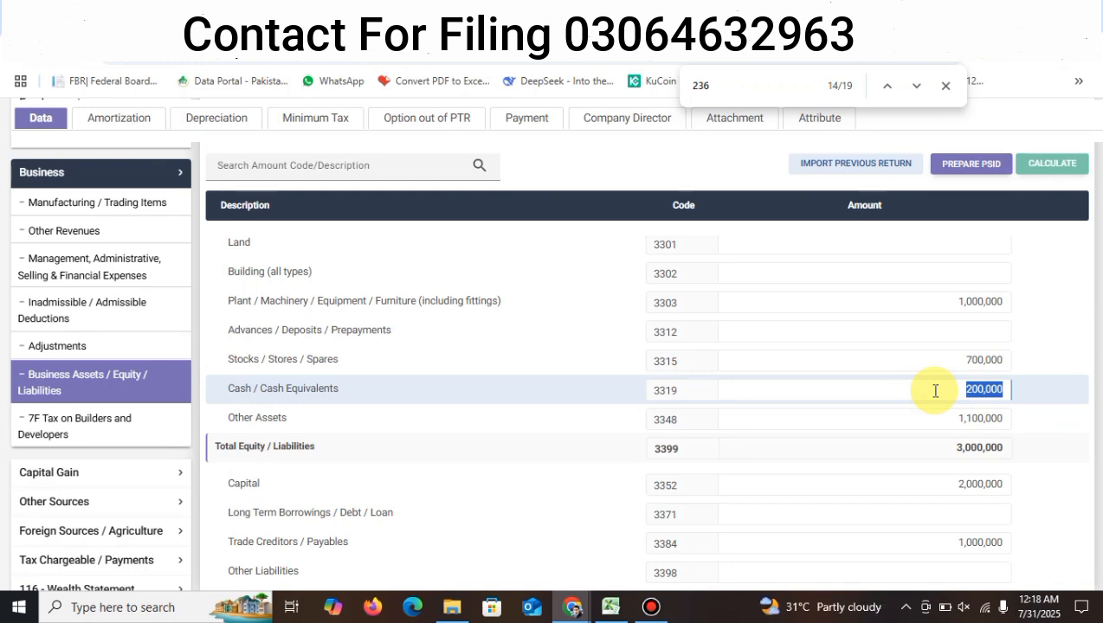
{"action": "scroll", "coordinate": [112, 511], "scroll_direction": "down", "scroll_amount": 2}
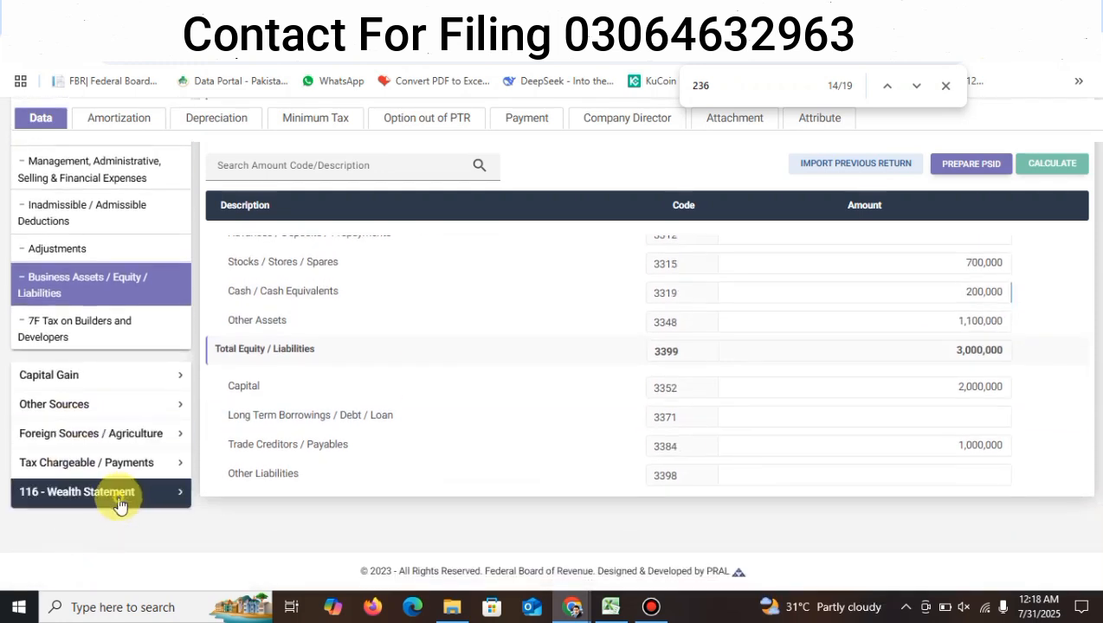
{"action": "left_click", "coordinate": [119, 494]}
{"action": "left_click", "coordinate": [82, 433]}
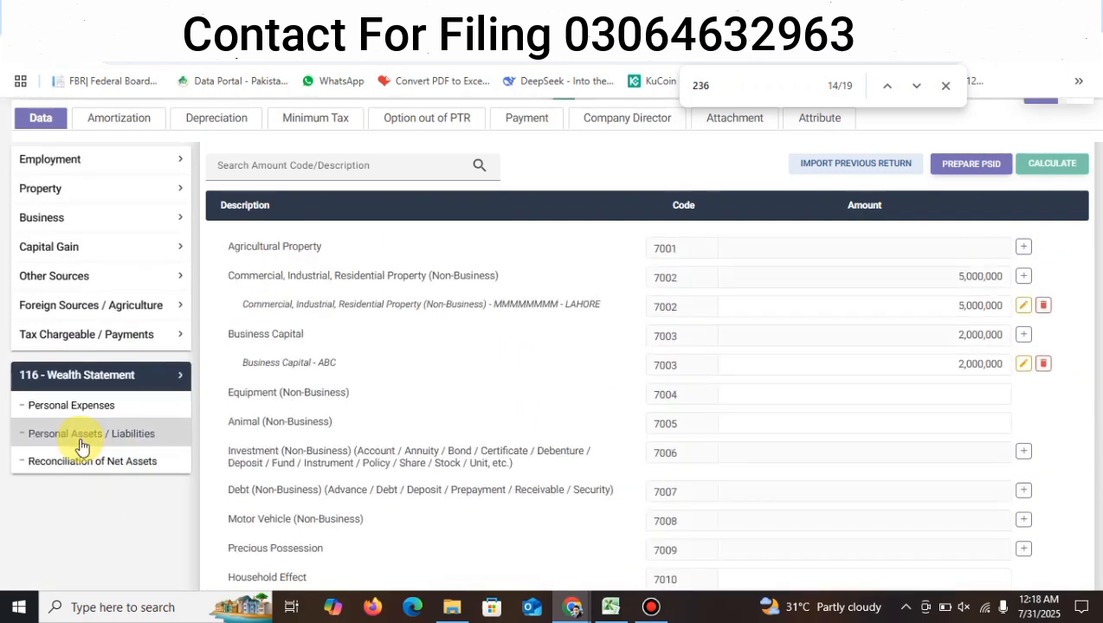
Add an Investment (Non-Business) record to the personal assets with investment KKKKKKKKKKK and contents 222222.
{"action": "scroll", "coordinate": [443, 332], "scroll_direction": "down", "scroll_amount": 3}
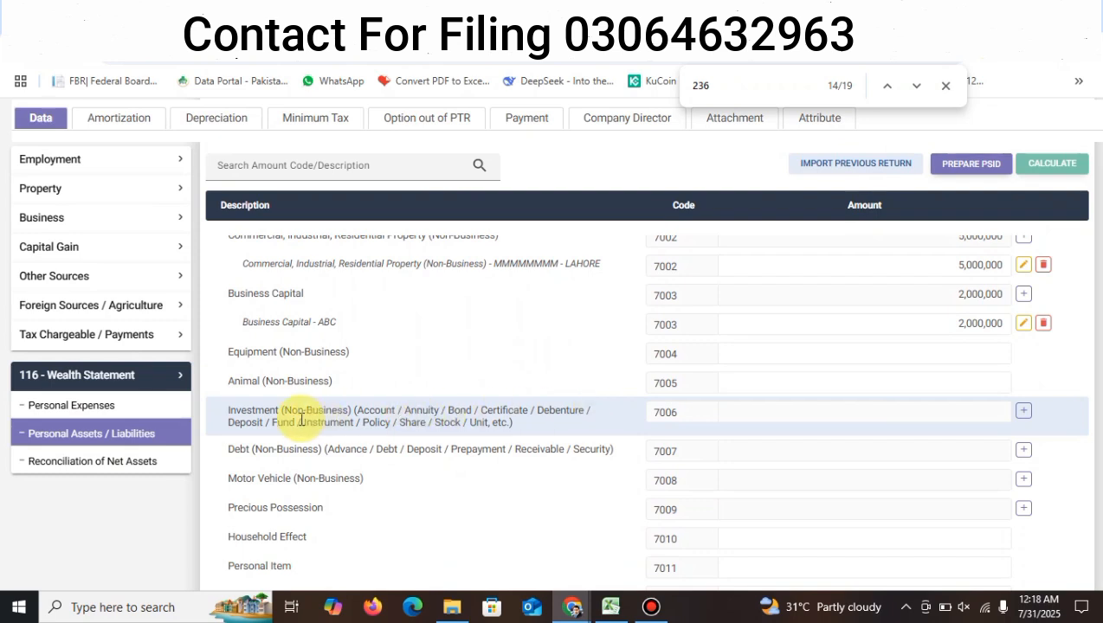
{"action": "left_click", "coordinate": [1022, 413]}
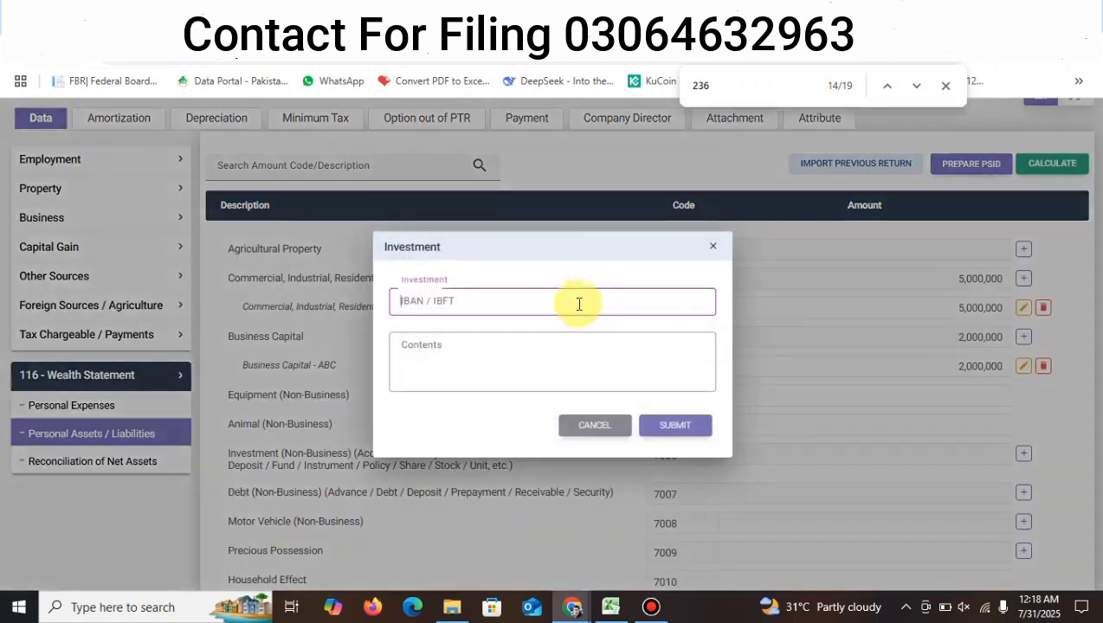
{"action": "left_click", "coordinate": [676, 429]}
{"action": "left_click", "coordinate": [629, 297]}
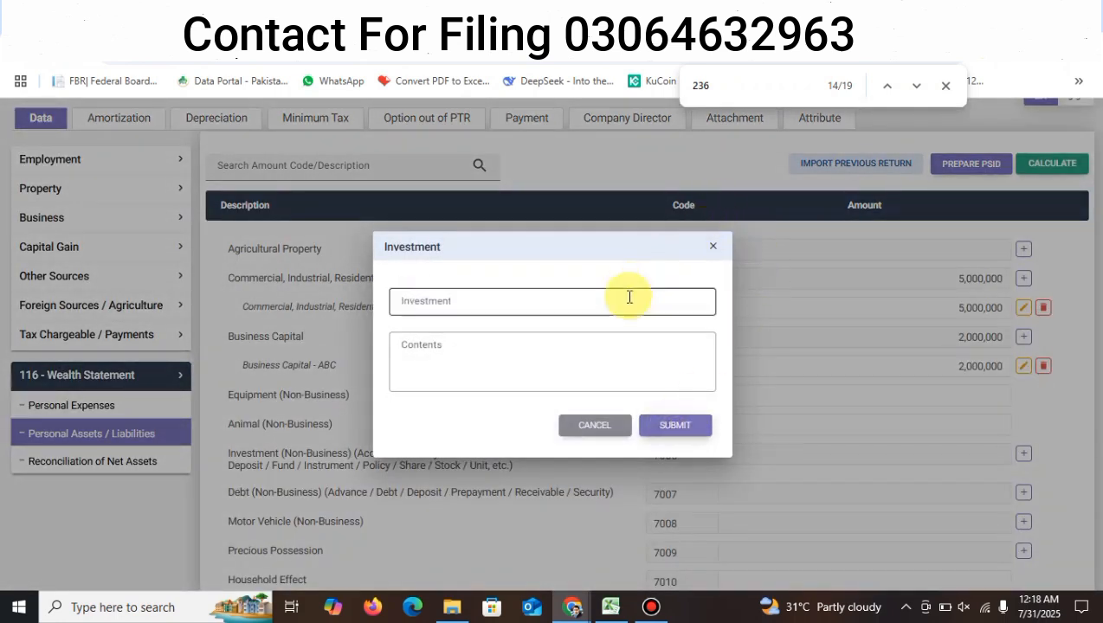
{"action": "type", "text": "KKKKKKKKKKK"}
{"action": "key", "text": "Tab"}
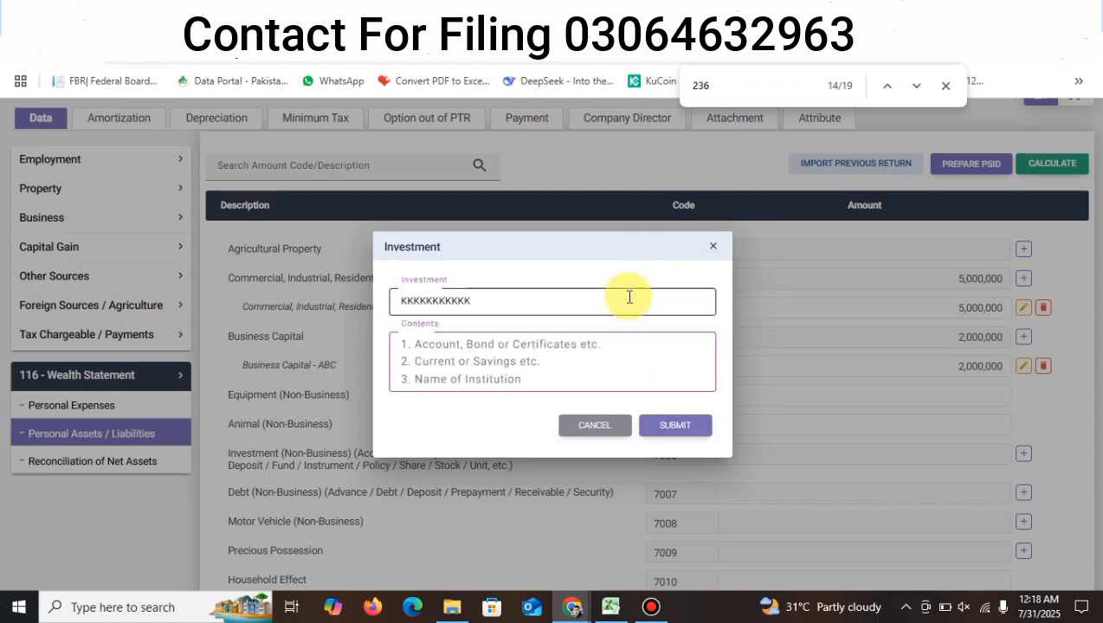
{"action": "type", "text": "222222"}
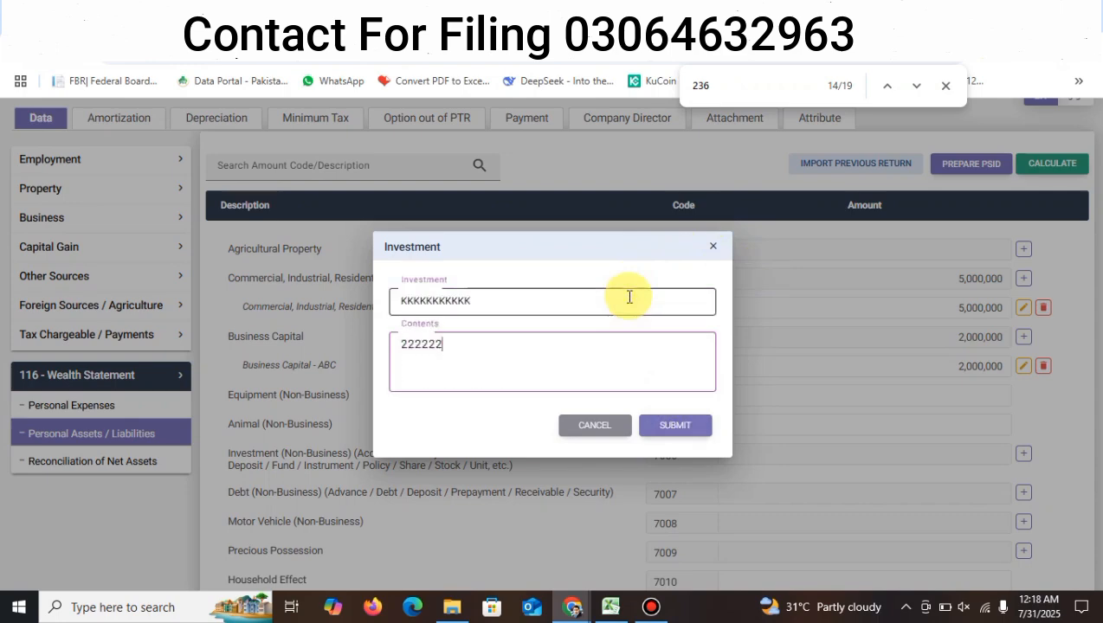
{"action": "left_click", "coordinate": [663, 428]}
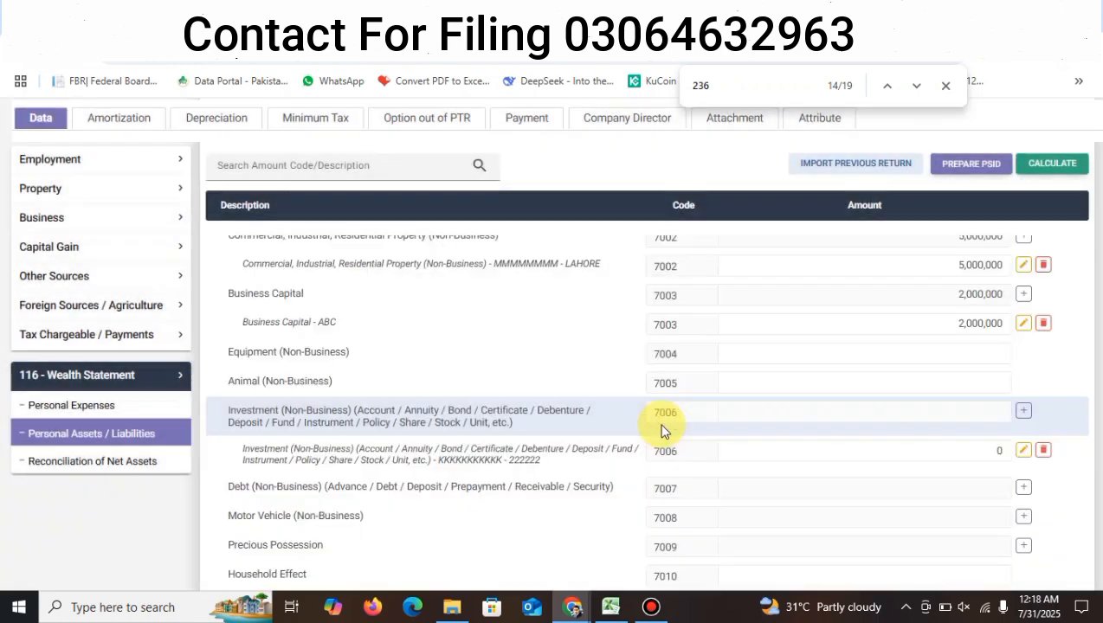
Set the KKKKKKKKKKK investment's amount to 256,000 and recalculate the wealth statement.
{"action": "left_click", "coordinate": [795, 441]}
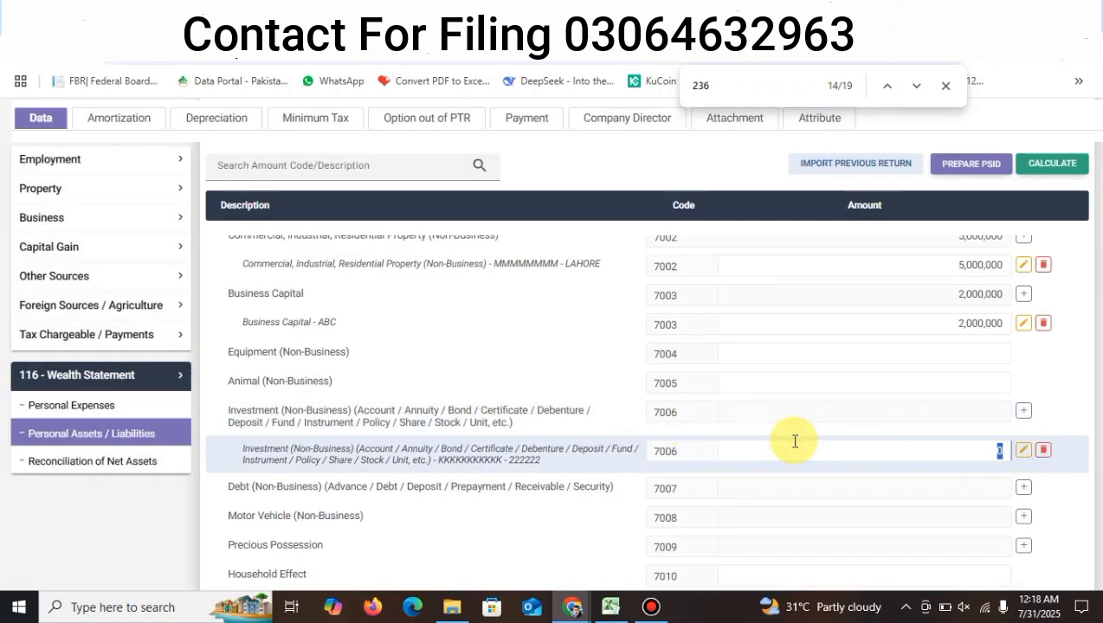
{"action": "type", "text": "2560000"}
{"action": "left_click", "coordinate": [1039, 161]}
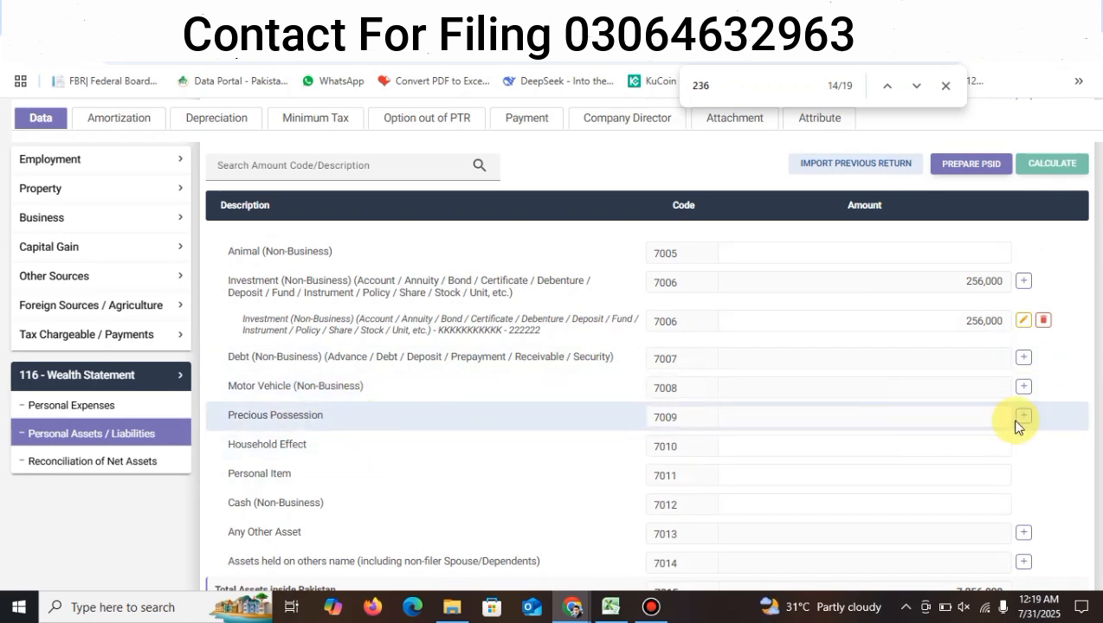
Enter 200,000 as the Personal Item amount in the personal assets and recalculate.
{"action": "scroll", "coordinate": [1019, 423], "scroll_direction": "down", "scroll_amount": 1}
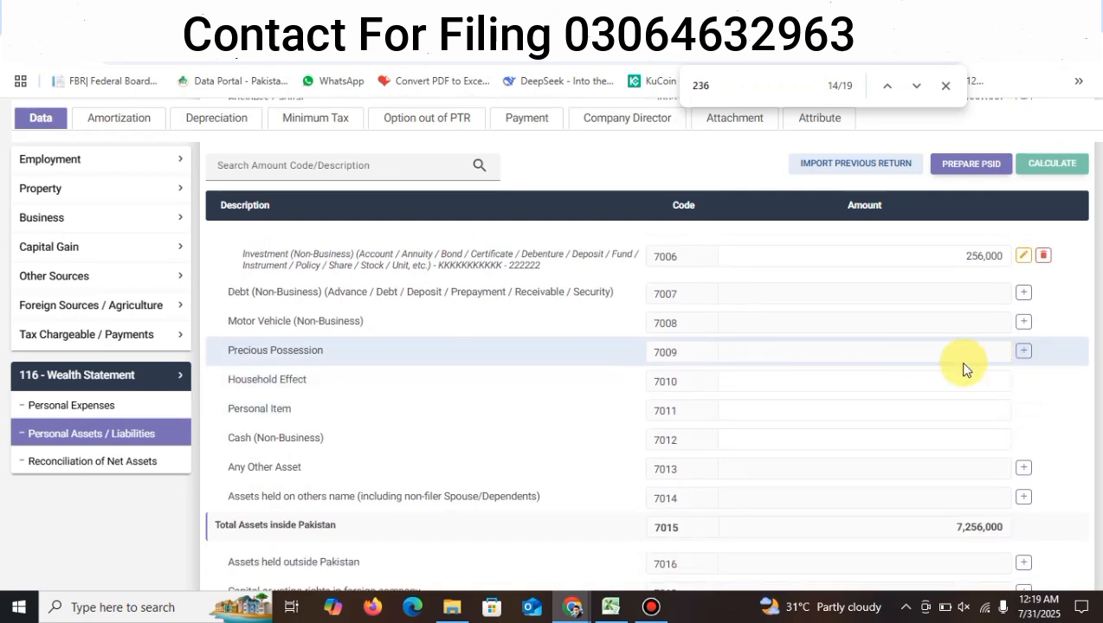
{"action": "left_click", "coordinate": [895, 381]}
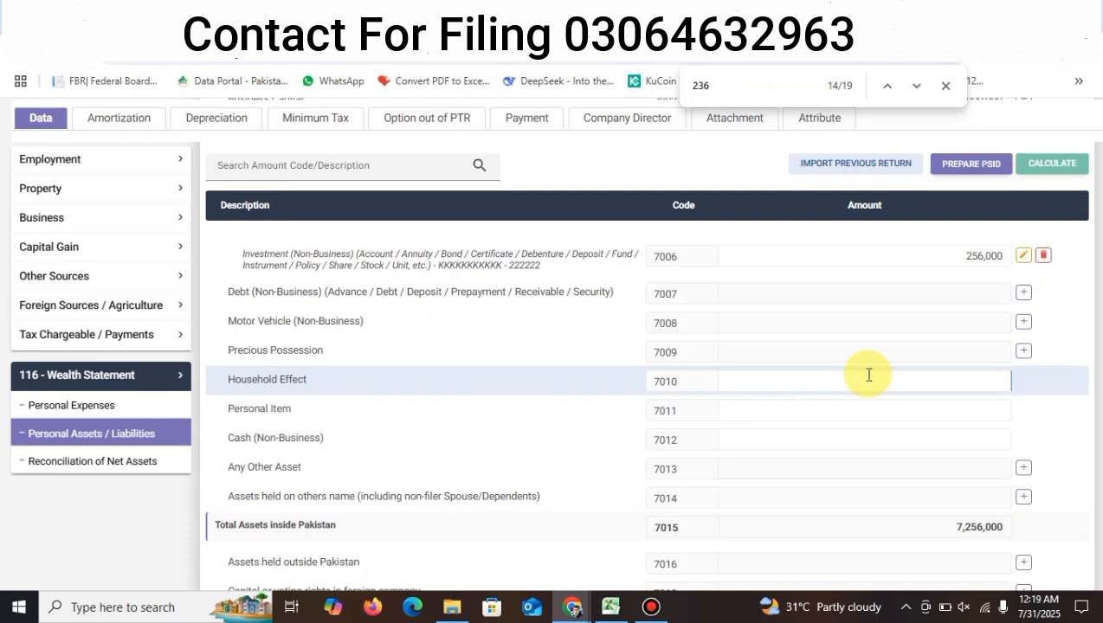
{"action": "left_click", "coordinate": [867, 414]}
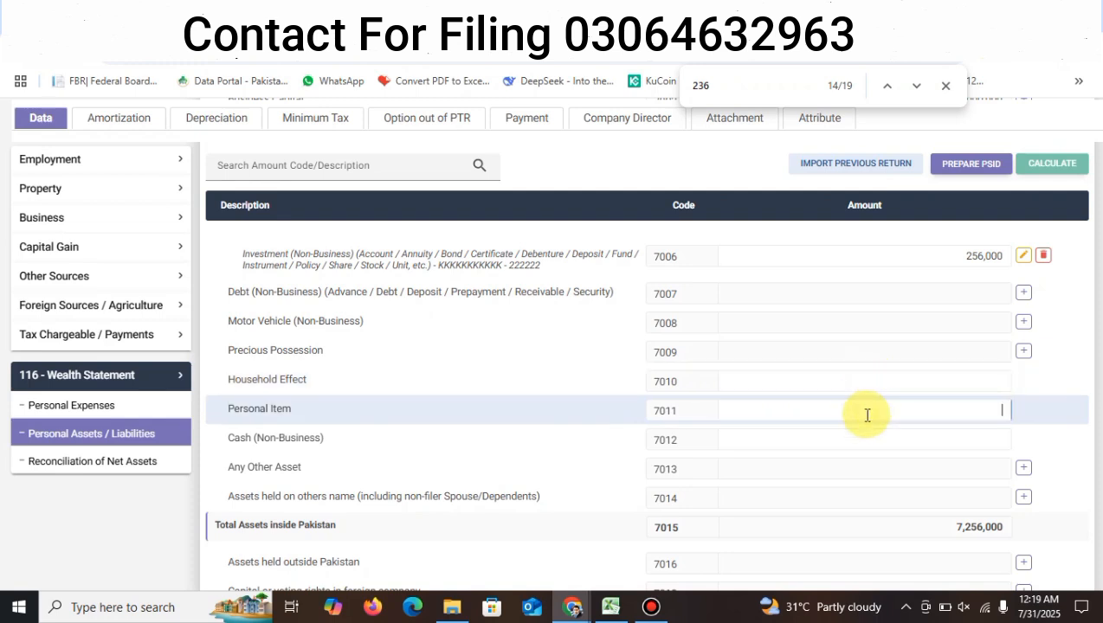
{"action": "type", "text": "2"}
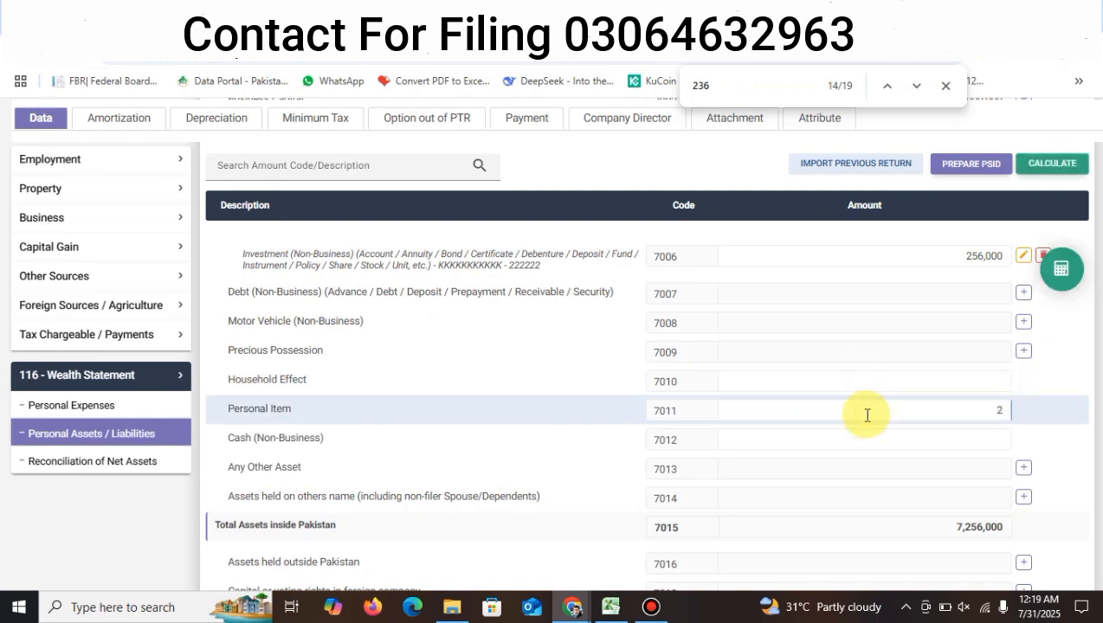
{"action": "type", "text": "00,000"}
{"action": "left_click", "coordinate": [1061, 269]}
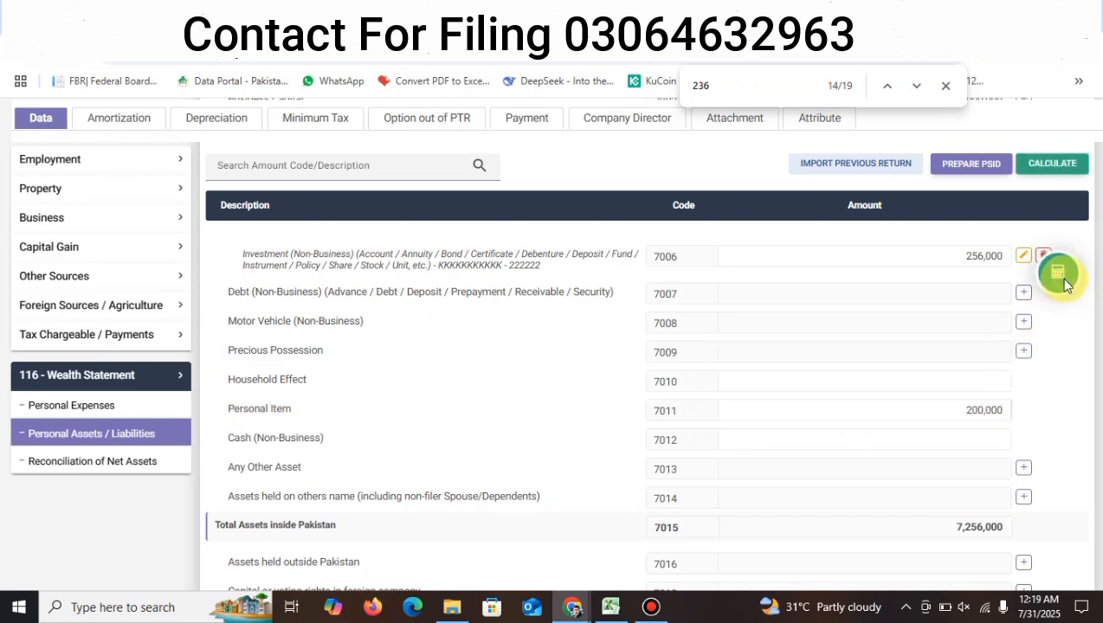
Enter 256,000 as the Cash (Non-Business) amount in the personal assets and recalculate.
{"action": "left_click", "coordinate": [924, 441]}
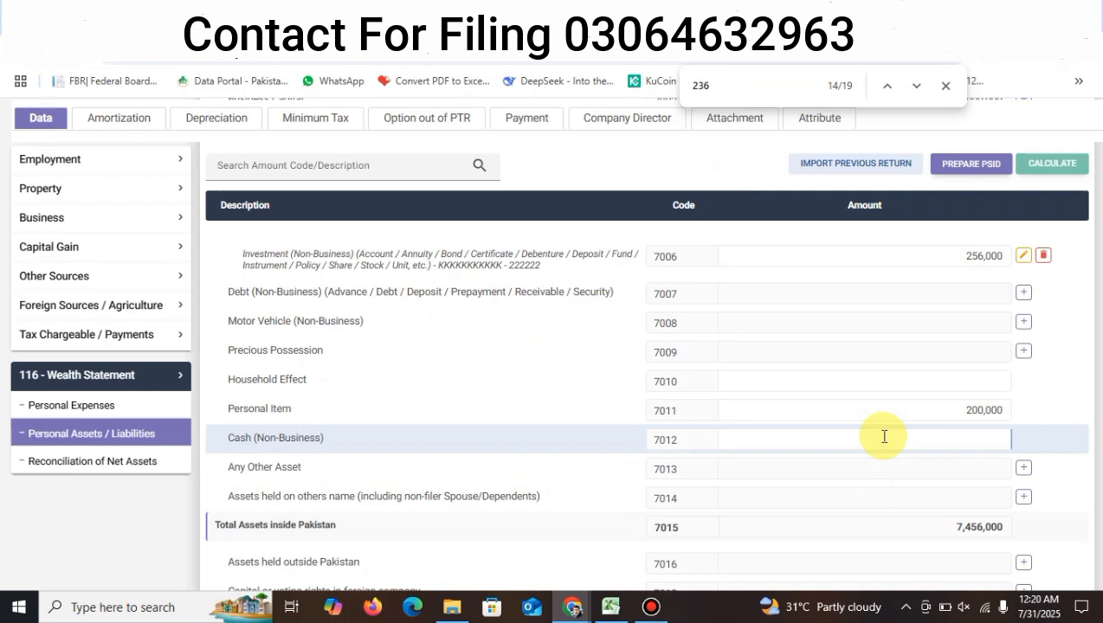
{"action": "type", "text": "25"}
{"action": "type", "text": "6,000"}
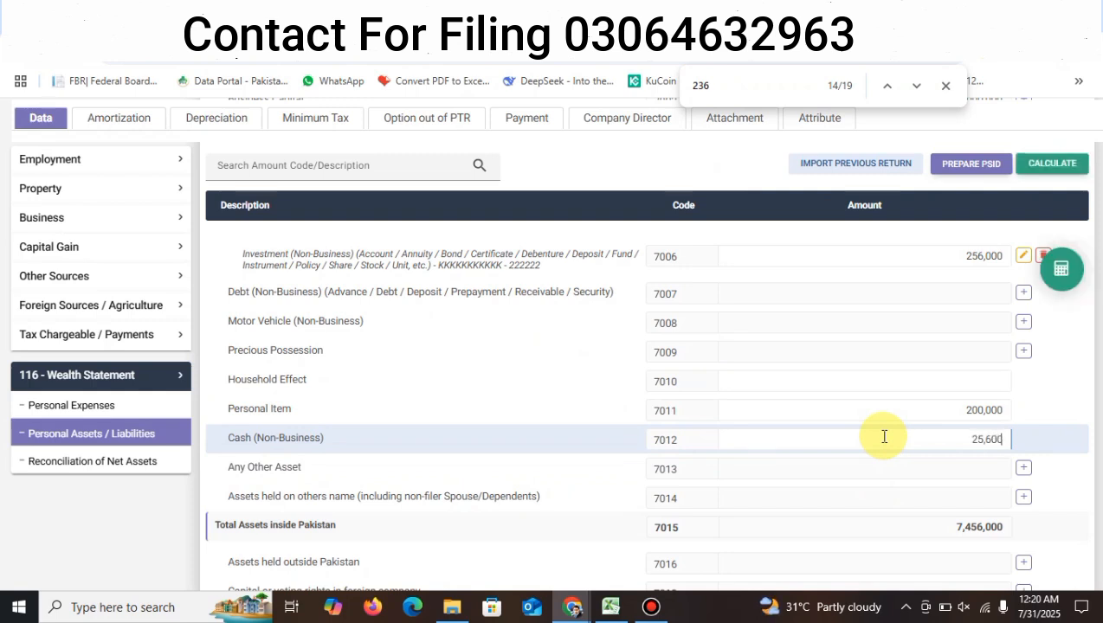
{"action": "left_click", "coordinate": [1059, 277]}
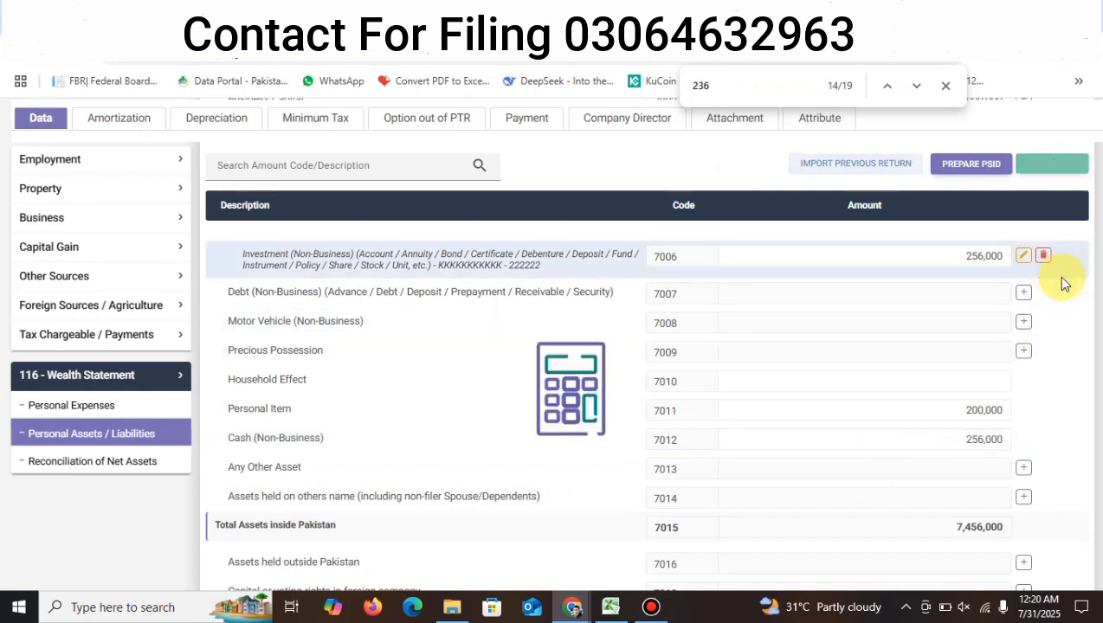
Copy the Unreconciled Amount from the Reconciliation of Net Assets.
{"action": "left_click", "coordinate": [67, 461]}
{"action": "scroll", "coordinate": [671, 381], "scroll_direction": "down", "scroll_amount": 5}
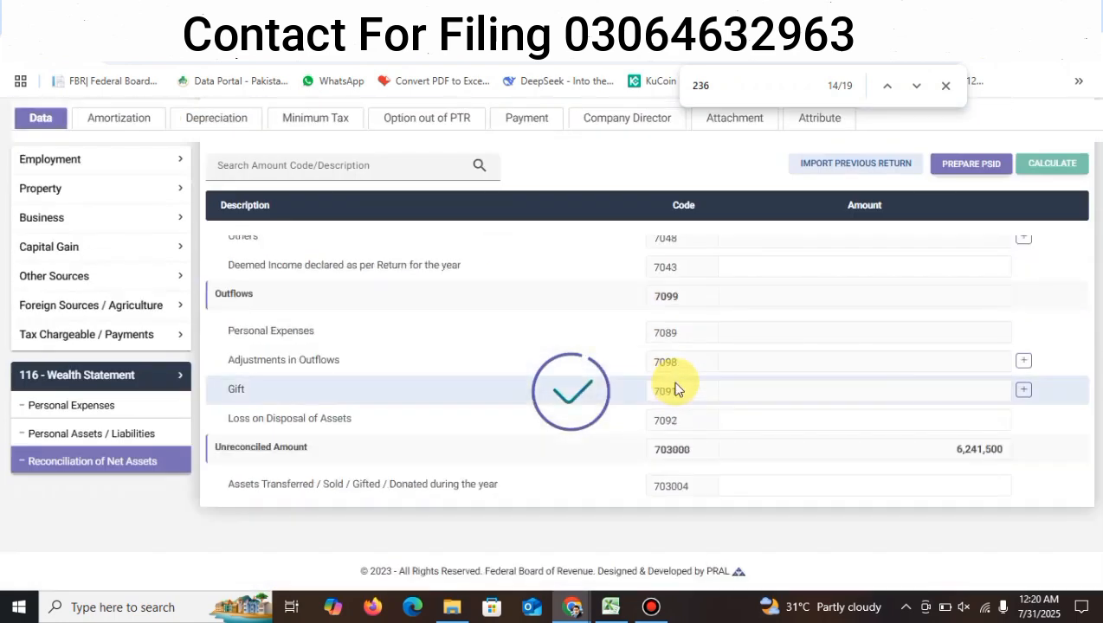
{"action": "double_click", "coordinate": [968, 454]}
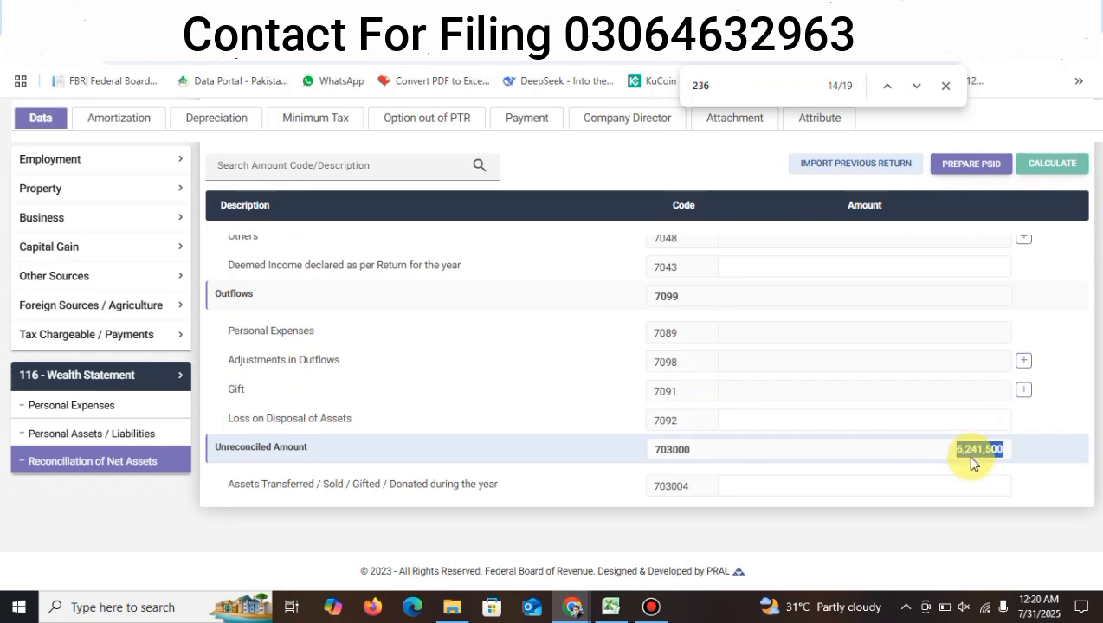
{"action": "left_click", "coordinate": [950, 456]}
{"action": "double_click", "coordinate": [965, 450]}
{"action": "key", "text": "ctrl+c"}
Paste the copied 6,241,500 as Net Assets Previous Year, recalculate, and check the Increase / Decrease in Assets and the Unreconciled Amount.
{"action": "scroll", "coordinate": [966, 452], "scroll_direction": "up", "scroll_amount": 10}
{"action": "left_click", "coordinate": [898, 416]}
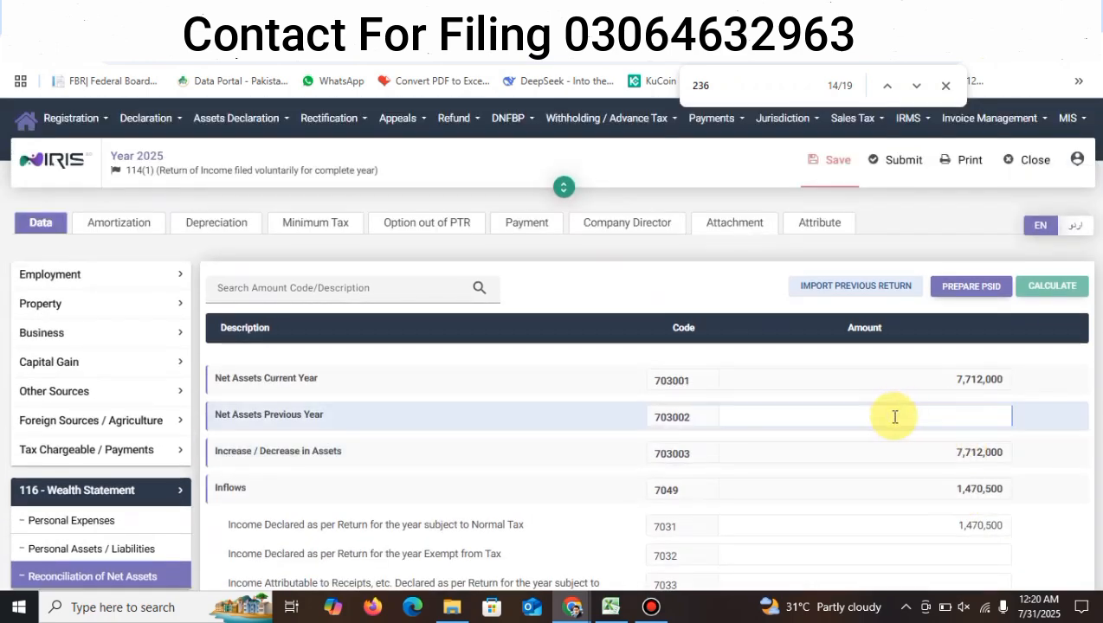
{"action": "key", "text": "ctrl+v"}
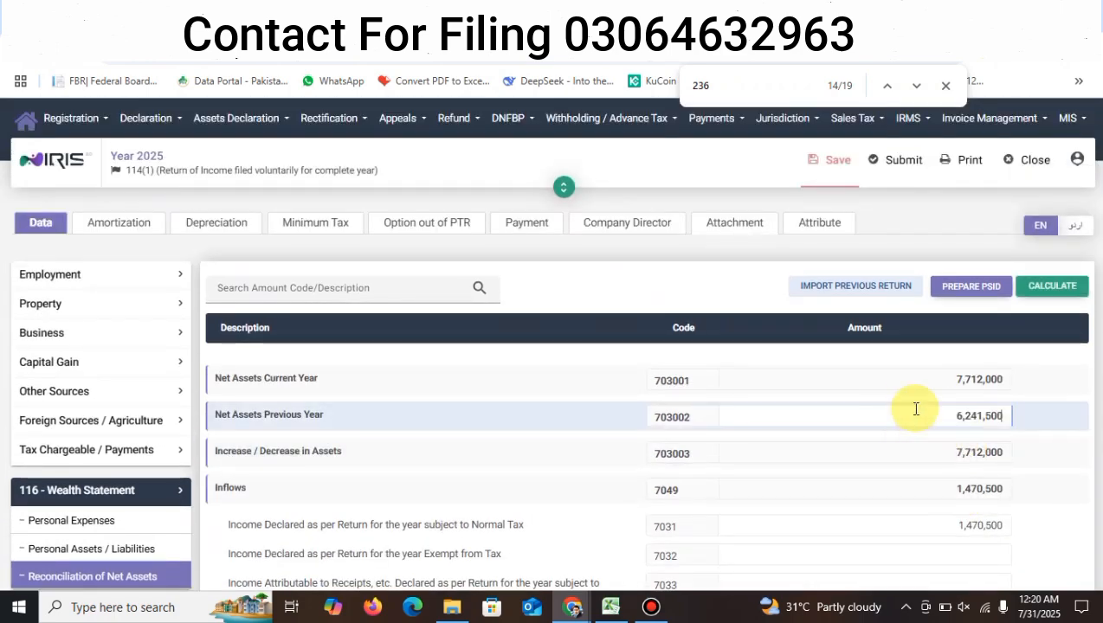
{"action": "left_click", "coordinate": [1052, 286]}
{"action": "scroll", "coordinate": [1005, 364], "scroll_direction": "down", "scroll_amount": 5}
{"action": "scroll", "coordinate": [978, 459], "scroll_direction": "down", "scroll_amount": 1}
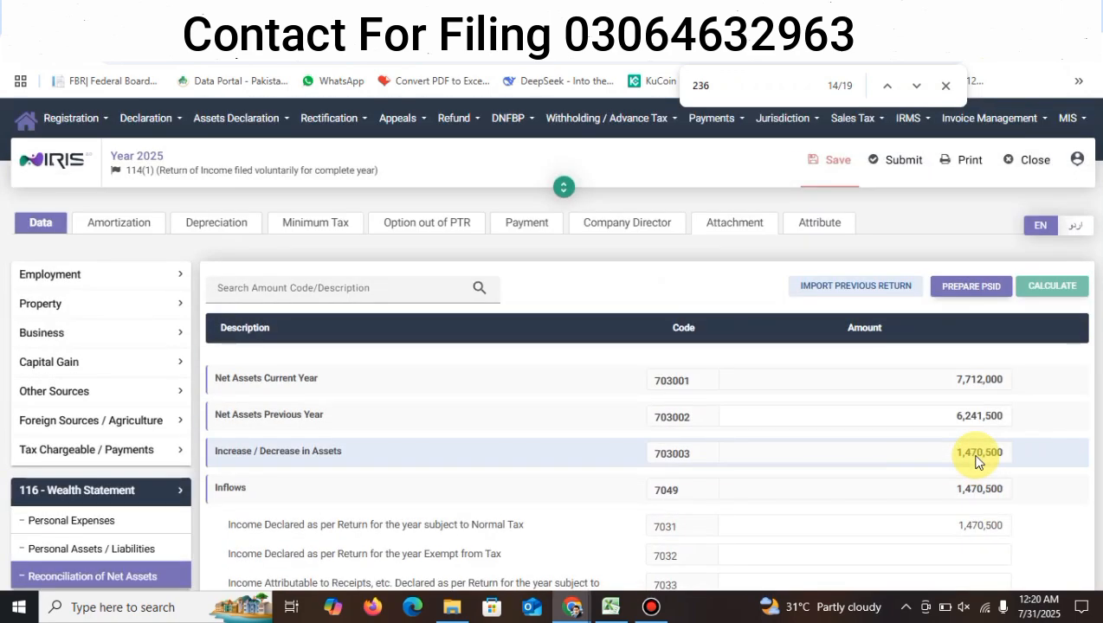
{"action": "double_click", "coordinate": [951, 417]}
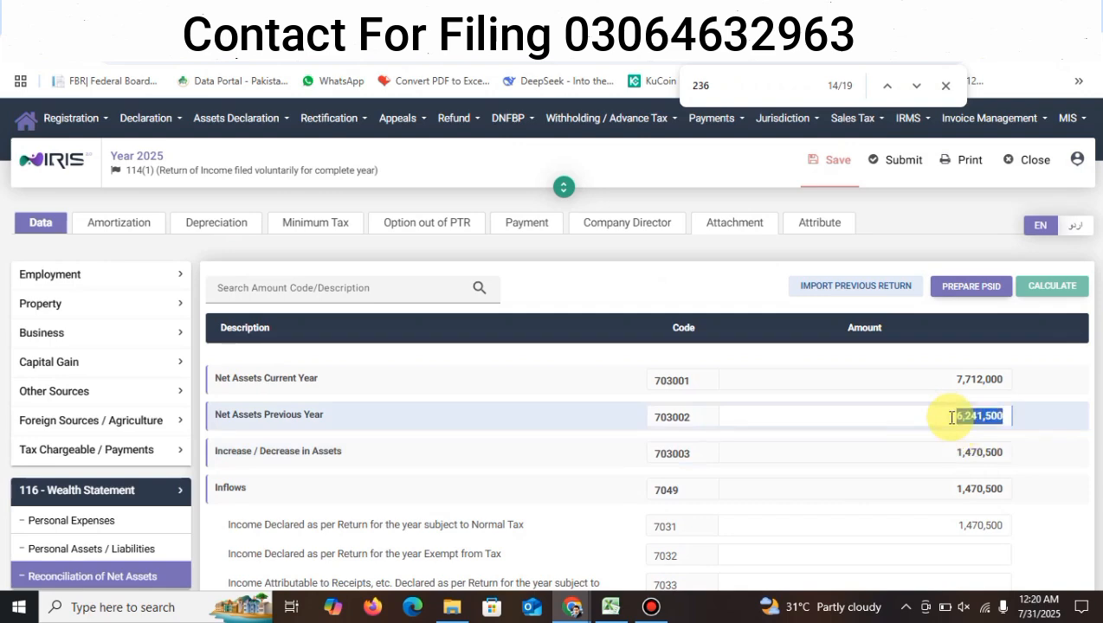
{"action": "scroll", "coordinate": [951, 417], "scroll_direction": "down", "scroll_amount": 5}
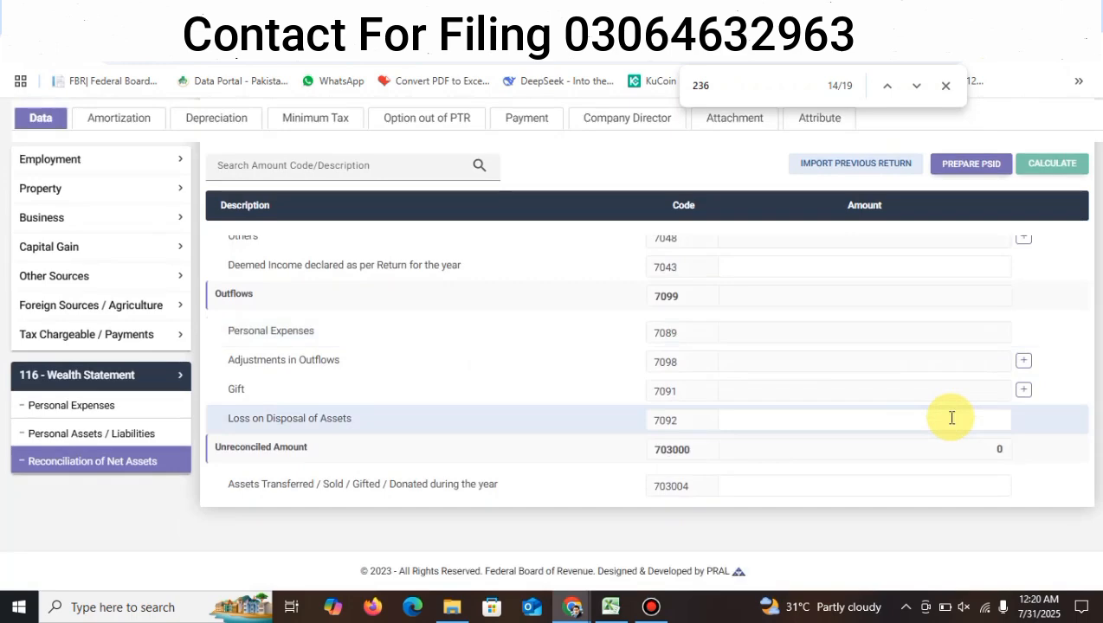
{"action": "scroll", "coordinate": [952, 418], "scroll_direction": "up", "scroll_amount": 5}
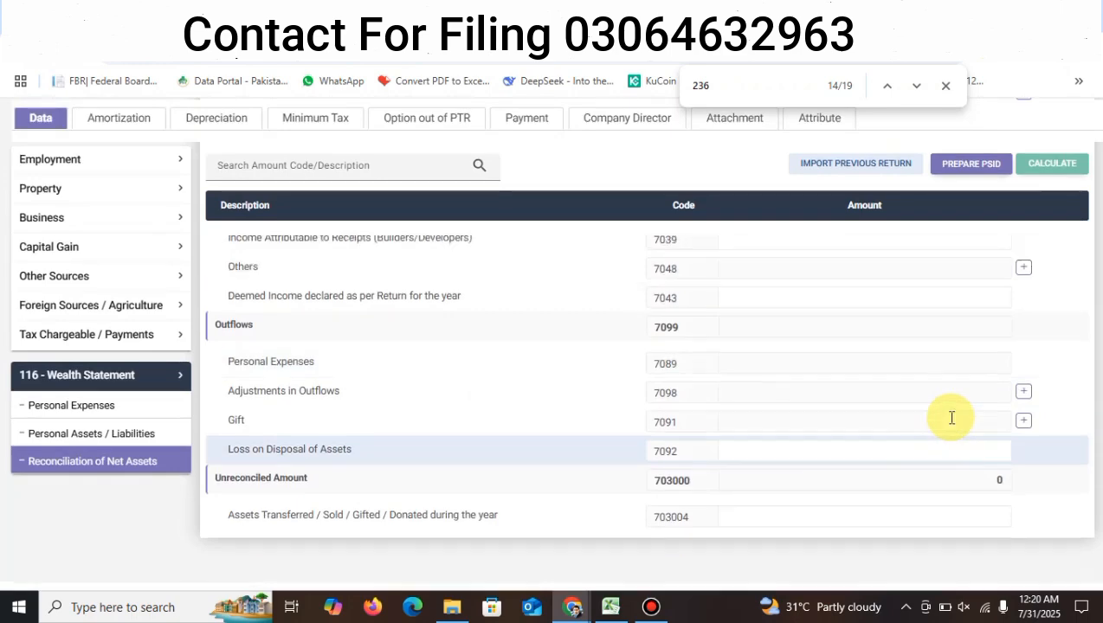
{"action": "scroll", "coordinate": [951, 417], "scroll_direction": "down", "scroll_amount": 5}
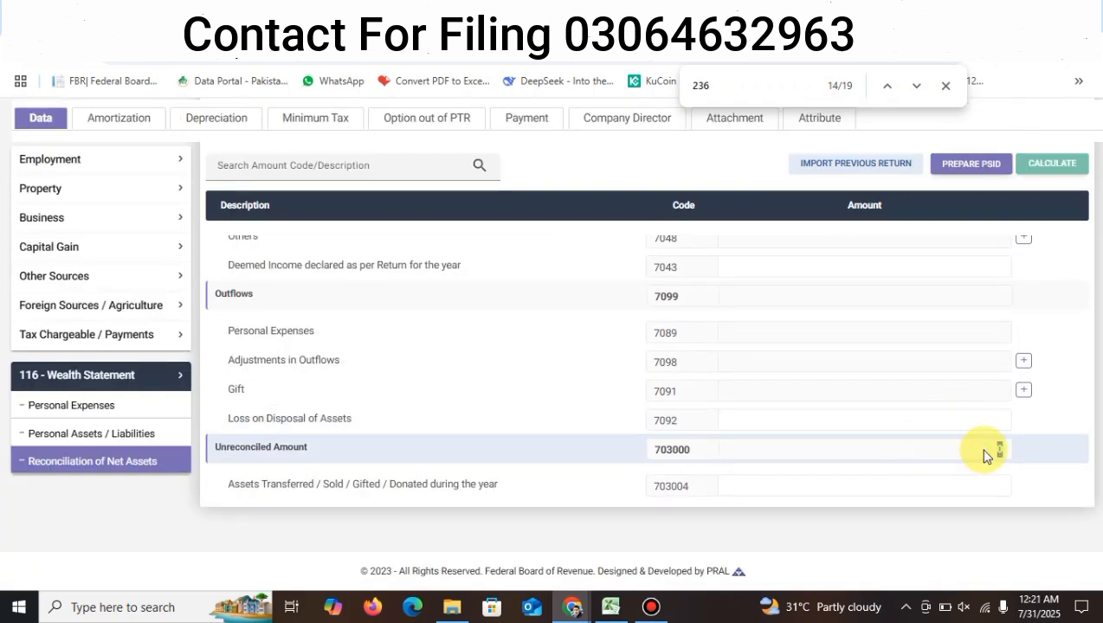
Clear the Cash (Non-Business) amount in Personal Assets / Liabilities and recalculate.
{"action": "left_click", "coordinate": [57, 438]}
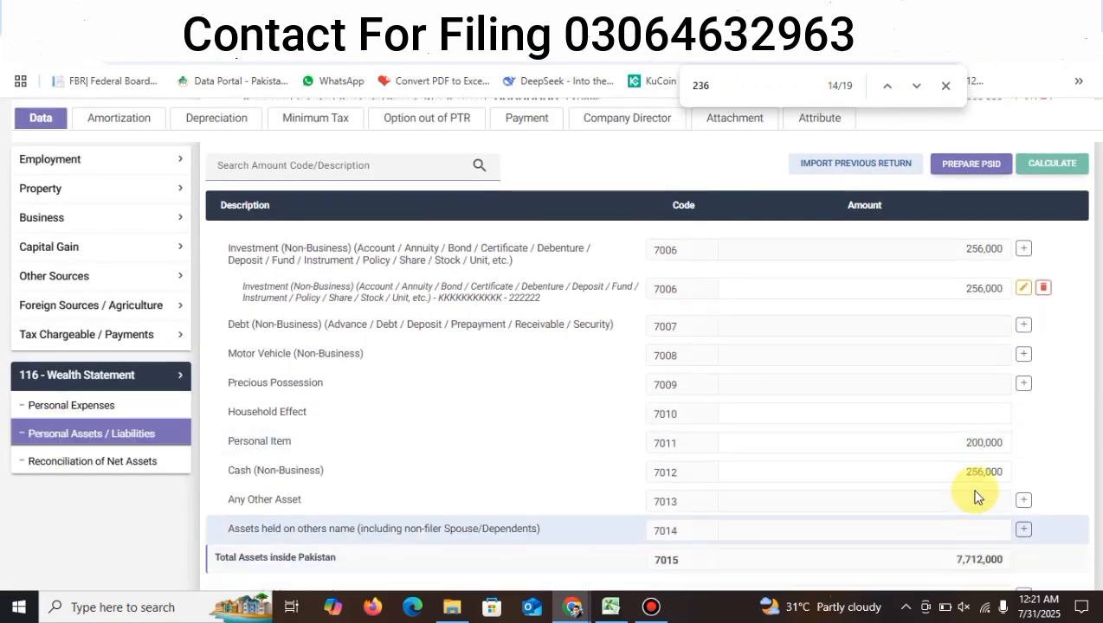
{"action": "left_click", "coordinate": [953, 472]}
{"action": "key", "text": "BackSpace"}
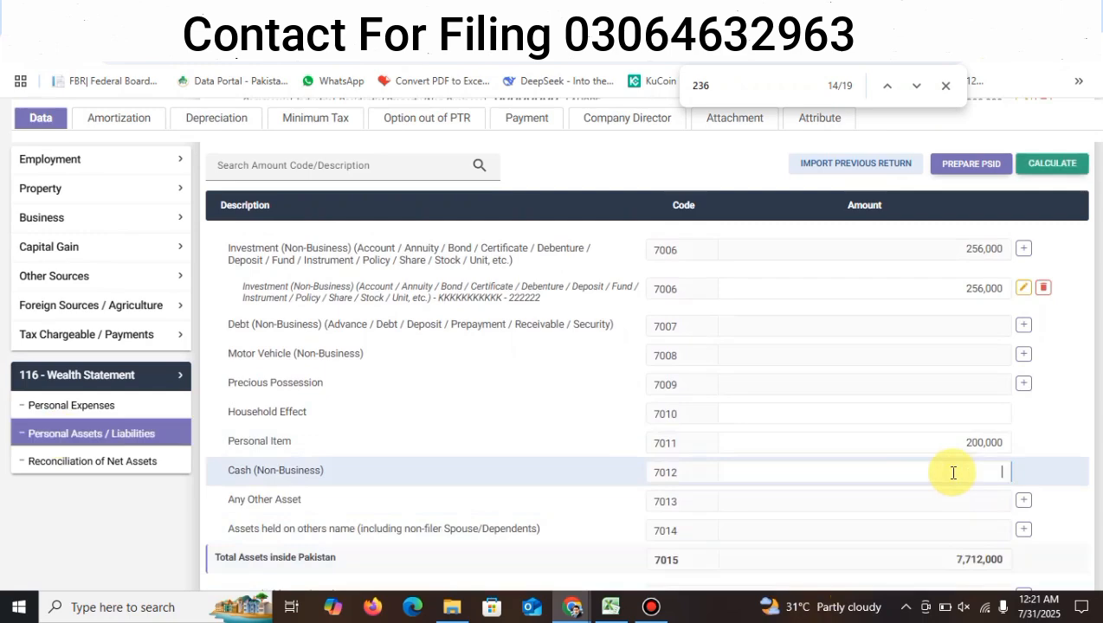
{"action": "left_click", "coordinate": [1061, 166]}
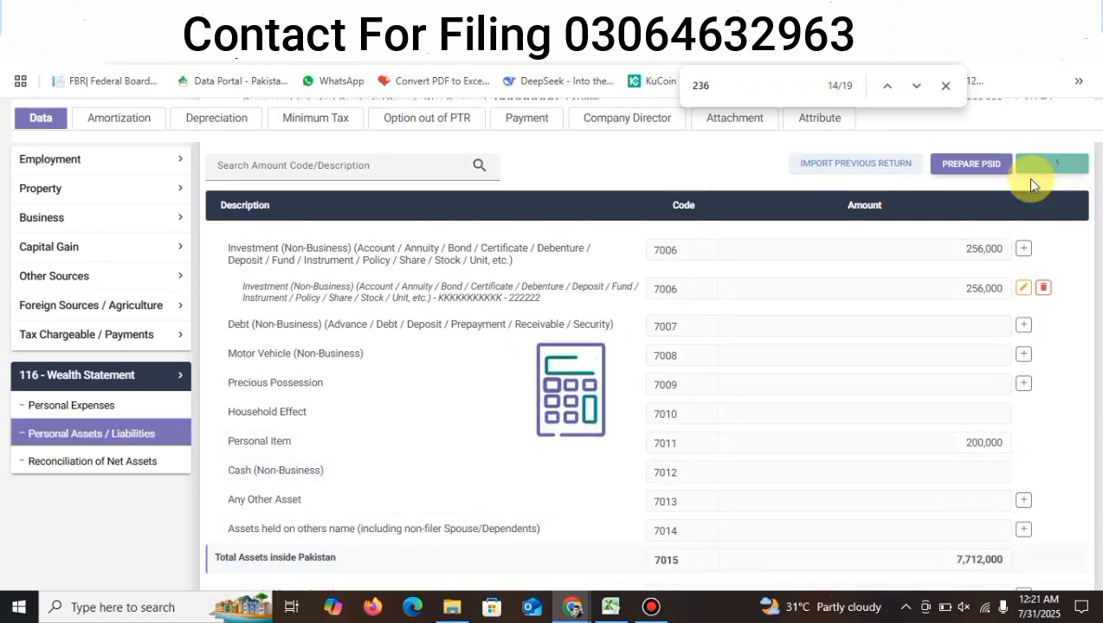
Return to the Reconciliation of Net Assets and copy the digits of the Unreconciled Amount without the minus sign.
{"action": "left_click", "coordinate": [145, 463]}
{"action": "scroll", "coordinate": [822, 371], "scroll_direction": "down", "scroll_amount": 10}
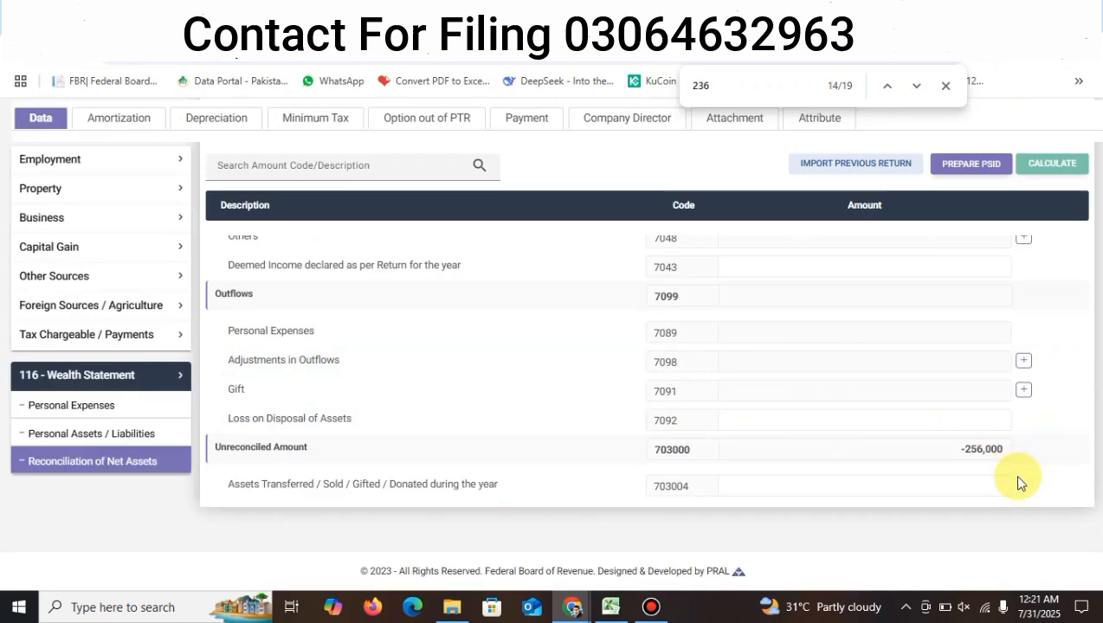
{"action": "double_click", "coordinate": [980, 451]}
{"action": "key", "text": "ctrl+c"}
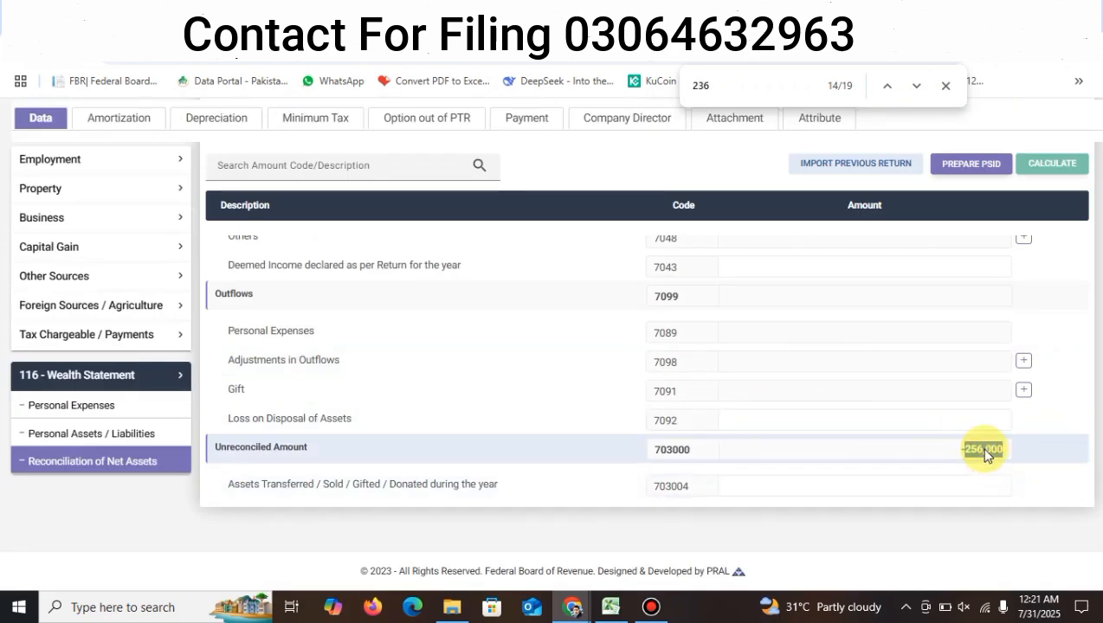
Paste 256,000 as the Cash (Non-Business) amount, recalculate, and check the Unreconciled Amount in the Reconciliation of Net Assets.
{"action": "left_click", "coordinate": [143, 443]}
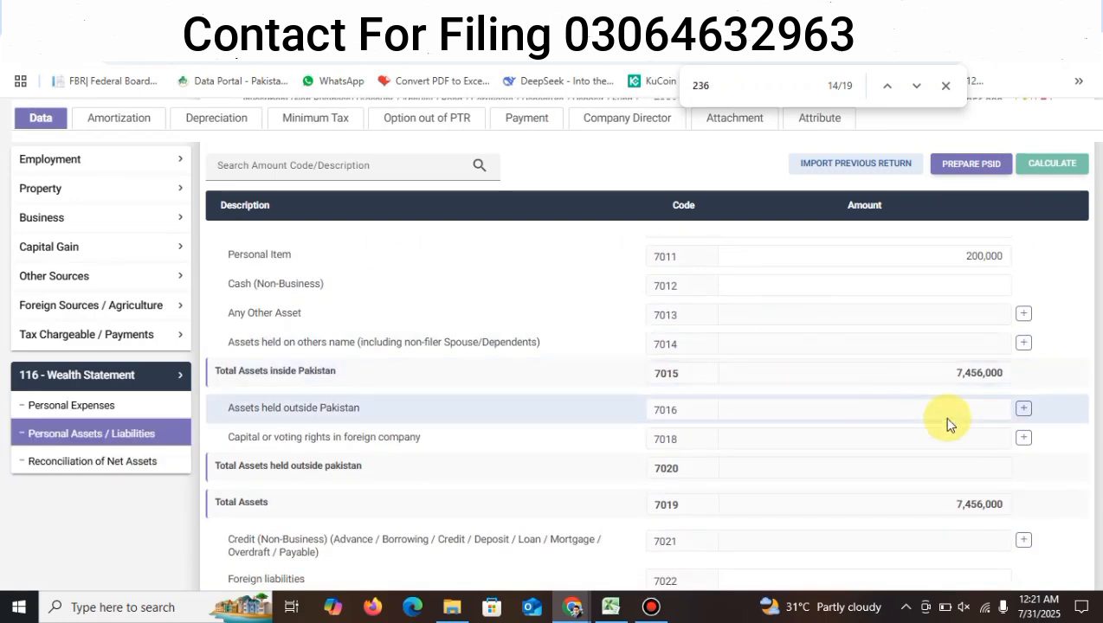
{"action": "left_click", "coordinate": [910, 282]}
{"action": "key", "text": "ctrl+v"}
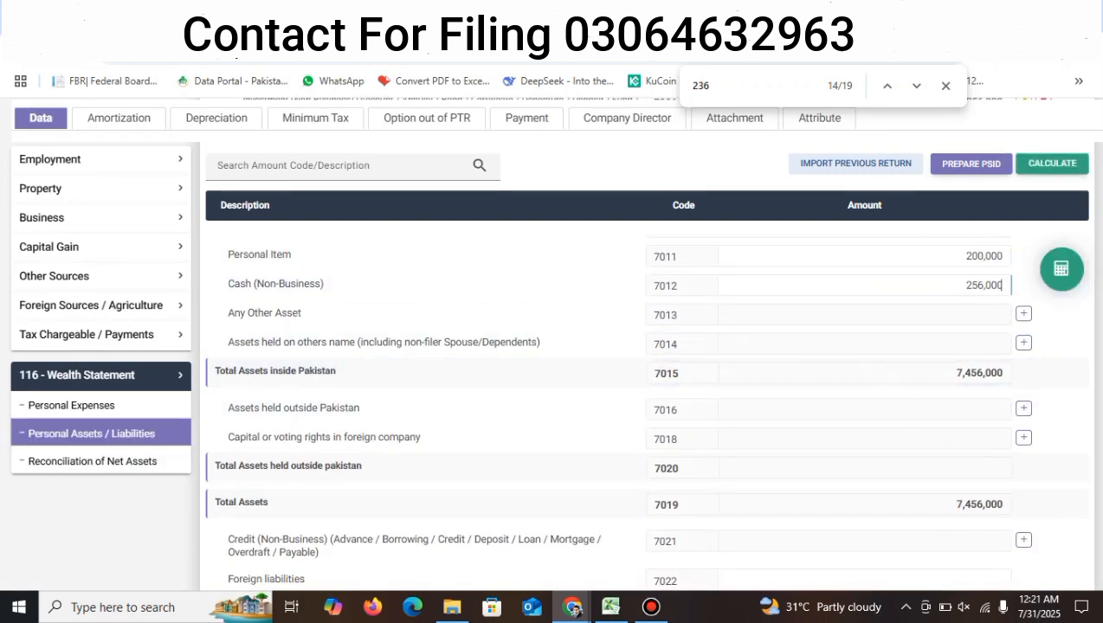
{"action": "left_click", "coordinate": [1050, 277]}
{"action": "left_click", "coordinate": [113, 464]}
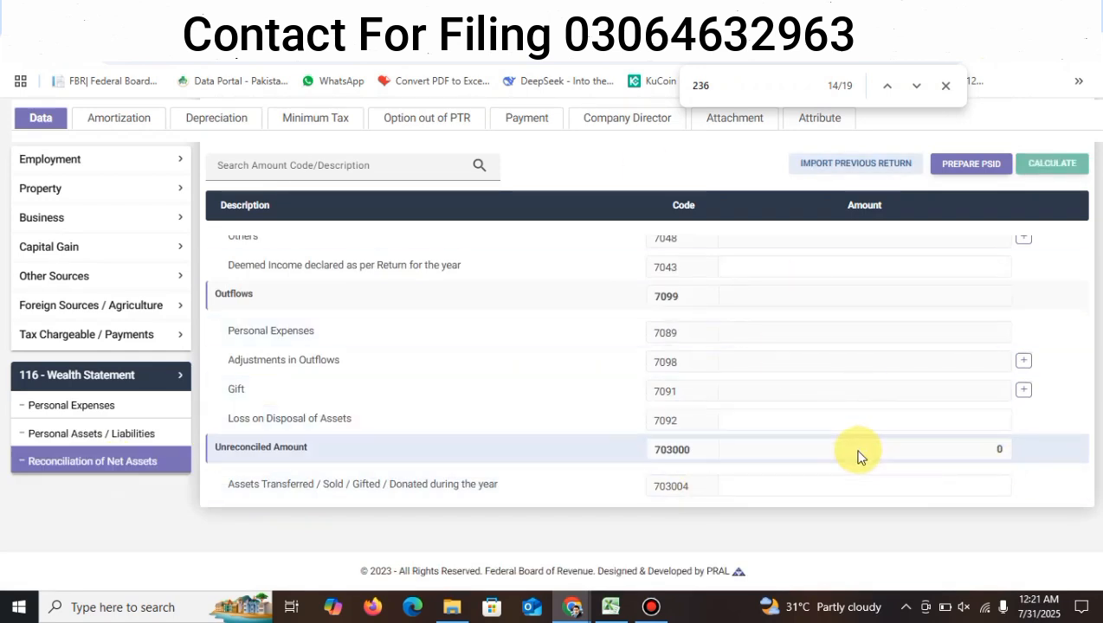
Look through the expense heads in Personal Expenses of the Wealth Statement, down to Other Personal / Household Expenses.
{"action": "left_click", "coordinate": [54, 406]}
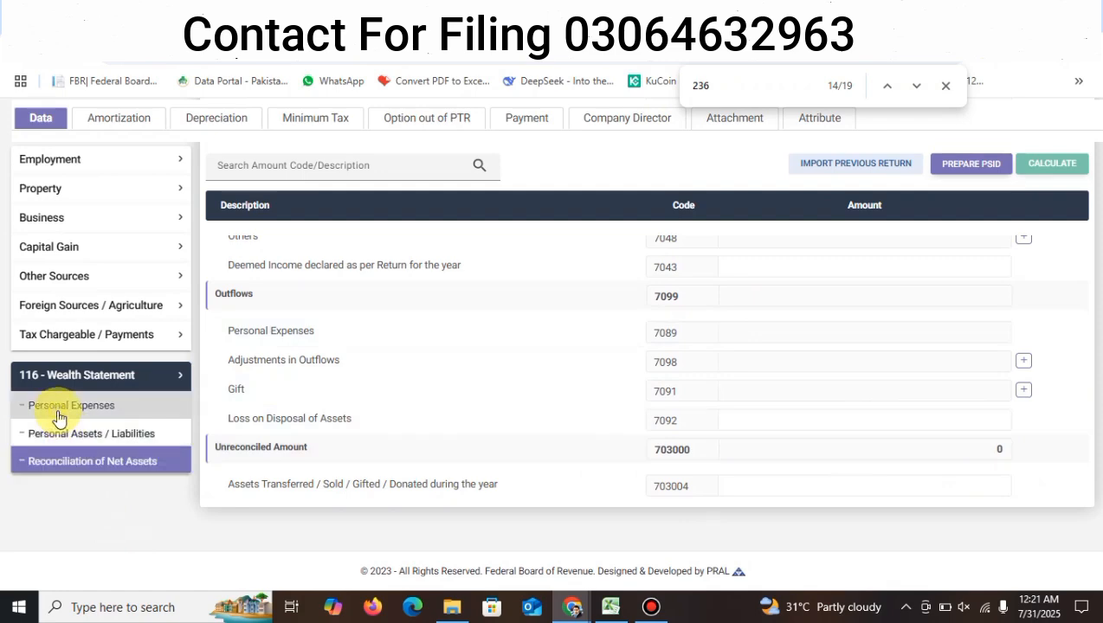
{"action": "scroll", "coordinate": [700, 412], "scroll_direction": "down", "scroll_amount": 5}
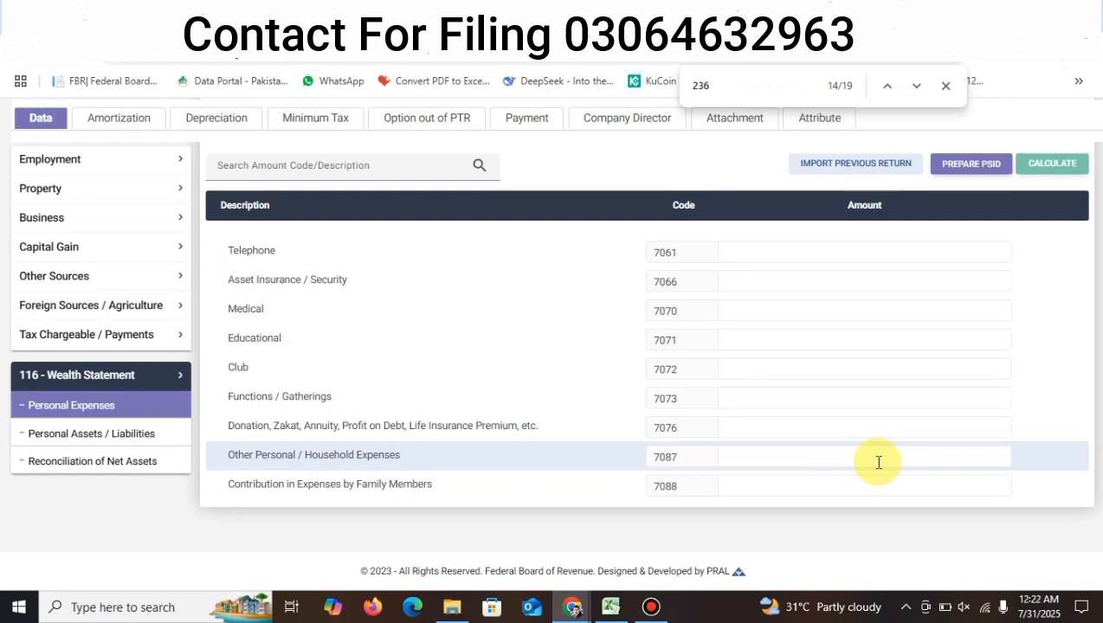
{"action": "left_click", "coordinate": [878, 462]}
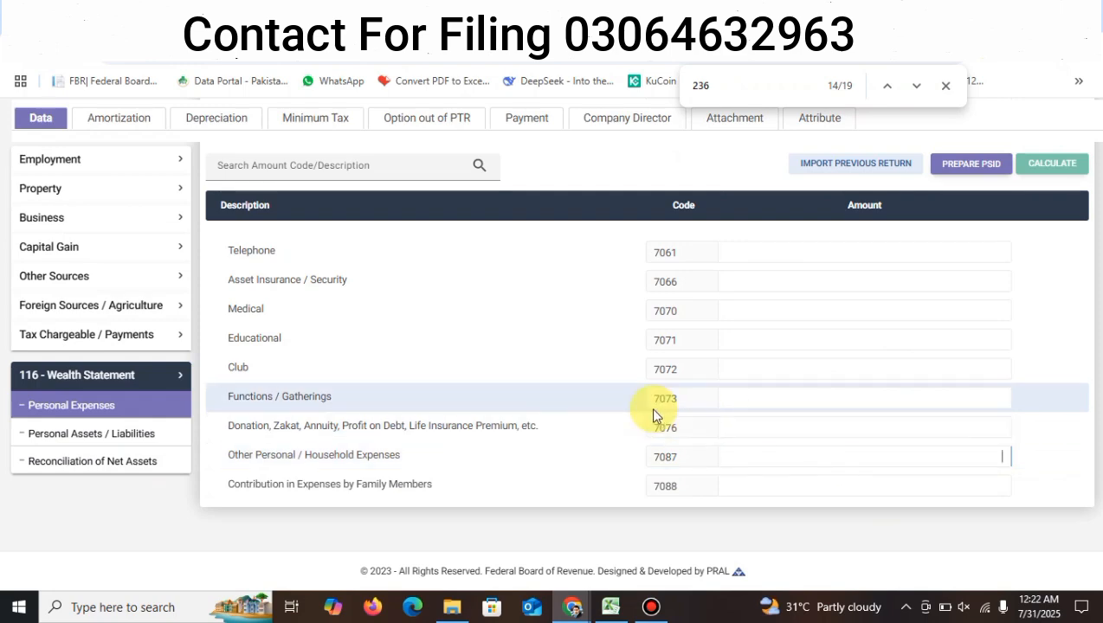
{"action": "scroll", "coordinate": [549, 369], "scroll_direction": "up", "scroll_amount": 5}
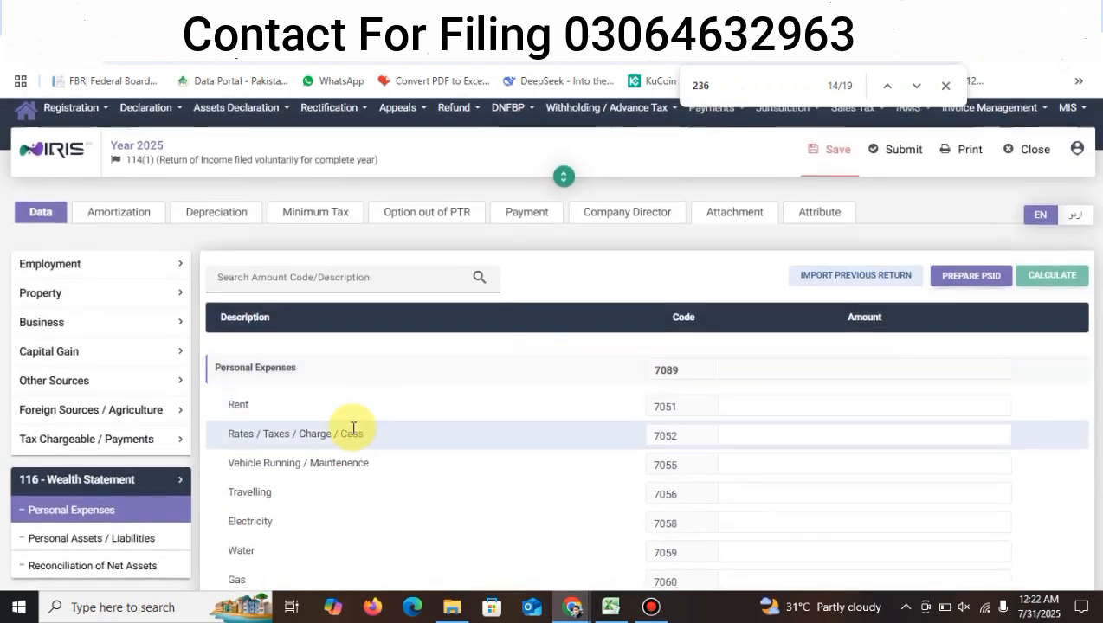
{"action": "scroll", "coordinate": [329, 432], "scroll_direction": "down", "scroll_amount": 5}
Review the Reconciliation of Net Assets and the property listed in Personal Assets / Liabilities.
{"action": "left_click", "coordinate": [147, 461]}
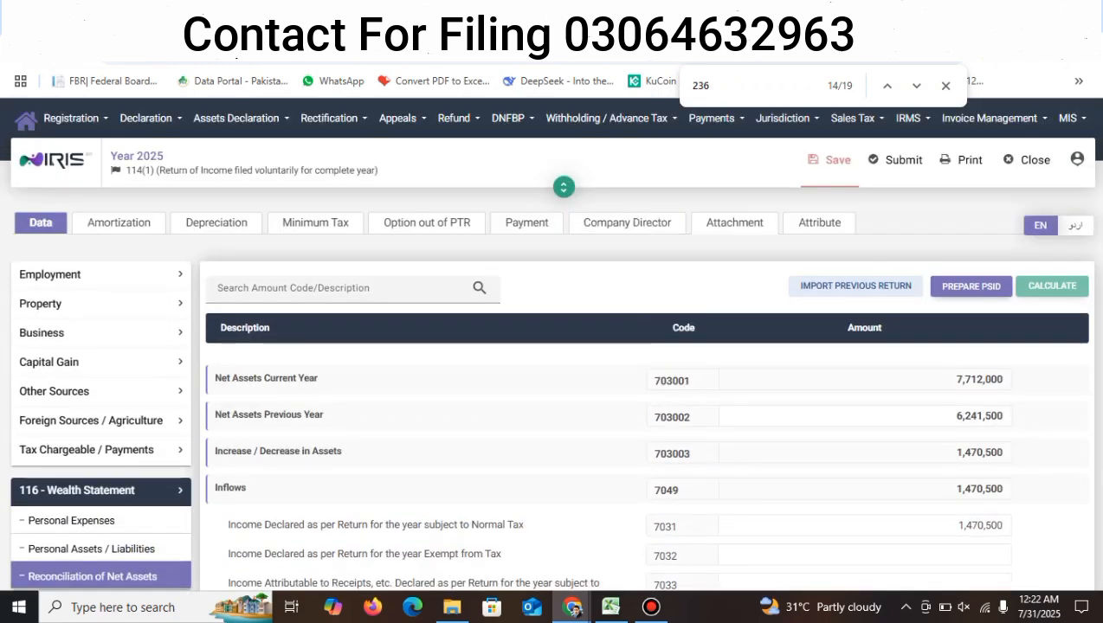
{"action": "key", "text": "Escape"}
{"action": "scroll", "coordinate": [91, 518], "scroll_direction": "down", "scroll_amount": 4}
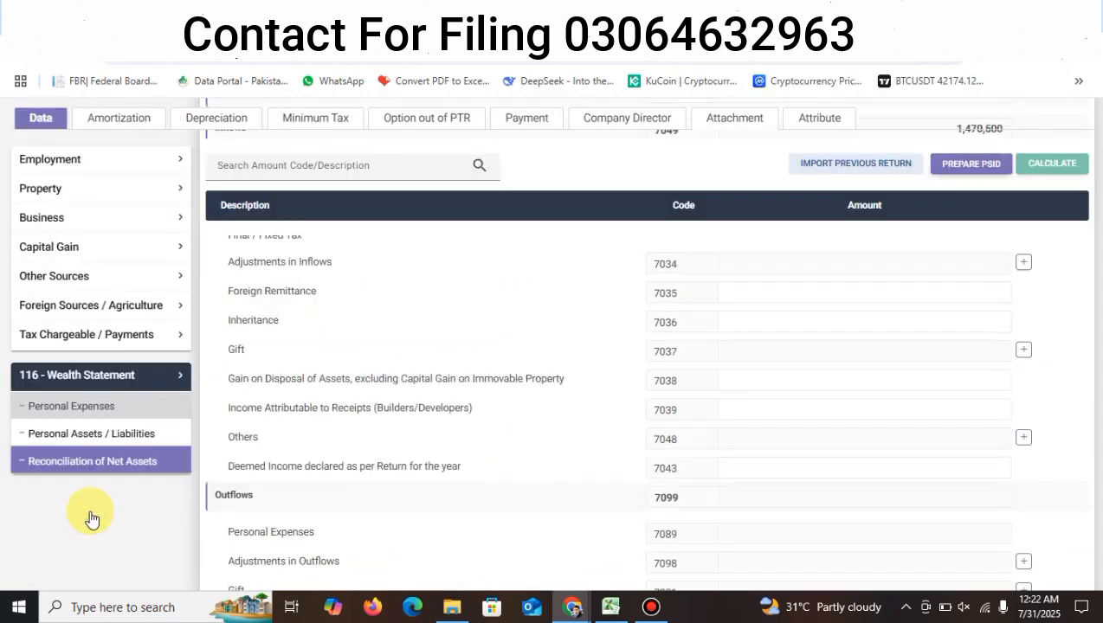
{"action": "scroll", "coordinate": [91, 518], "scroll_direction": "down", "scroll_amount": 2}
{"action": "left_click", "coordinate": [104, 437]}
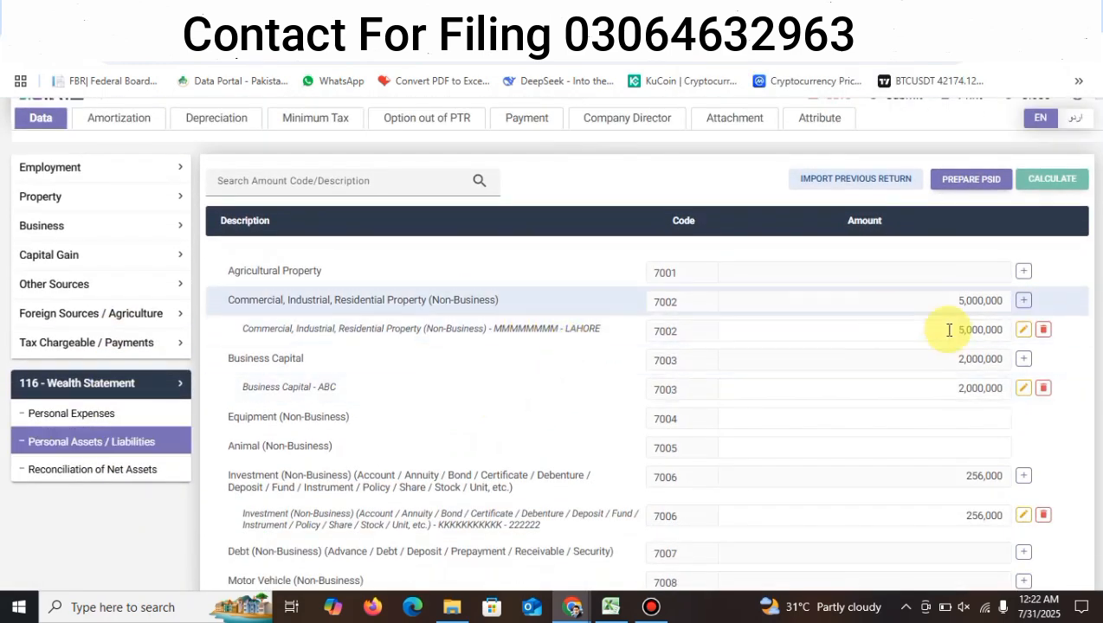
Start a Residential Property entry in Capital Assets under Tax Chargeable / Payments, with a total area of 1 Kanal.
{"action": "left_click", "coordinate": [96, 350]}
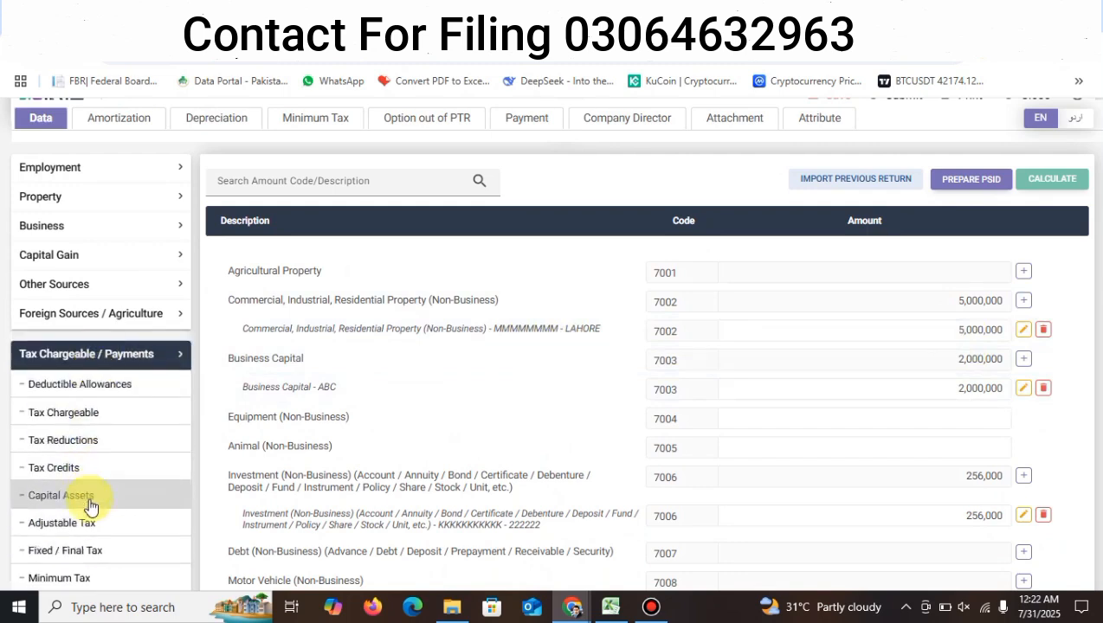
{"action": "left_click", "coordinate": [104, 500]}
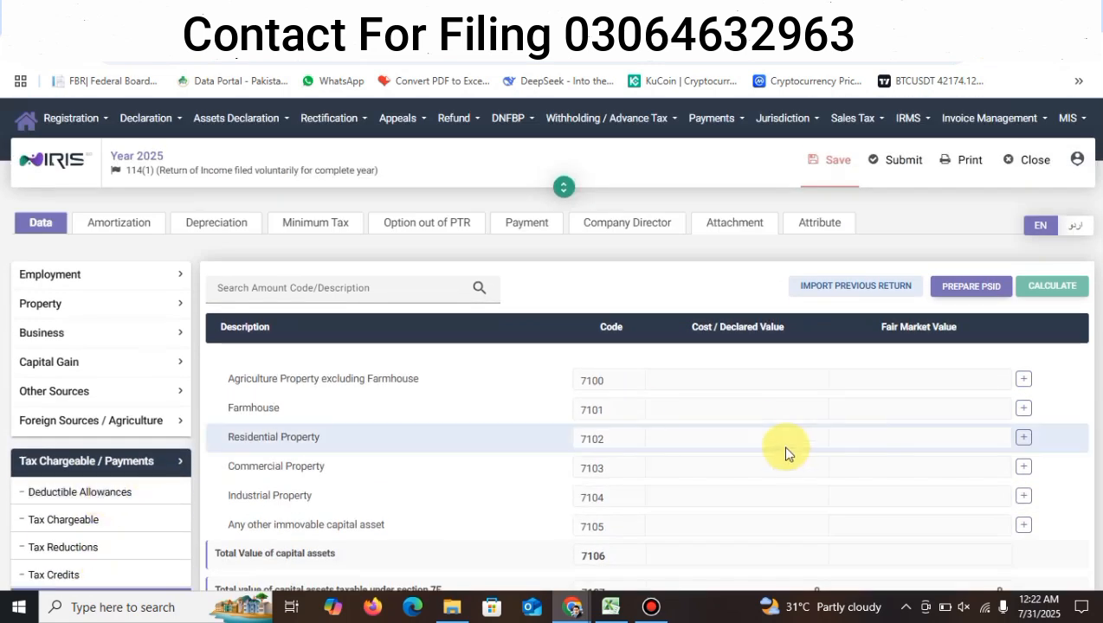
{"action": "left_click", "coordinate": [1024, 438]}
{"action": "left_click", "coordinate": [412, 239]}
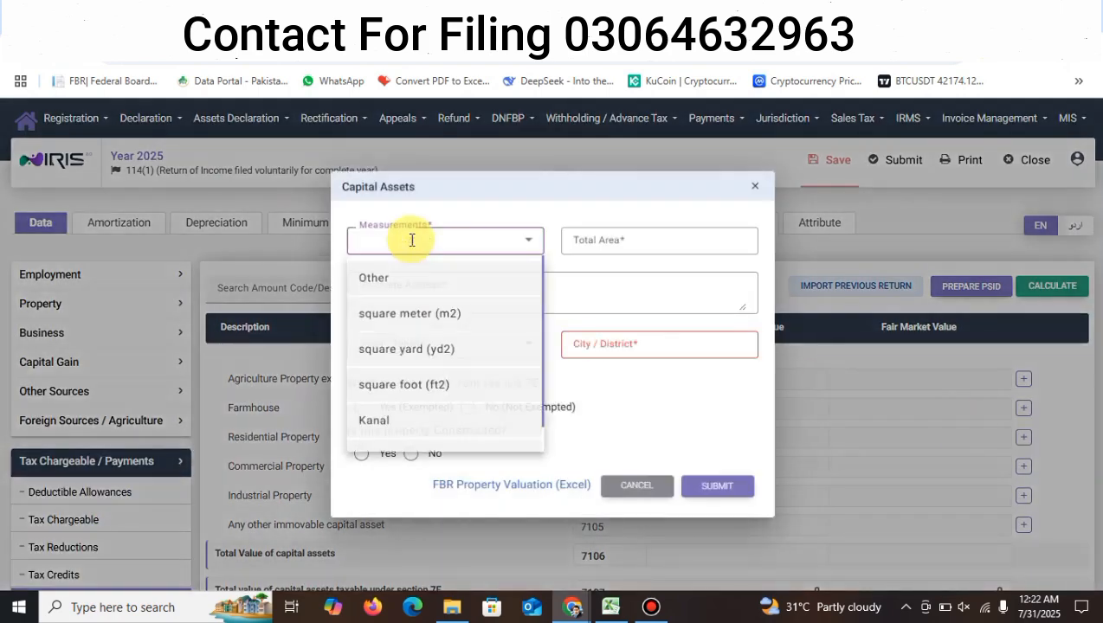
{"action": "left_click", "coordinate": [411, 421]}
{"action": "left_click", "coordinate": [589, 248]}
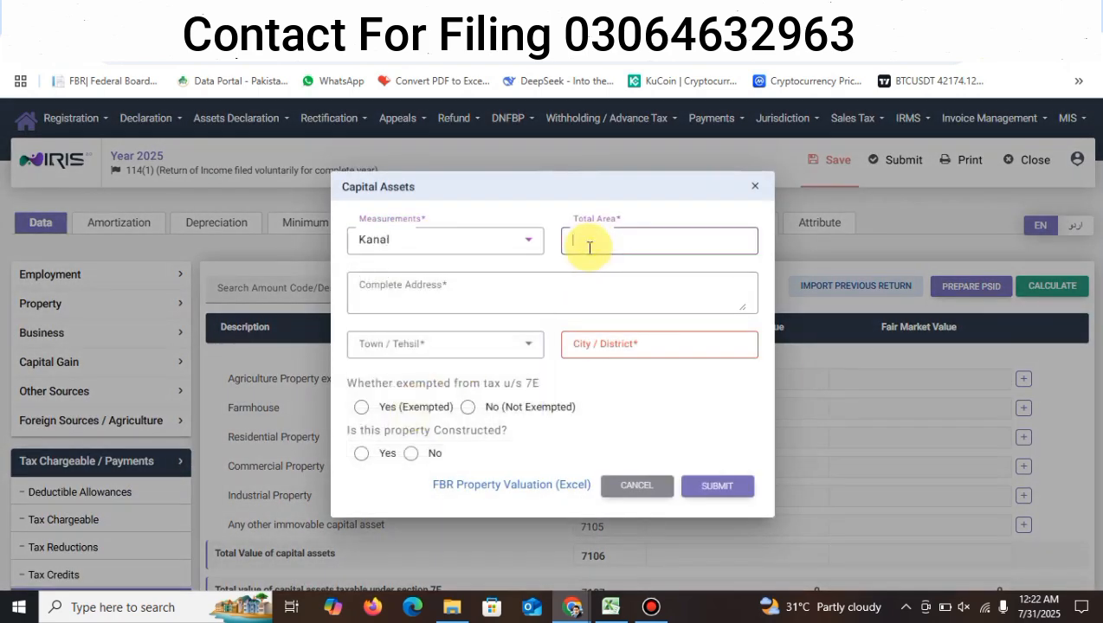
{"action": "type", "text": "1"}
Fill in the property's complete address and choose Abbottabad Havelian as the Town / Tehsil.
{"action": "left_click", "coordinate": [505, 291]}
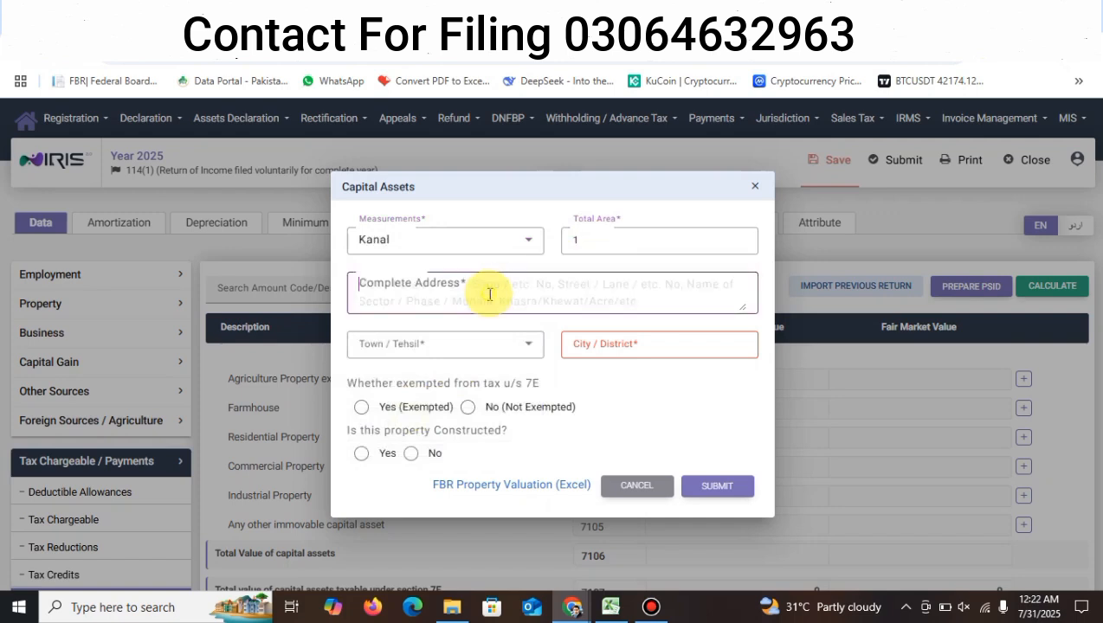
{"action": "type", "text": "UUUUUUUUUUUU"}
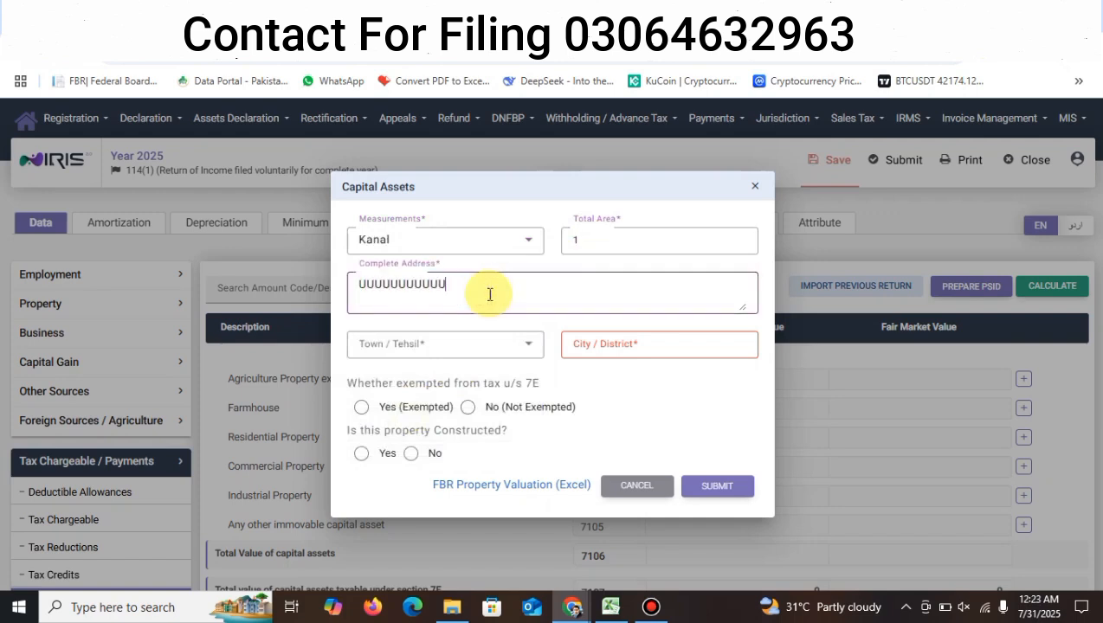
{"action": "left_click", "coordinate": [472, 352]}
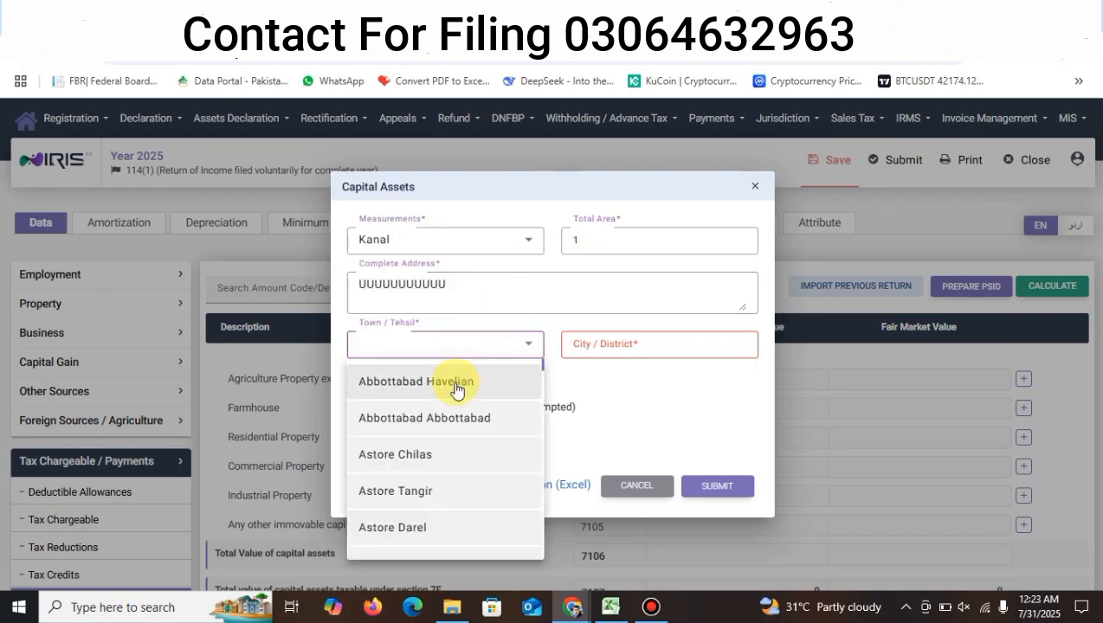
{"action": "left_click", "coordinate": [453, 383]}
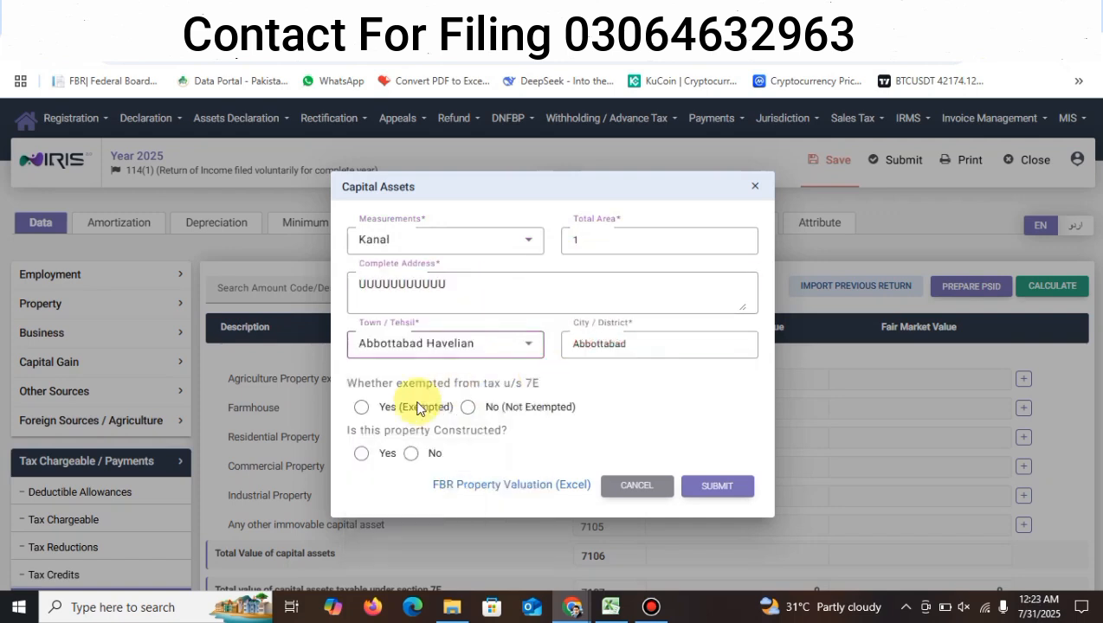
Mark the property as exempted u/s 7E because the person is excluded by Federal Government under sub-section (3), set it as not constructed, and submit.
{"action": "left_click", "coordinate": [362, 407]}
{"action": "left_click", "coordinate": [561, 424]}
{"action": "scroll", "coordinate": [623, 364], "scroll_direction": "down", "scroll_amount": 3}
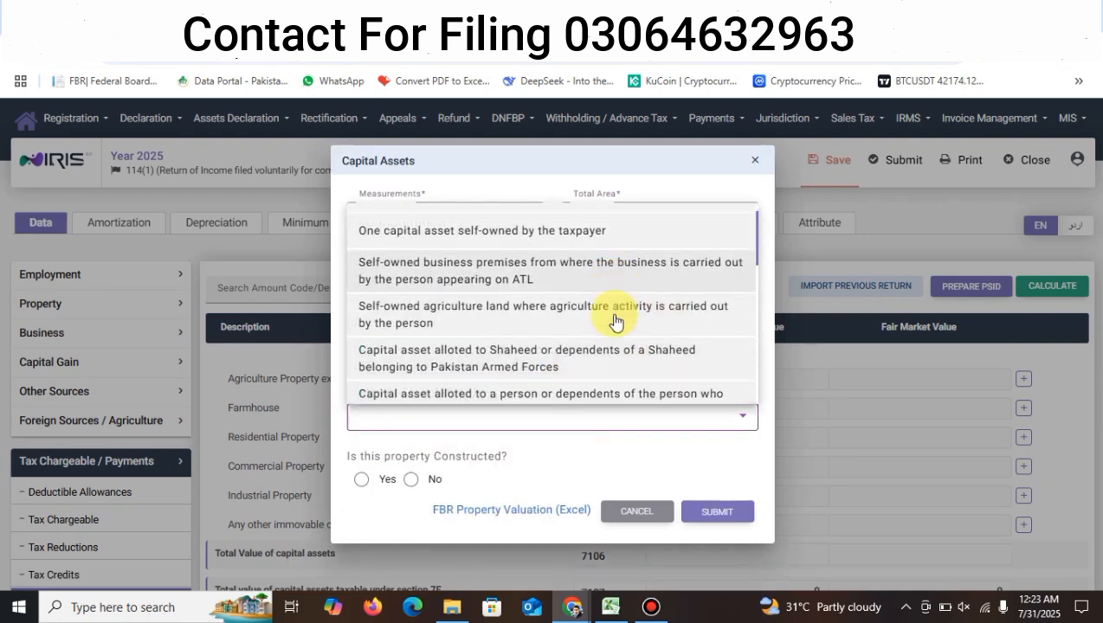
{"action": "left_click", "coordinate": [544, 333]}
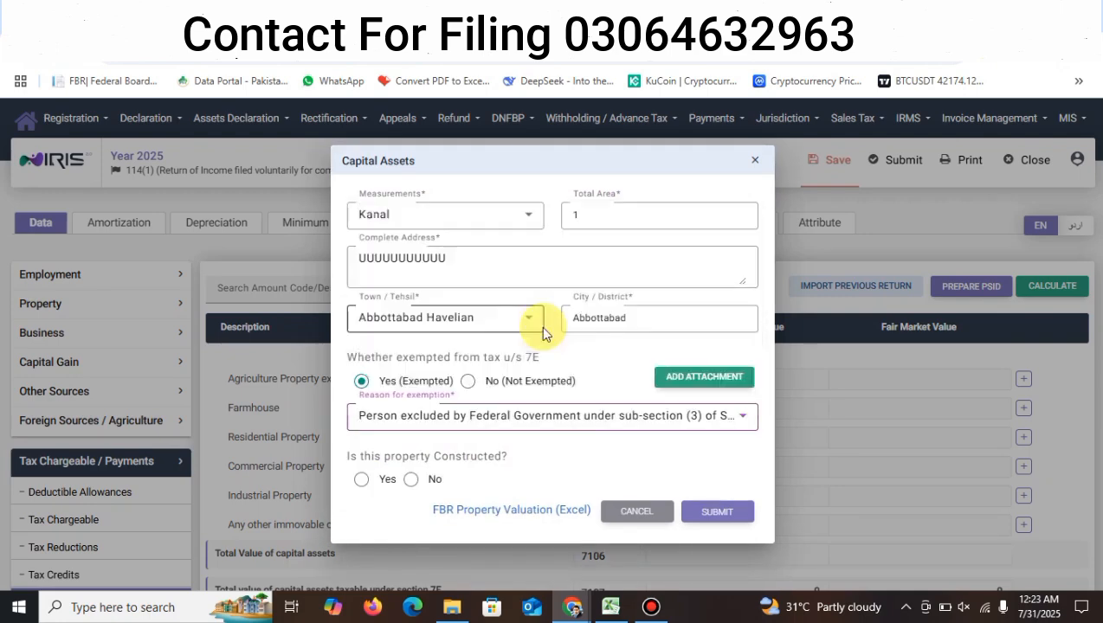
{"action": "left_click", "coordinate": [362, 479]}
{"action": "left_click", "coordinate": [608, 462]}
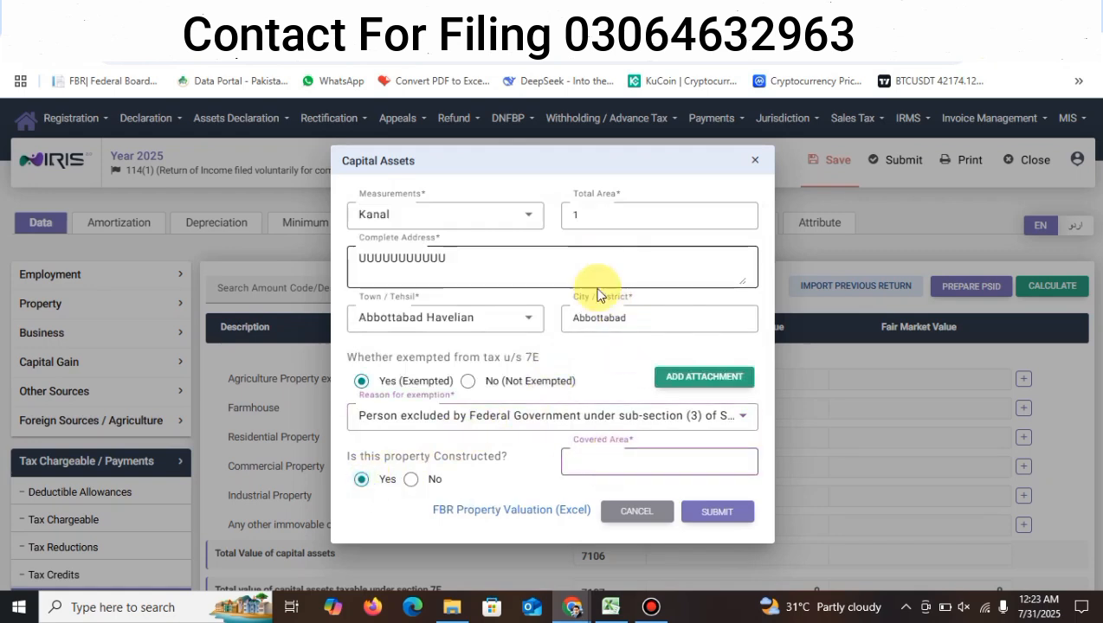
{"action": "left_click", "coordinate": [409, 480]}
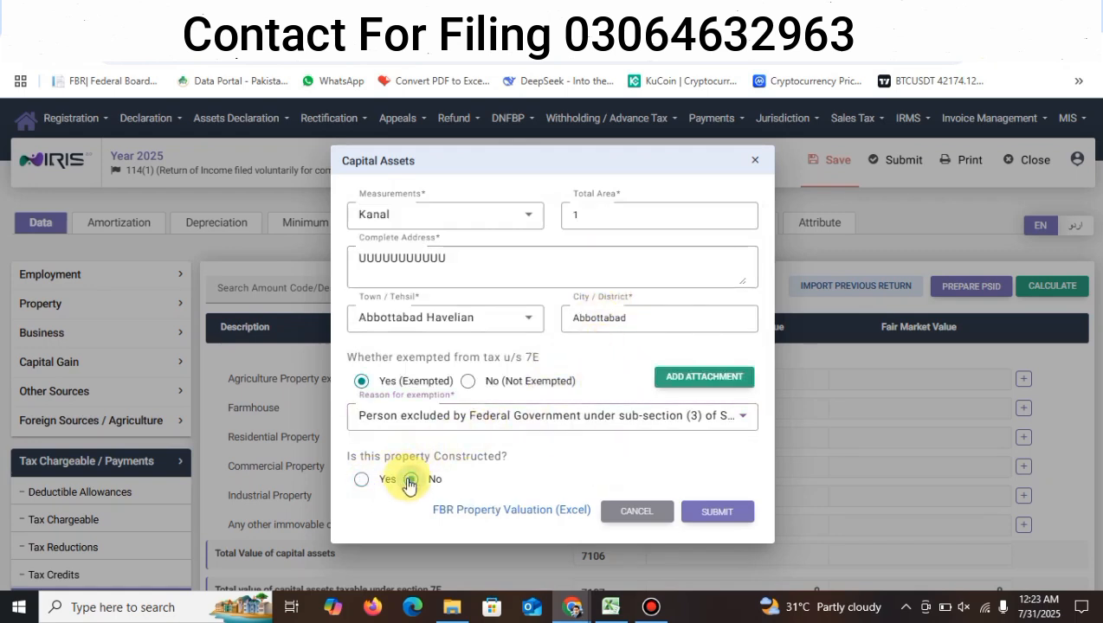
{"action": "left_click", "coordinate": [715, 511]}
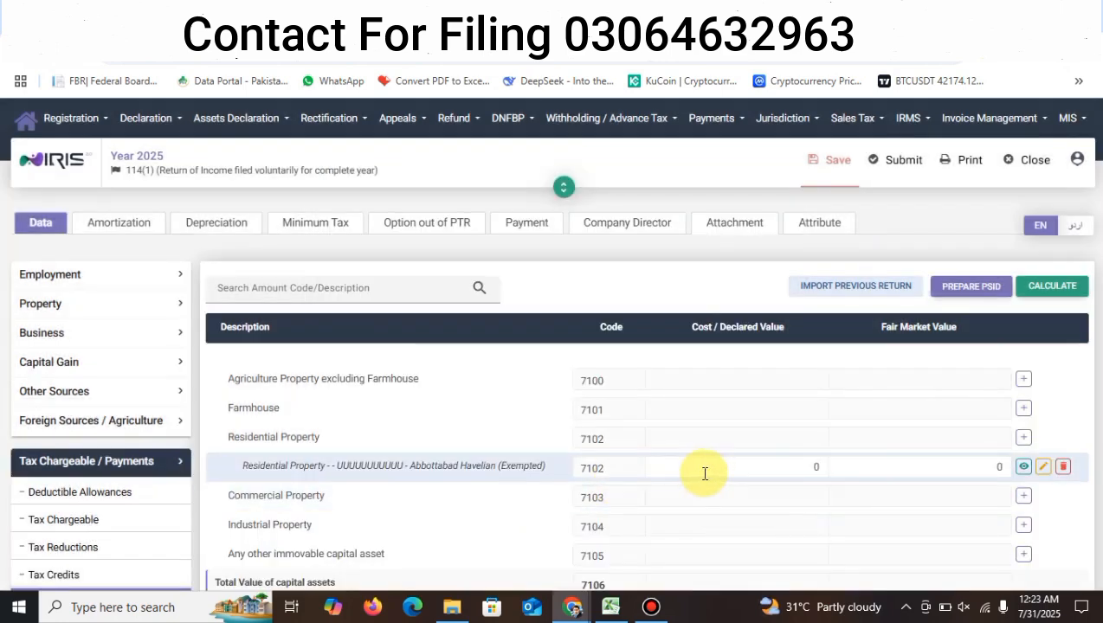
Look up the declared amount of the Lahore property in Personal Assets / Liabilities of the Wealth Statement.
{"action": "scroll", "coordinate": [207, 463], "scroll_direction": "down", "scroll_amount": 3}
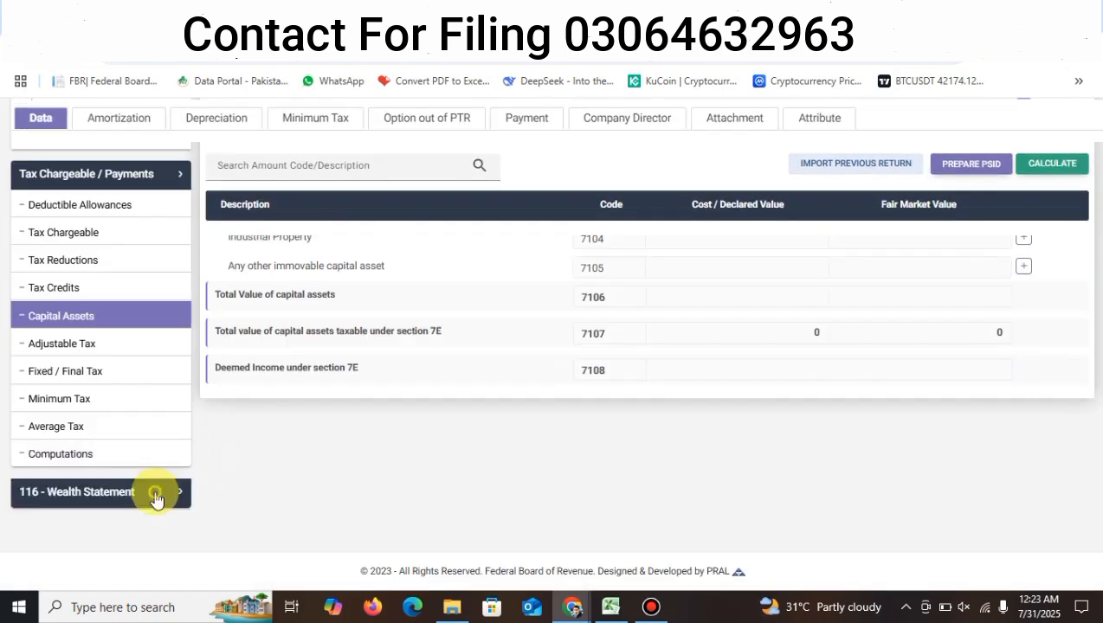
{"action": "left_click", "coordinate": [152, 490]}
{"action": "left_click", "coordinate": [110, 438]}
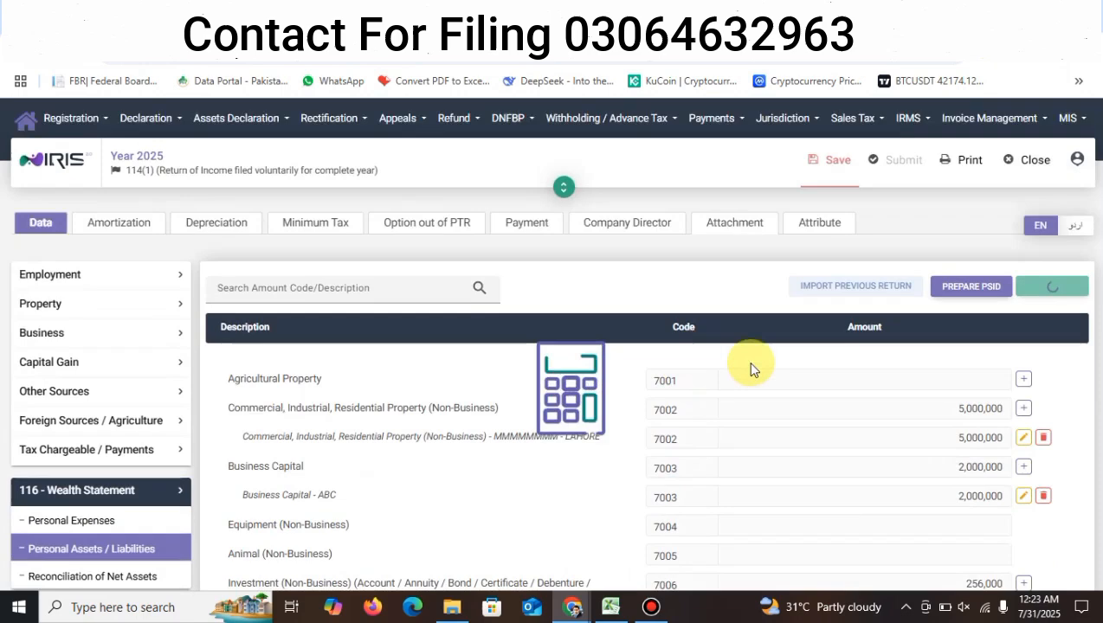
{"action": "left_click", "coordinate": [958, 437]}
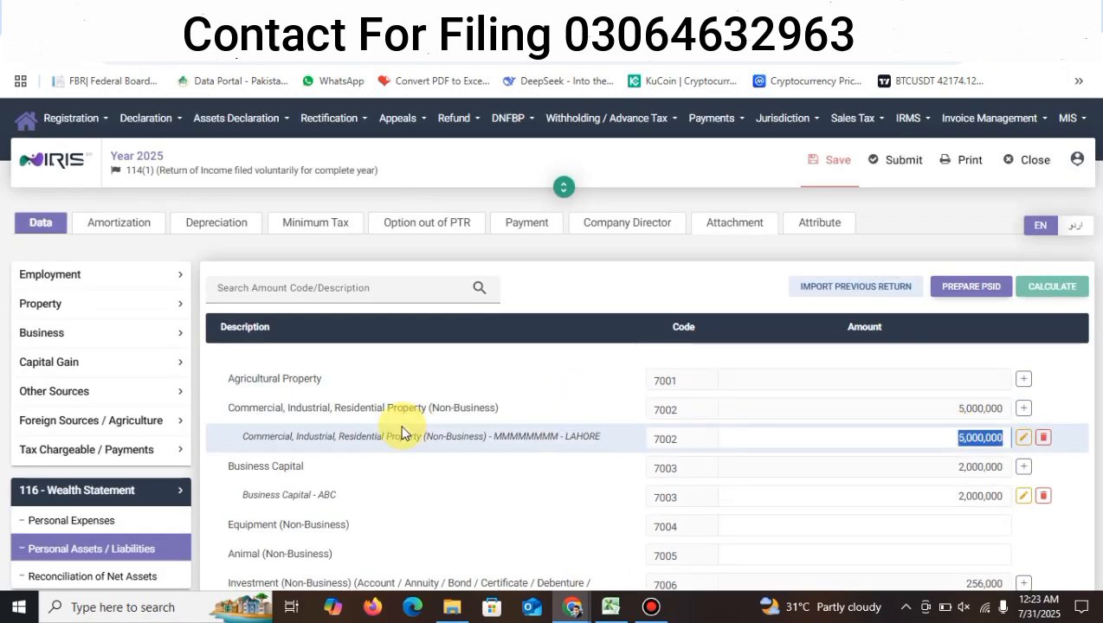
{"action": "scroll", "coordinate": [401, 431], "scroll_direction": "down", "scroll_amount": 10}
Return to Capital Assets, set the residential property's Cost / Declared Value and Fair Market Value to 5,000,000 each, and recalculate.
{"action": "left_click", "coordinate": [142, 335]}
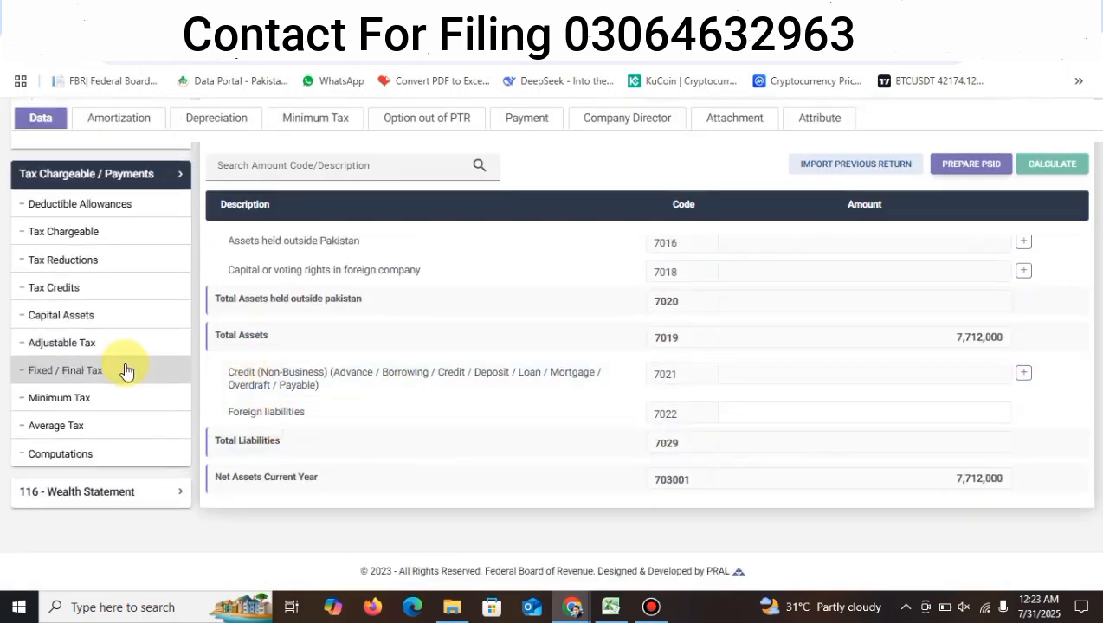
{"action": "left_click", "coordinate": [91, 322]}
{"action": "scroll", "coordinate": [616, 480], "scroll_direction": "up", "scroll_amount": 5}
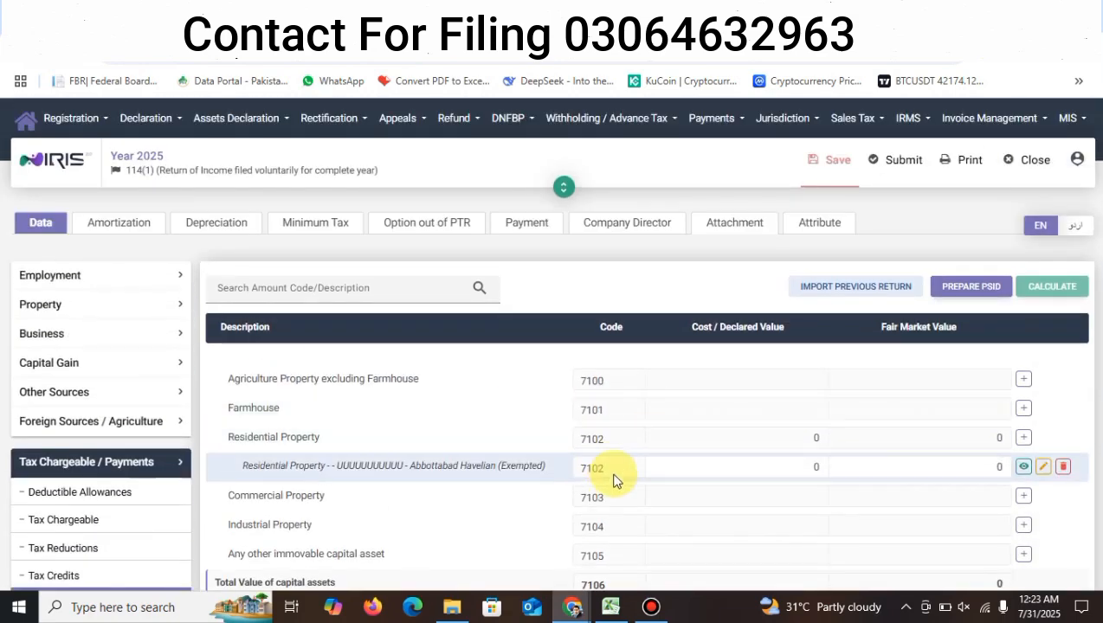
{"action": "left_click", "coordinate": [661, 467]}
{"action": "type", "text": "5000000"}
{"action": "key", "text": "Tab"}
{"action": "type", "text": "5000000"}
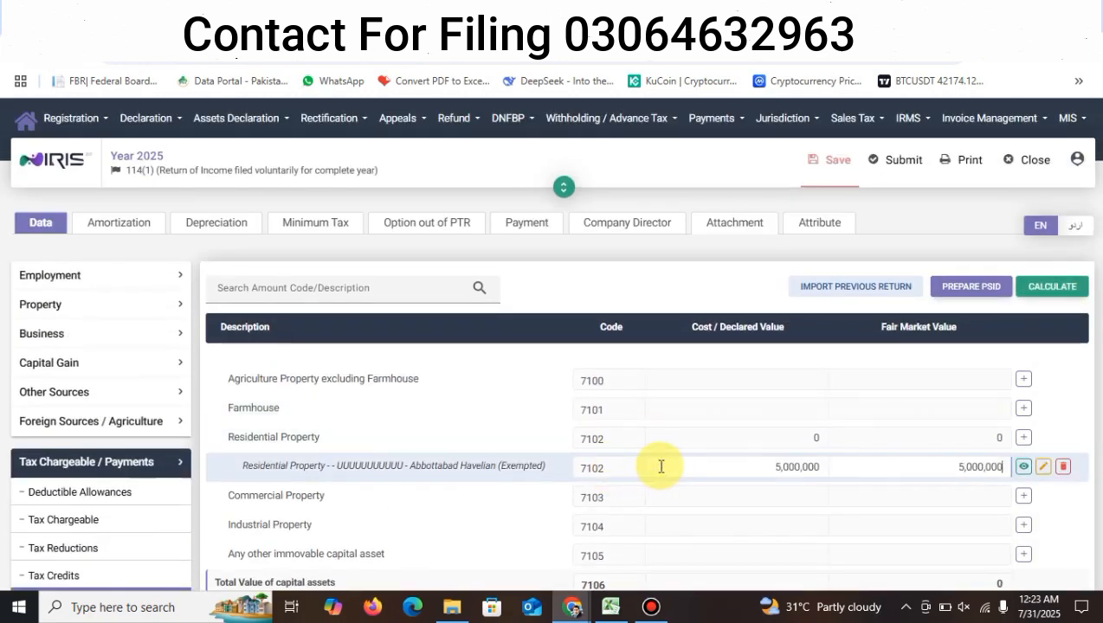
{"action": "left_click", "coordinate": [1043, 293]}
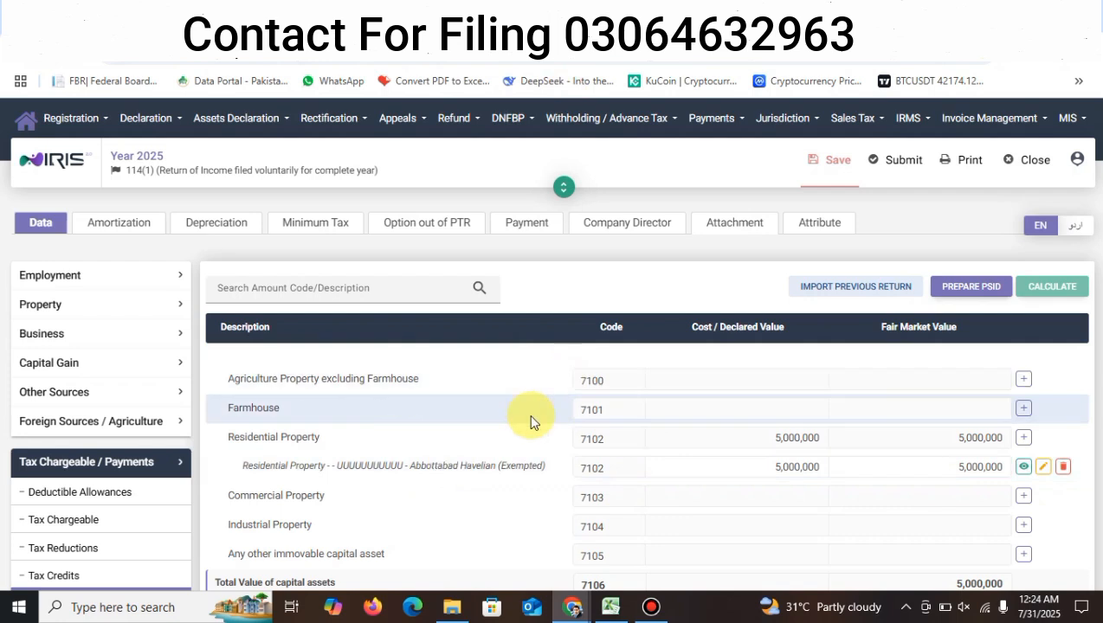
Attach a file from the Desktop to Manufacturing and Trading / Profit and Loss Accounts statements (9230).
{"action": "left_click", "coordinate": [732, 229]}
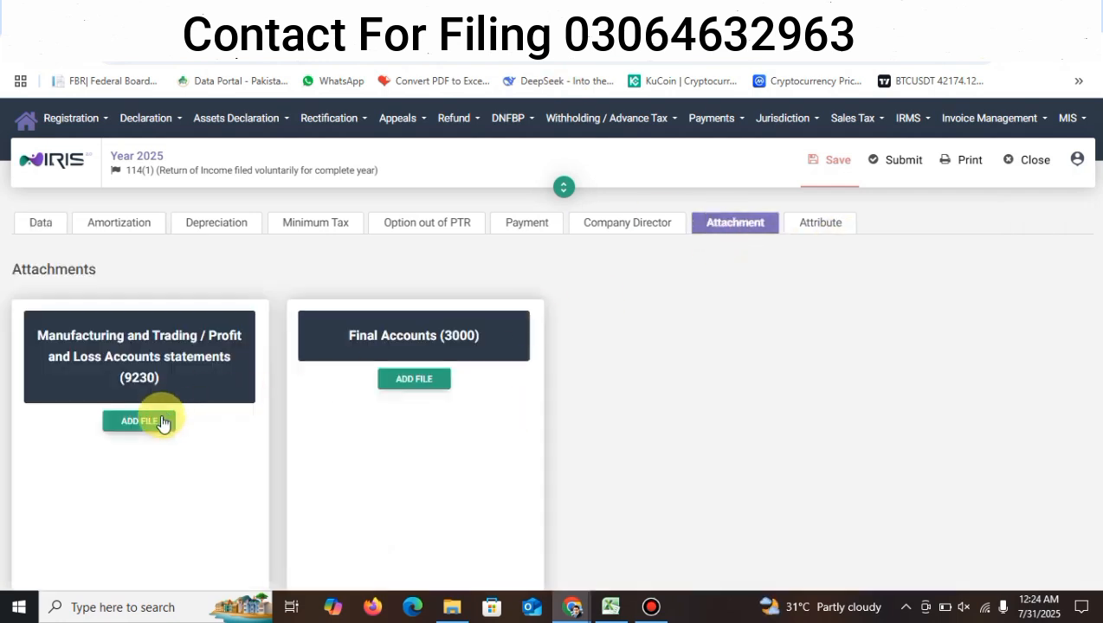
{"action": "left_click", "coordinate": [158, 425]}
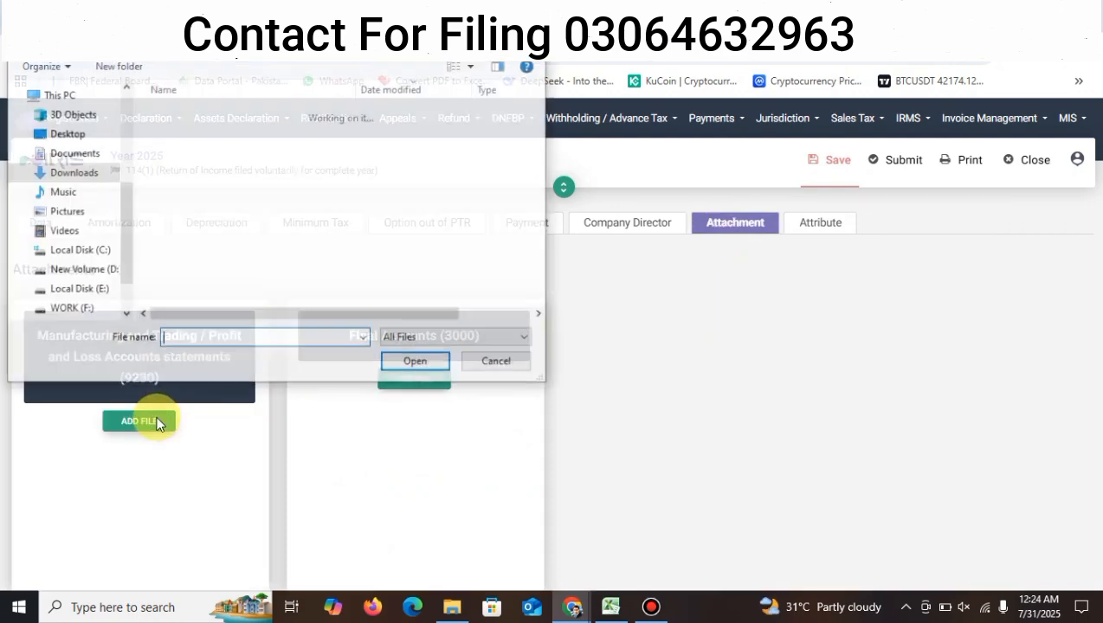
{"action": "left_click", "coordinate": [65, 139]}
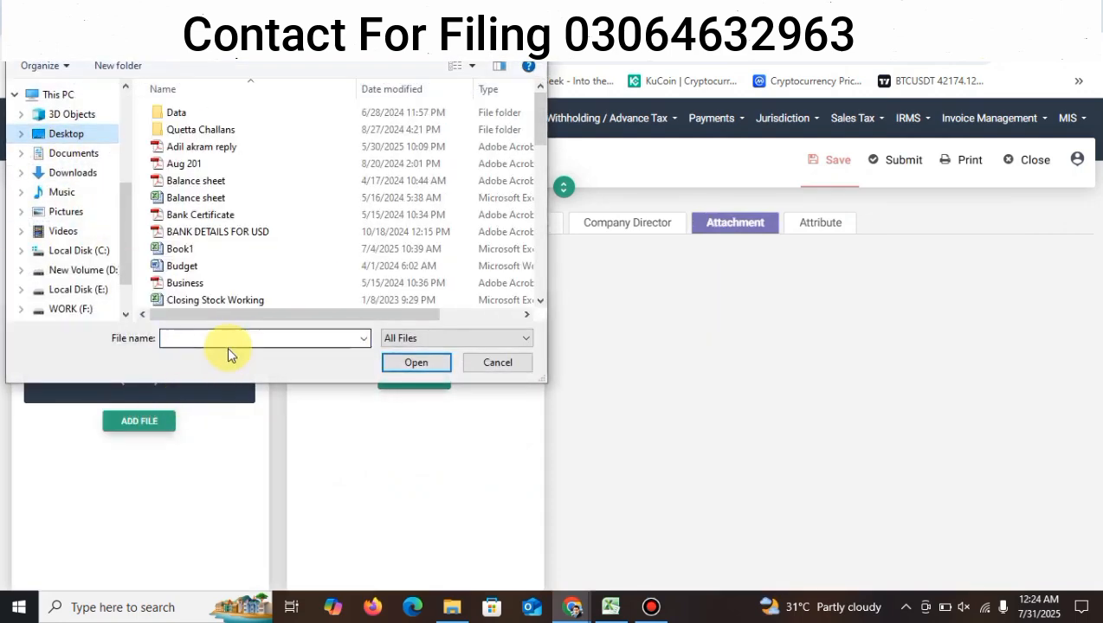
{"action": "left_click", "coordinate": [221, 342]}
{"action": "type", "text": "F"}
{"action": "key", "text": "Down"}
{"action": "key", "text": "Down"}
{"action": "key", "text": "Return"}
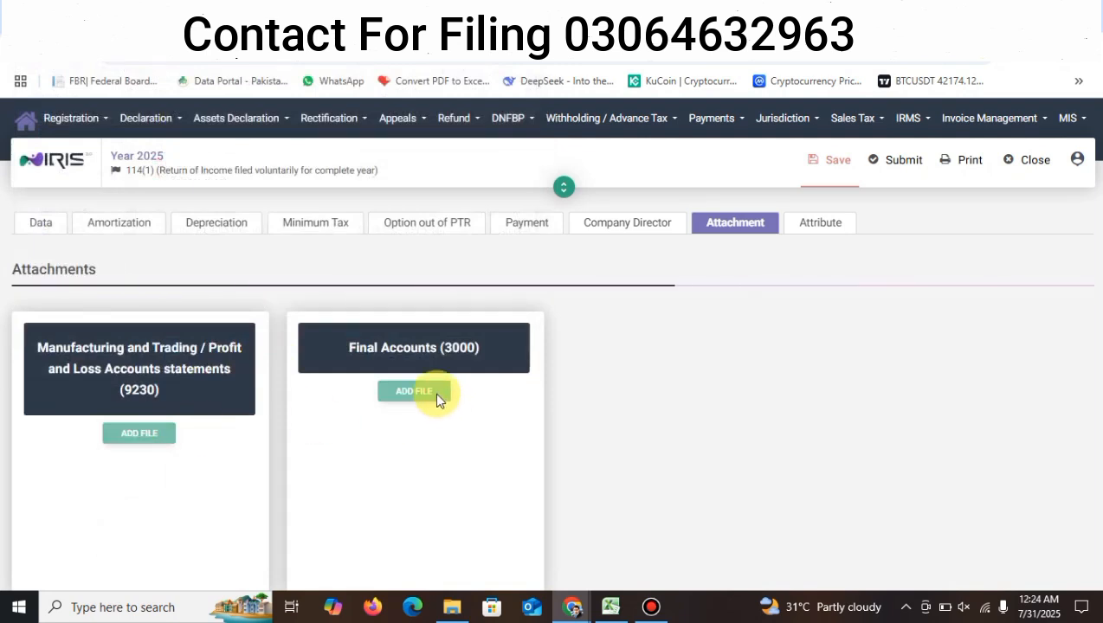
Set Business Sector-1 in the return's attributes to Trader - Others.
{"action": "left_click", "coordinate": [824, 223]}
{"action": "left_click", "coordinate": [207, 345]}
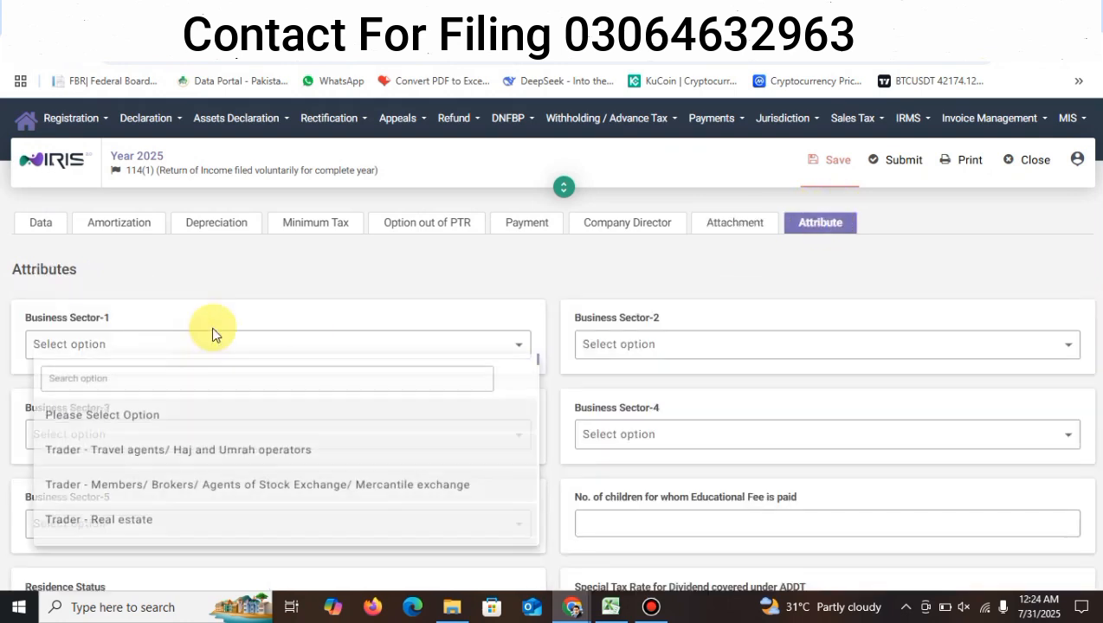
{"action": "left_click", "coordinate": [196, 379]}
{"action": "type", "text": "OTHER"}
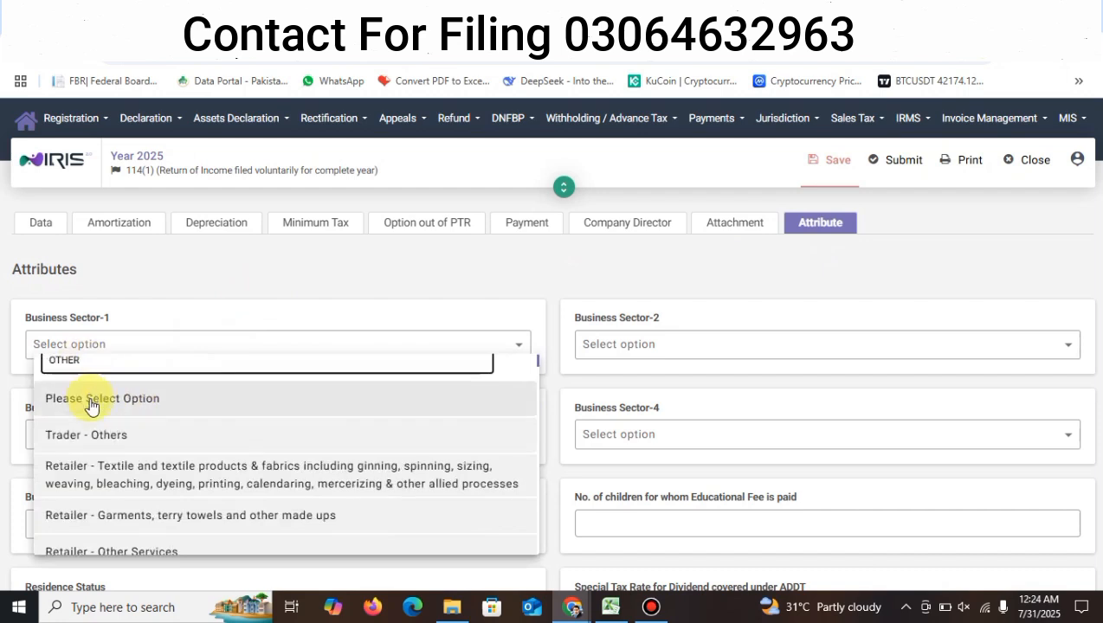
{"action": "left_click", "coordinate": [113, 440]}
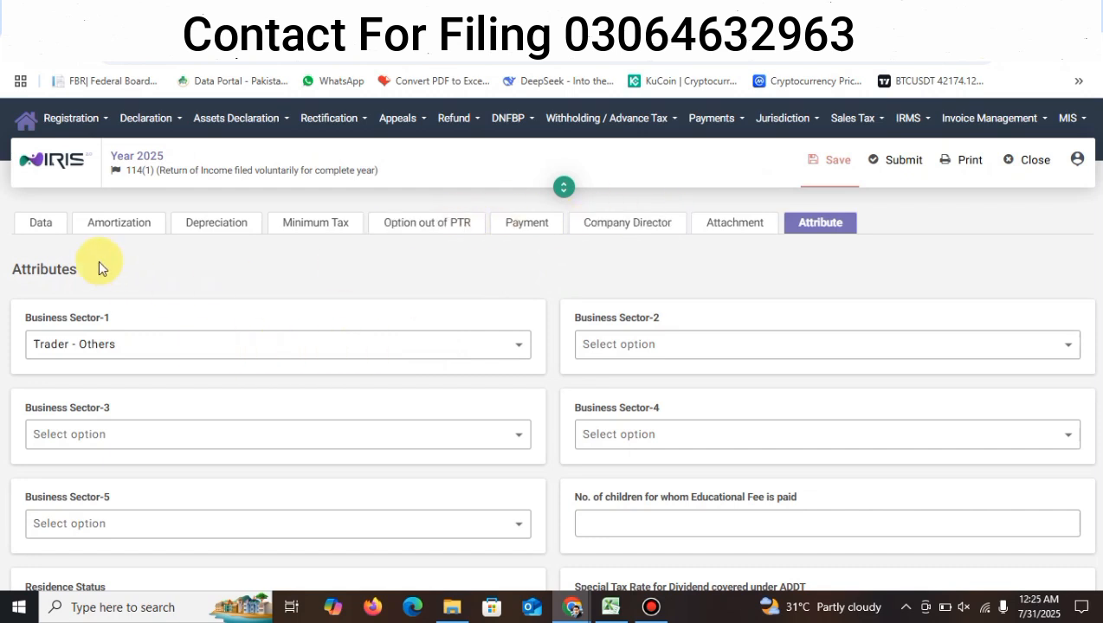
Go back to the return data, expand the Business section, and save the return.
{"action": "left_click", "coordinate": [41, 227]}
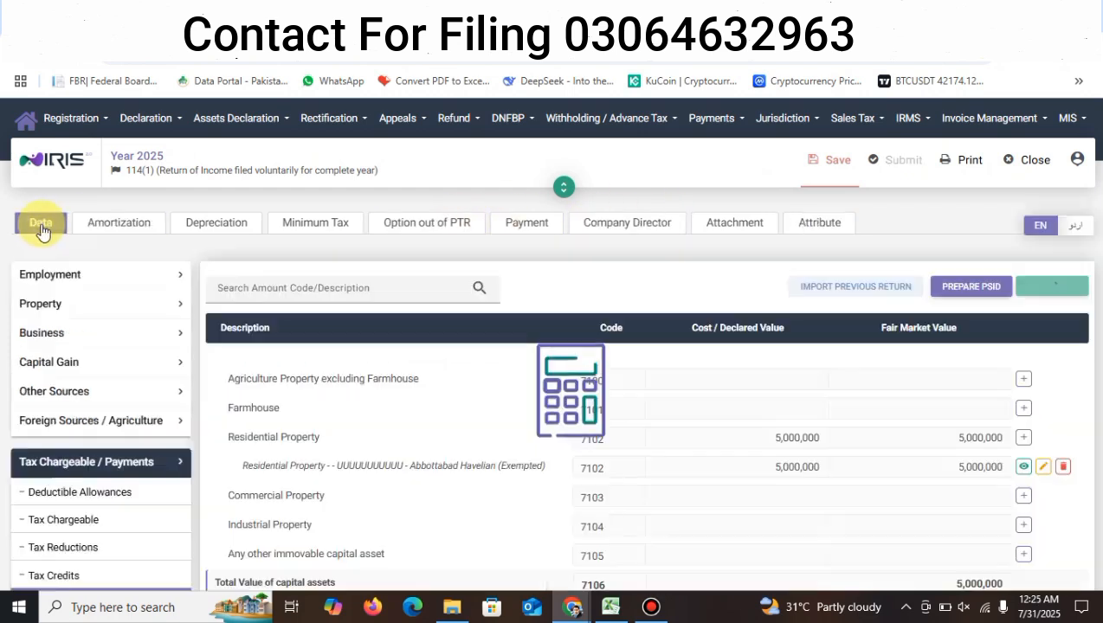
{"action": "left_click", "coordinate": [85, 334]}
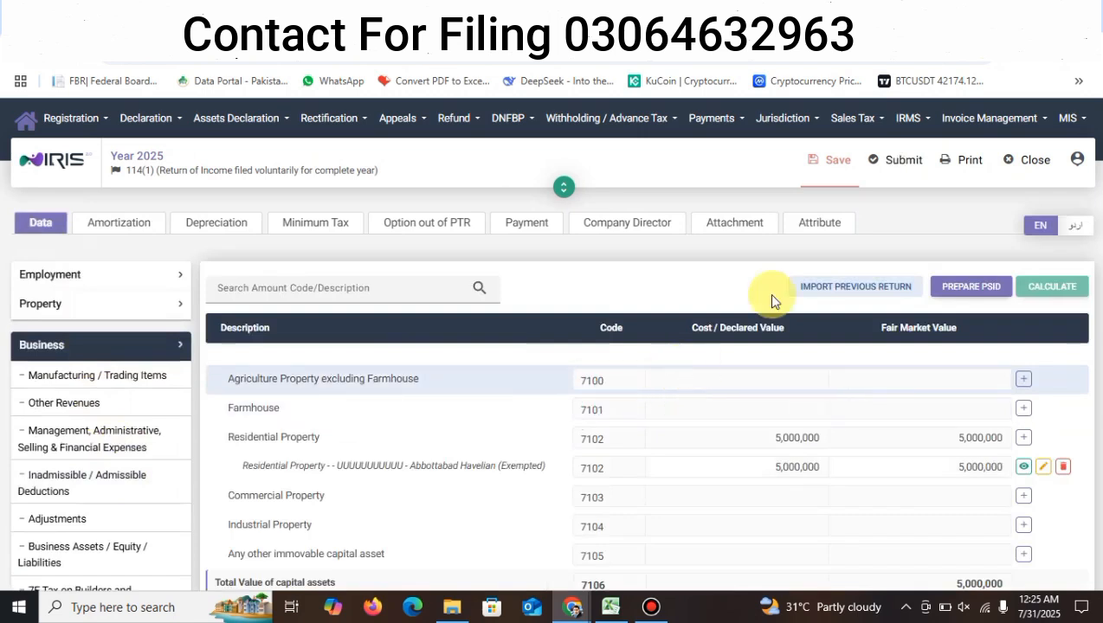
{"action": "left_click", "coordinate": [824, 175]}
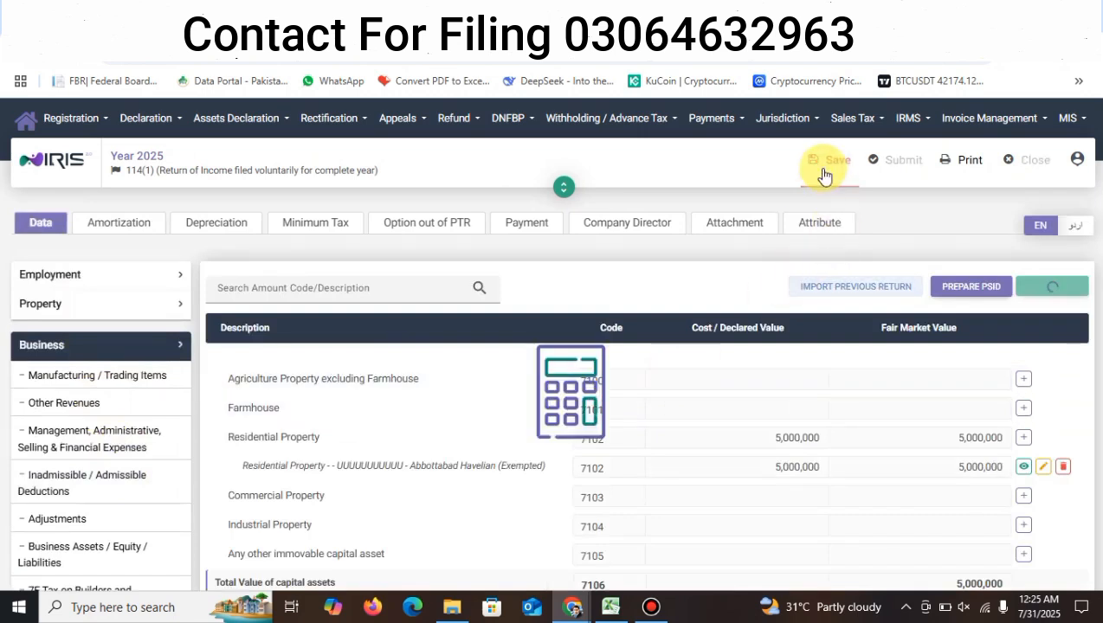
{"action": "left_click", "coordinate": [838, 173]}
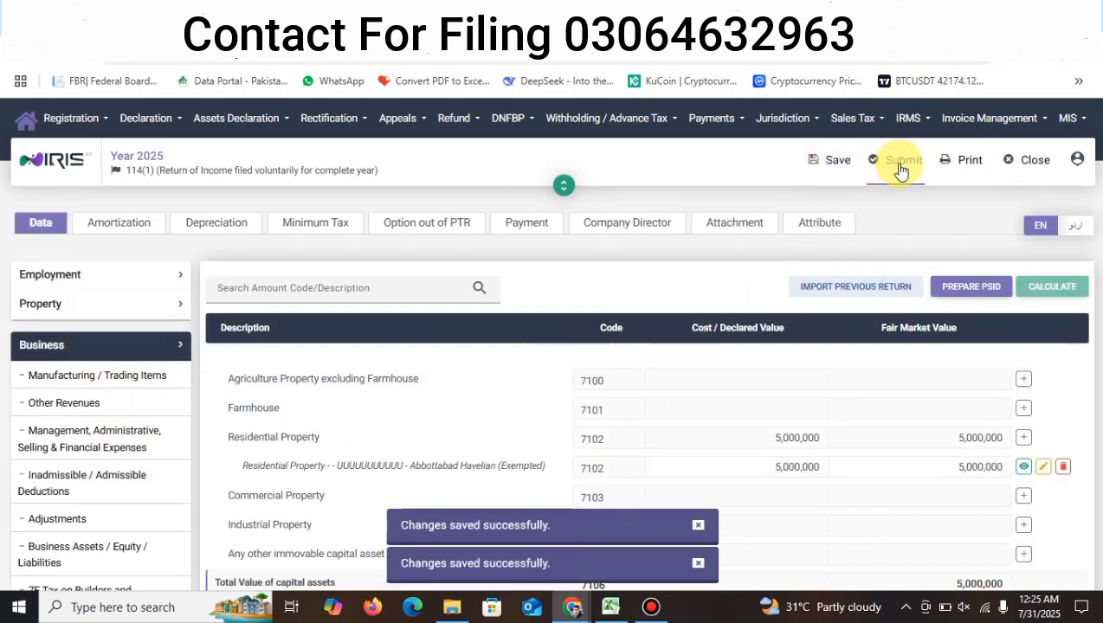